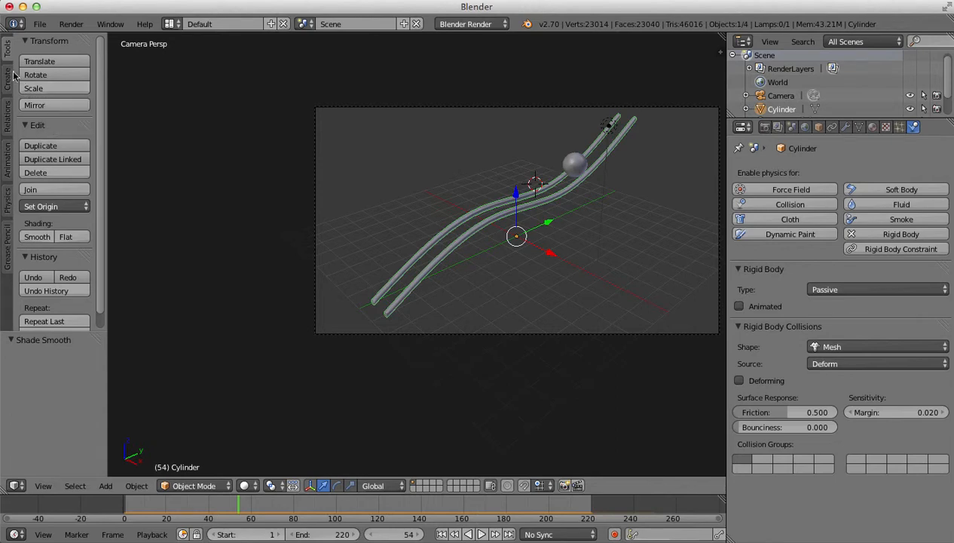
Add a plane and enlarge it by a factor of about 6.4, plus a further factor of about 1.2
{"action": "left_click", "coordinate": [7, 78]}
{"action": "left_click", "coordinate": [59, 72]}
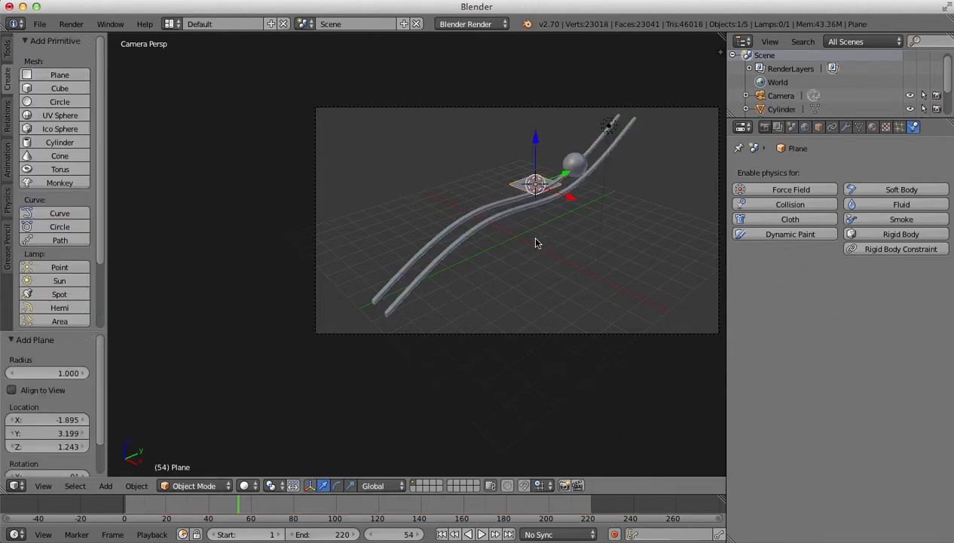
{"action": "key", "text": "s"}
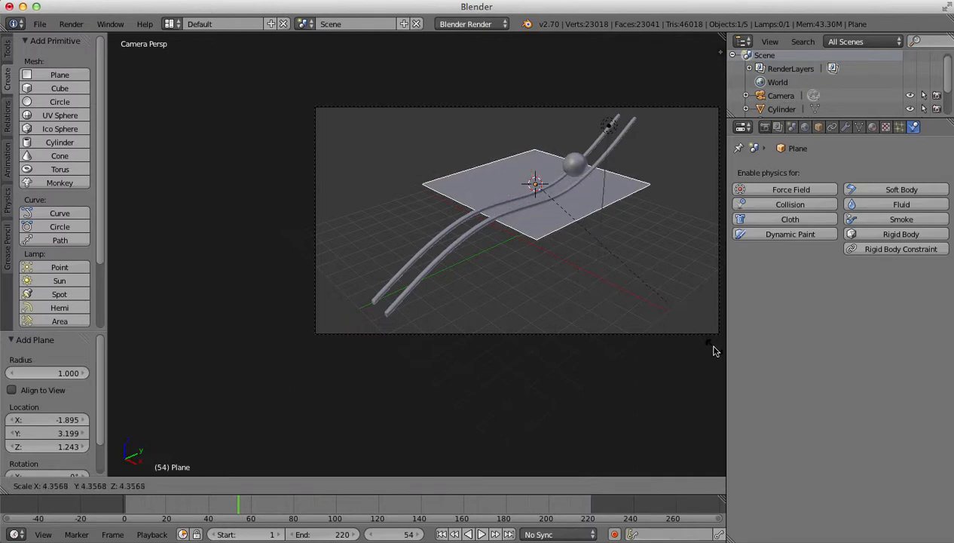
{"action": "left_click", "coordinate": [209, 398]}
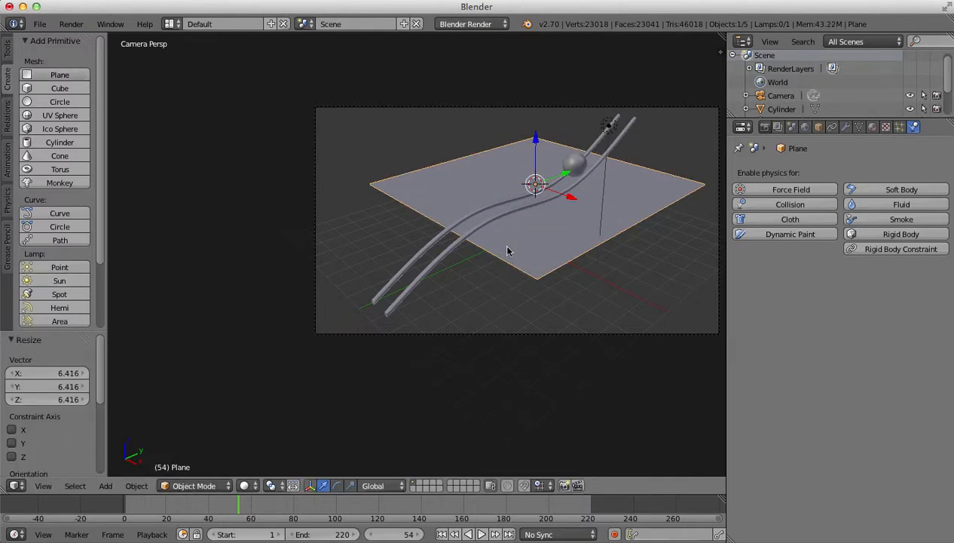
{"action": "key", "text": "s"}
{"action": "left_click", "coordinate": [574, 260]}
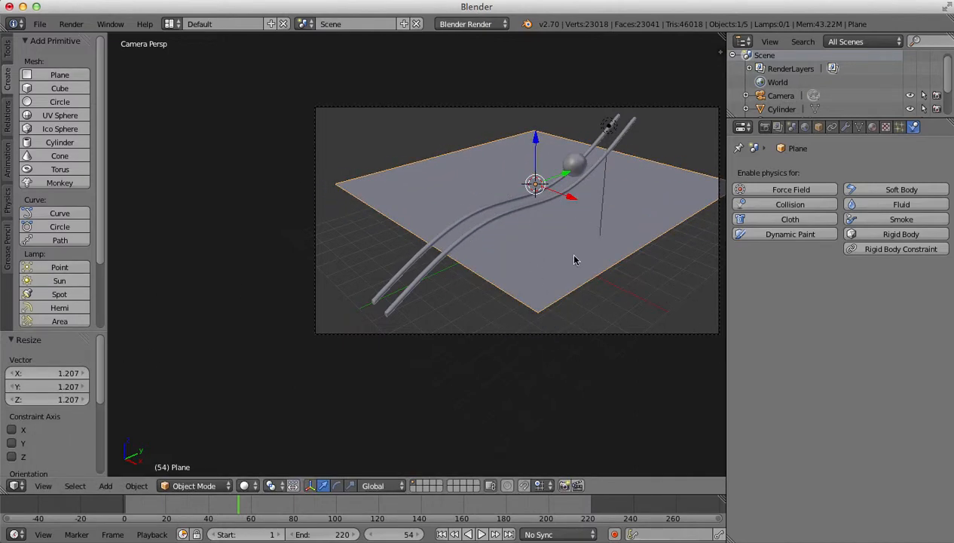
Move the plane about 3.5 units along negative Y and 1.8 units down, just below the rails' lower end
{"action": "key", "text": "g"}
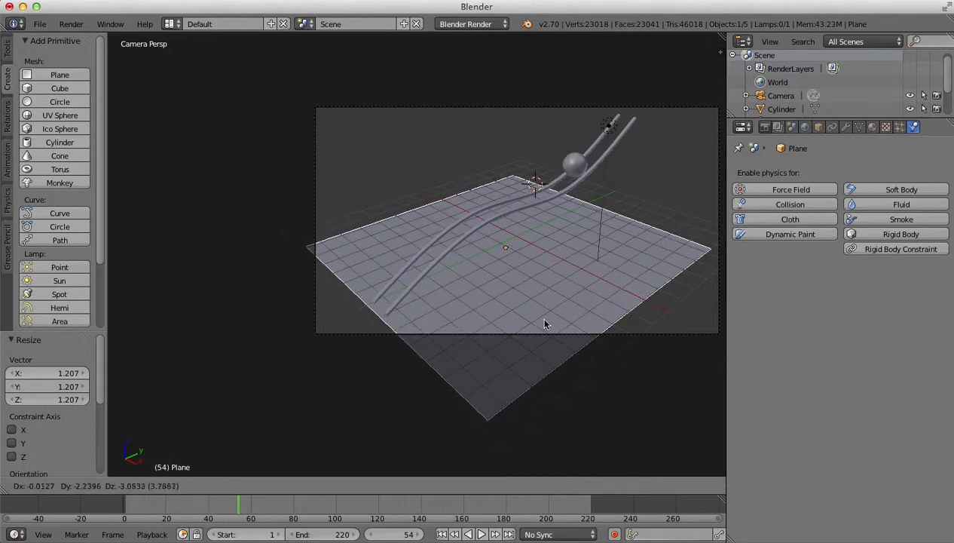
{"action": "left_click", "coordinate": [541, 323]}
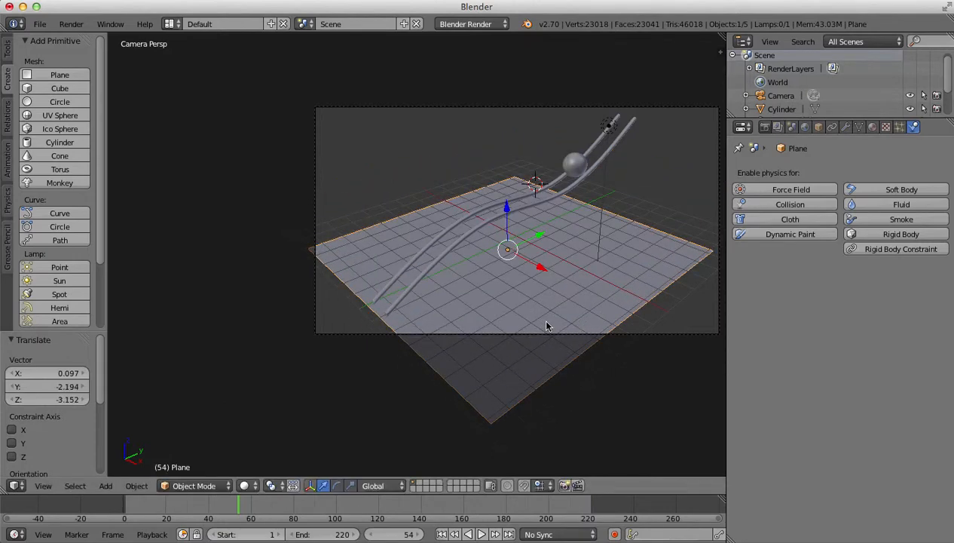
{"action": "left_click", "coordinate": [43, 485]}
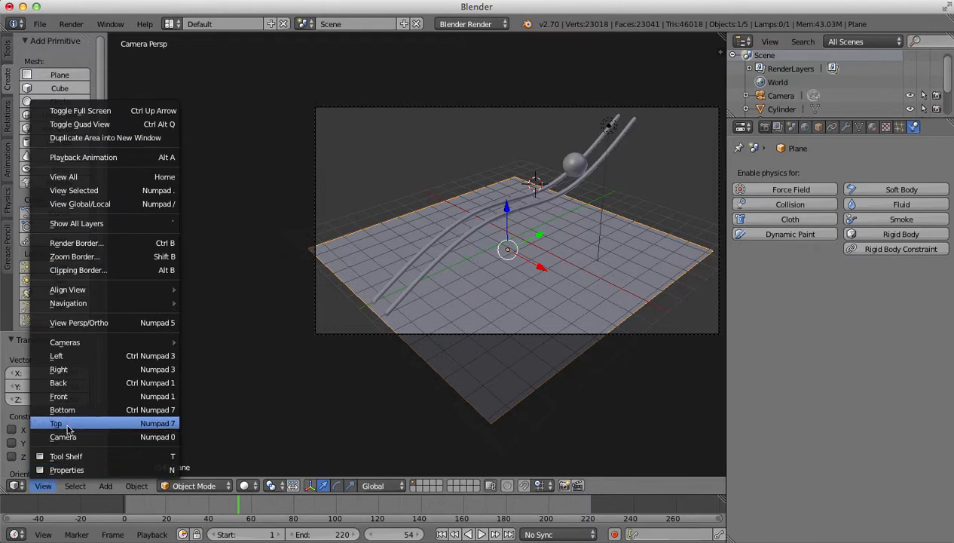
{"action": "left_click", "coordinate": [59, 369]}
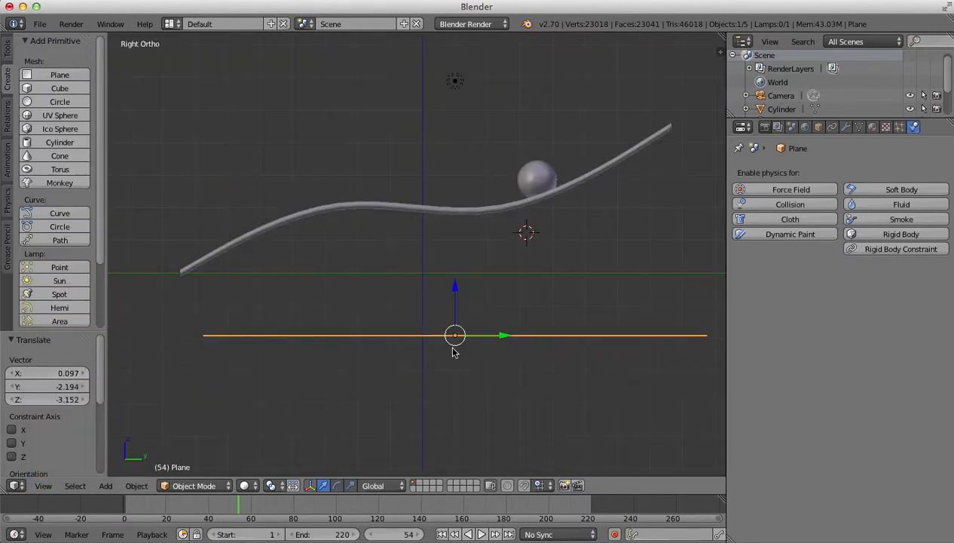
{"action": "left_click_drag", "start_coordinate": [455, 344], "coordinate": [414, 302]}
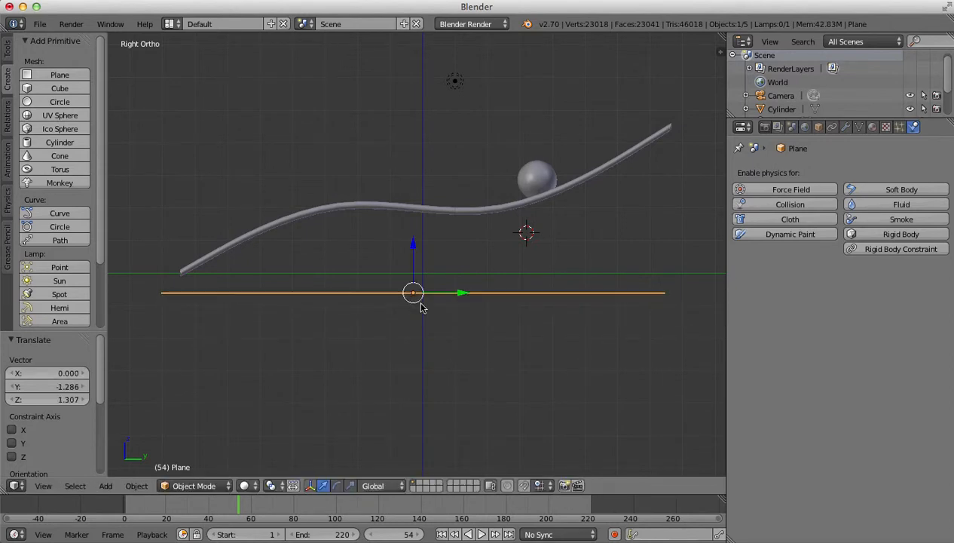
Scale the floor plane up by about 2.3 and return to the camera view
{"action": "key", "text": "s"}
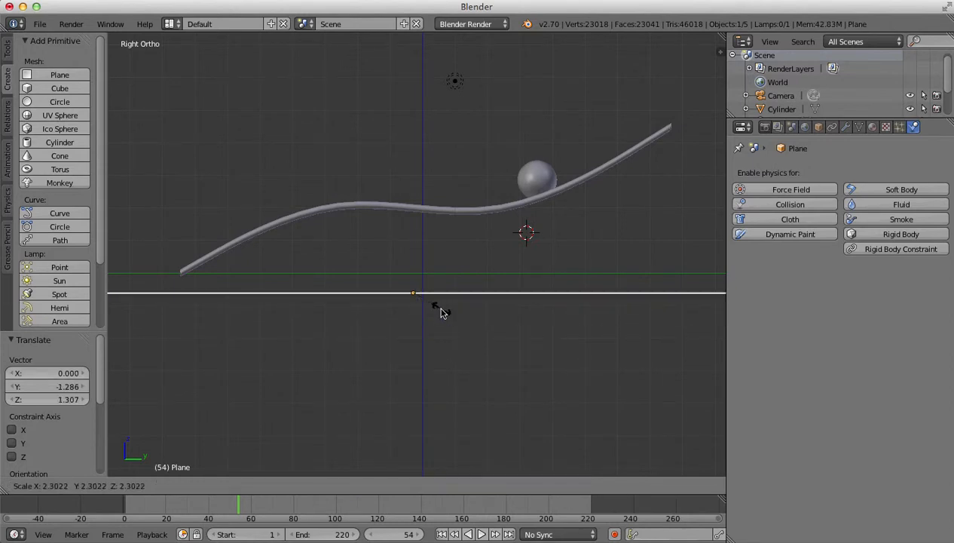
{"action": "left_click", "coordinate": [438, 311]}
{"action": "middle_click_drag", "start_coordinate": [365, 344], "coordinate": [335, 376]}
{"action": "scroll", "coordinate": [388, 375], "scroll_direction": "up", "scroll_amount": 1}
{"action": "scroll", "coordinate": [388, 374], "scroll_direction": "down", "scroll_amount": 3}
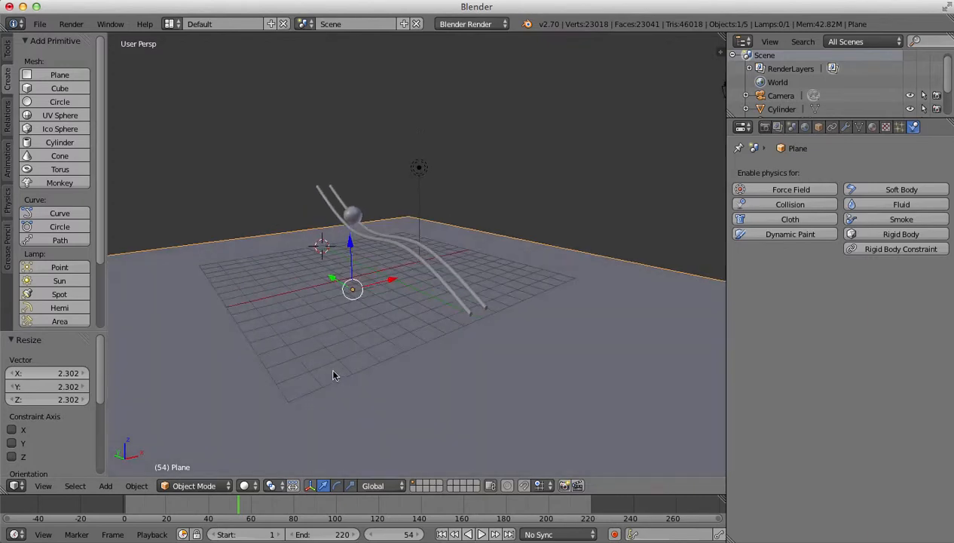
{"action": "left_click", "coordinate": [43, 486]}
{"action": "left_click", "coordinate": [64, 436]}
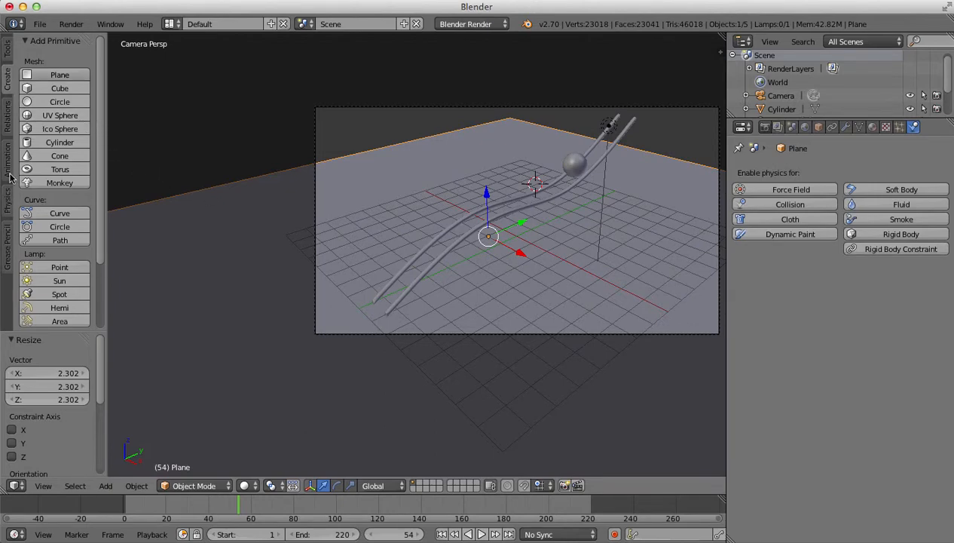
Make the floor plane a passive rigid body and play the simulation to check how the ball rolls
{"action": "left_click", "coordinate": [8, 202]}
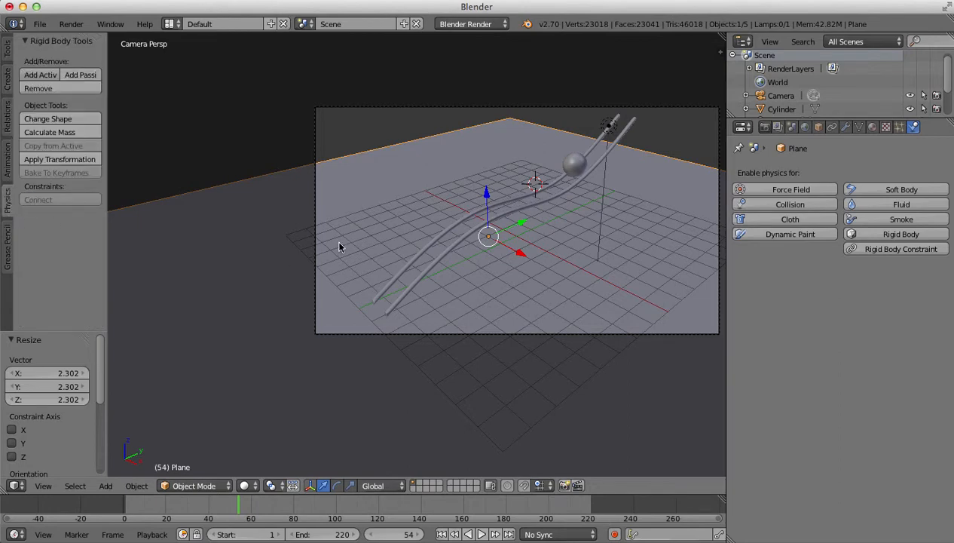
{"action": "left_click", "coordinate": [85, 74]}
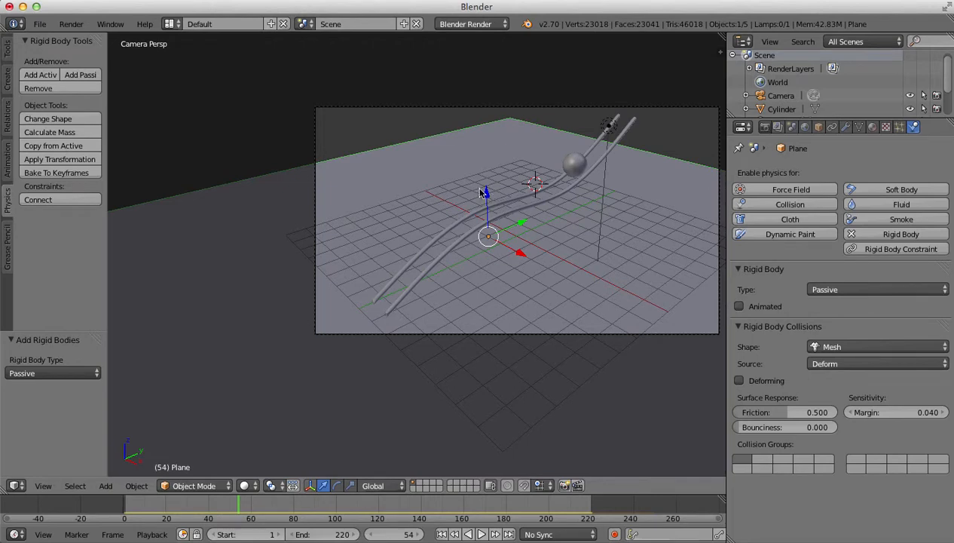
{"action": "left_click", "coordinate": [481, 534]}
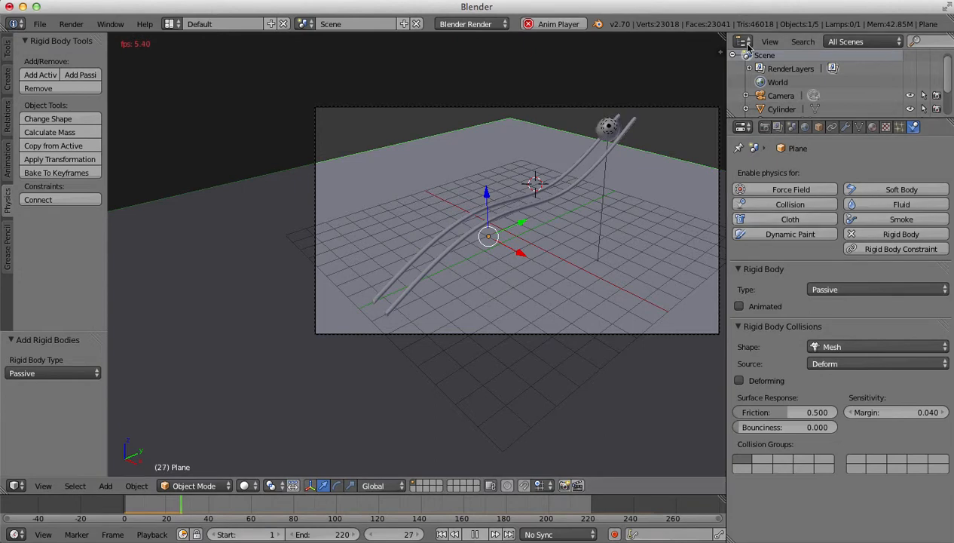
{"action": "left_click", "coordinate": [749, 1]}
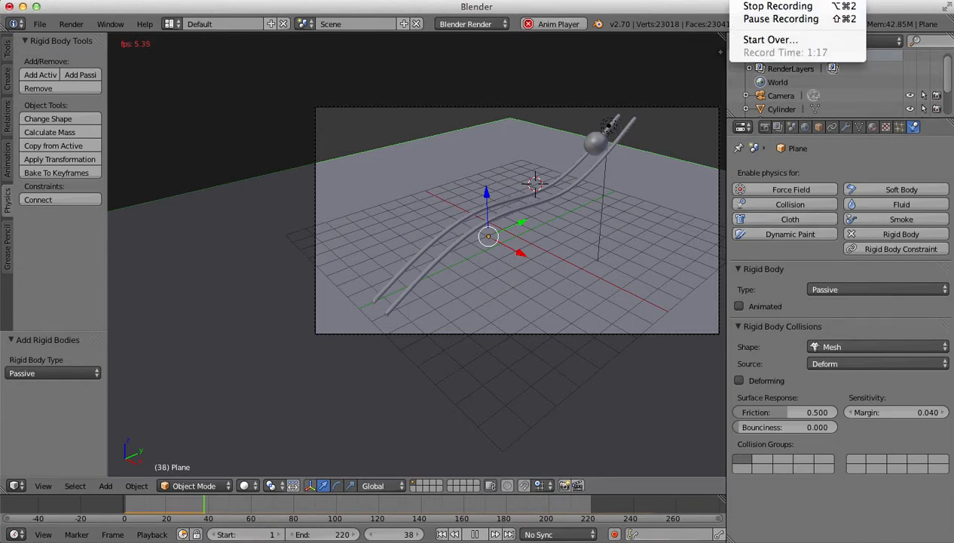
{"action": "left_click", "coordinate": [781, 19]}
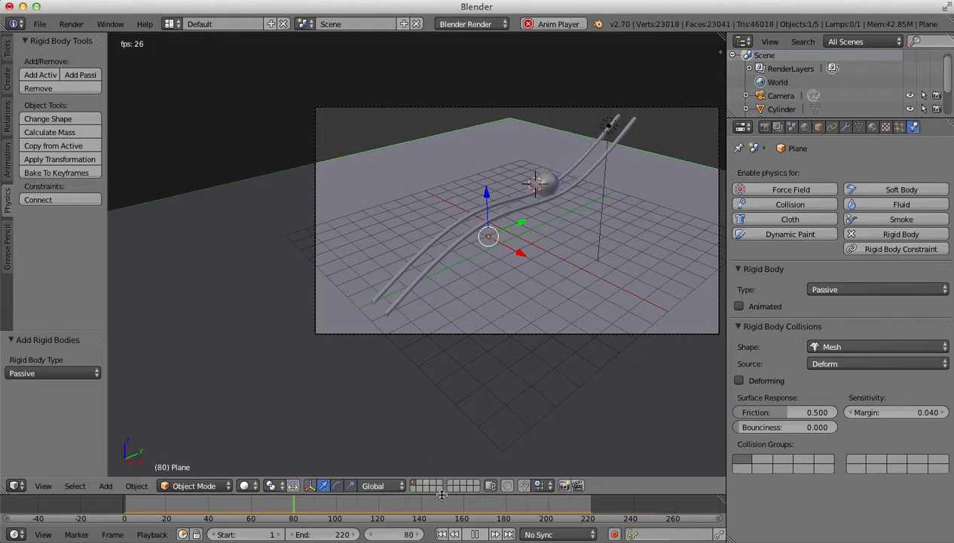
{"action": "left_click", "coordinate": [475, 534]}
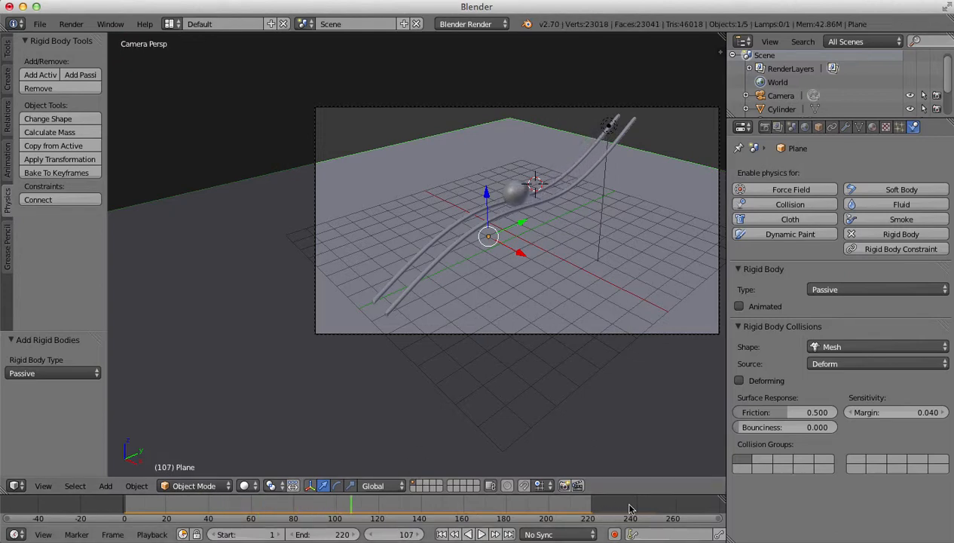
Check the ball's position at frame 240 and set the animation's end frame to 240
{"action": "left_click", "coordinate": [634, 509]}
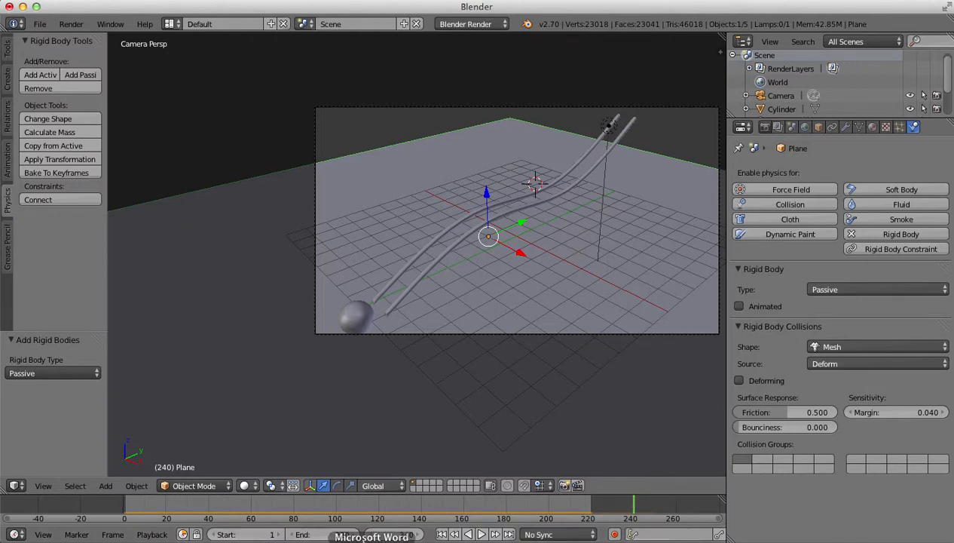
{"action": "left_click", "coordinate": [338, 535]}
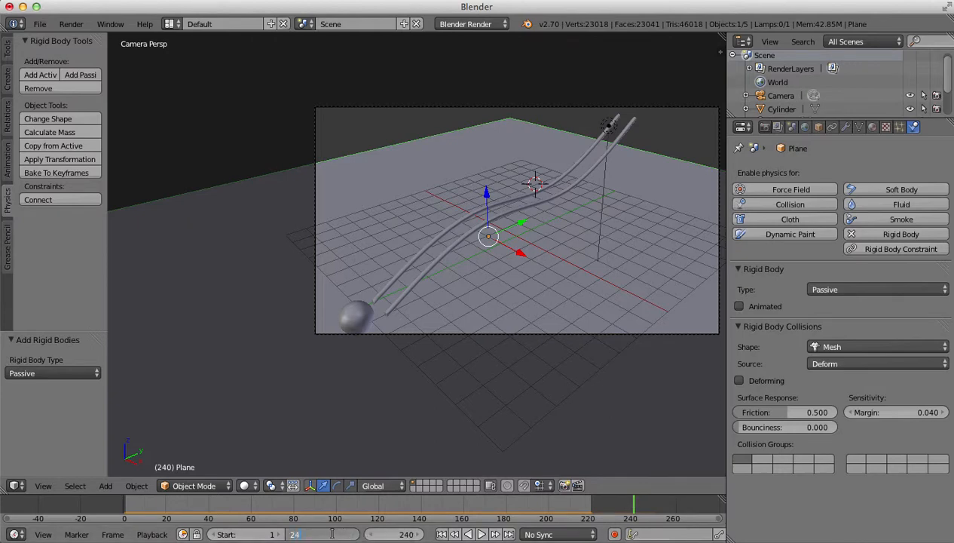
{"action": "key", "text": "Return"}
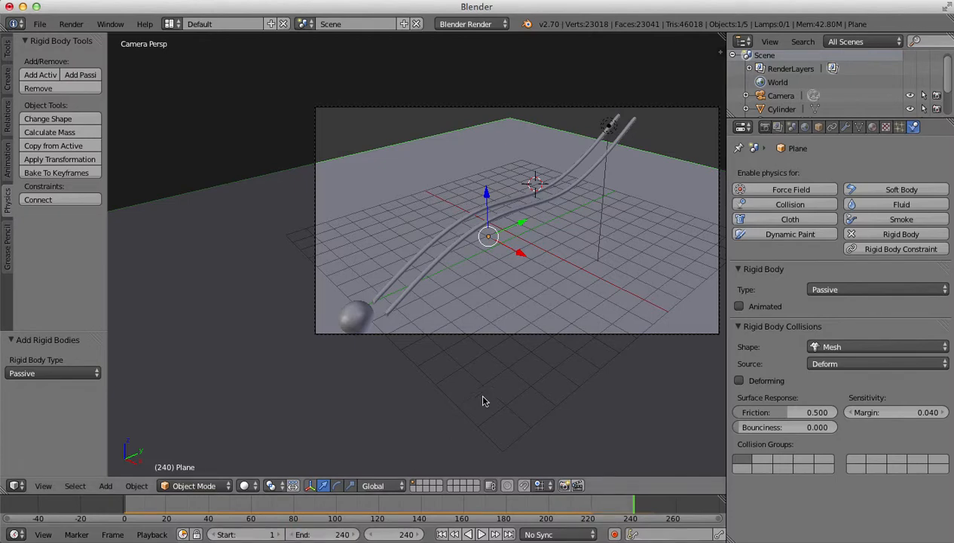
Play back the lengthened animation, stop it partway, and dismiss the mail notification
{"action": "left_click_drag", "start_coordinate": [634, 507], "coordinate": [576, 507]}
{"action": "left_click", "coordinate": [482, 534]}
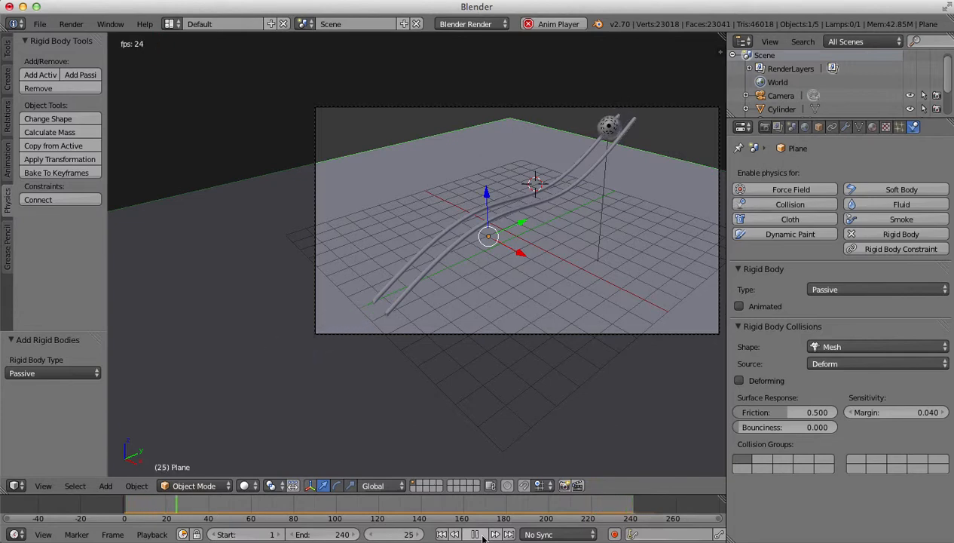
{"action": "left_click", "coordinate": [475, 534]}
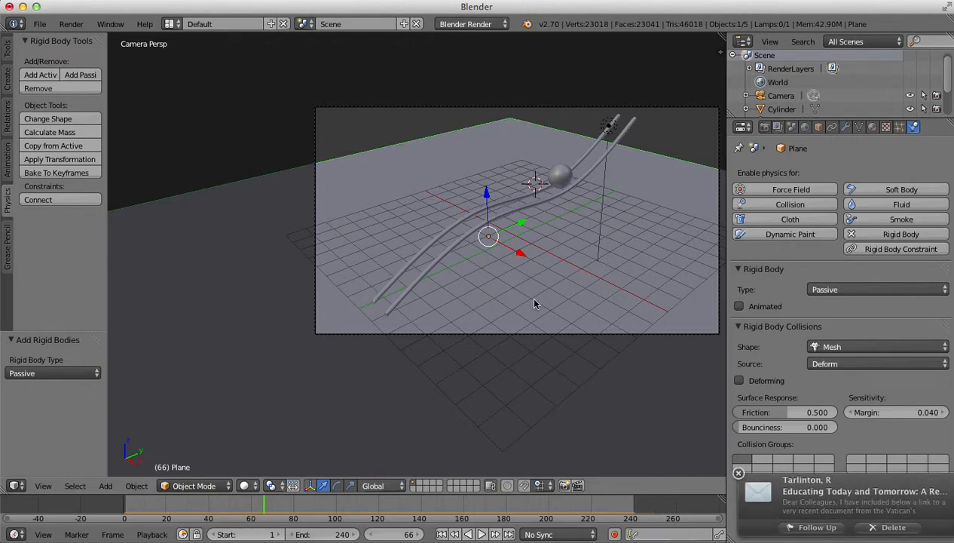
{"action": "left_click", "coordinate": [739, 473]}
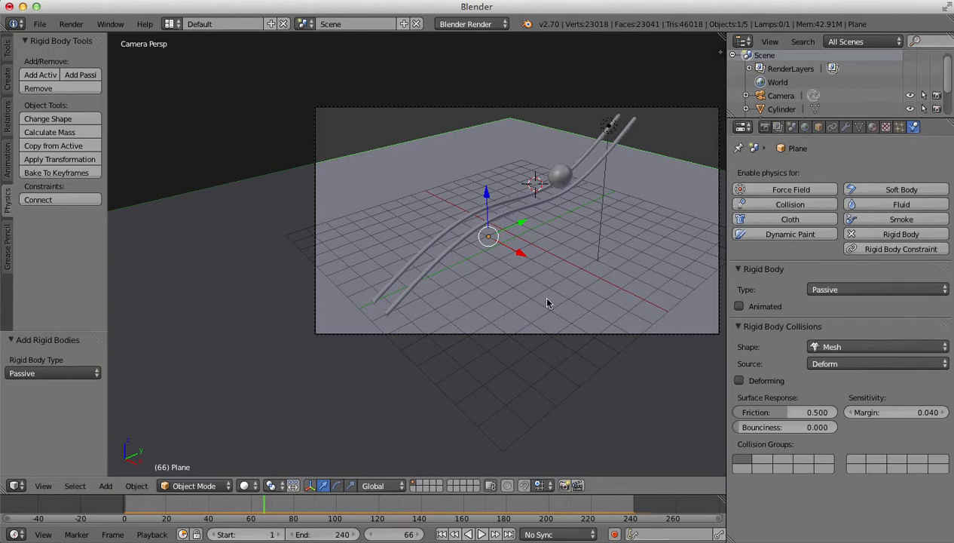
Duplicate the floor plane in place and rotate the copy 90° about the global Y axis to form a wall
{"action": "key", "text": "shift+d"}
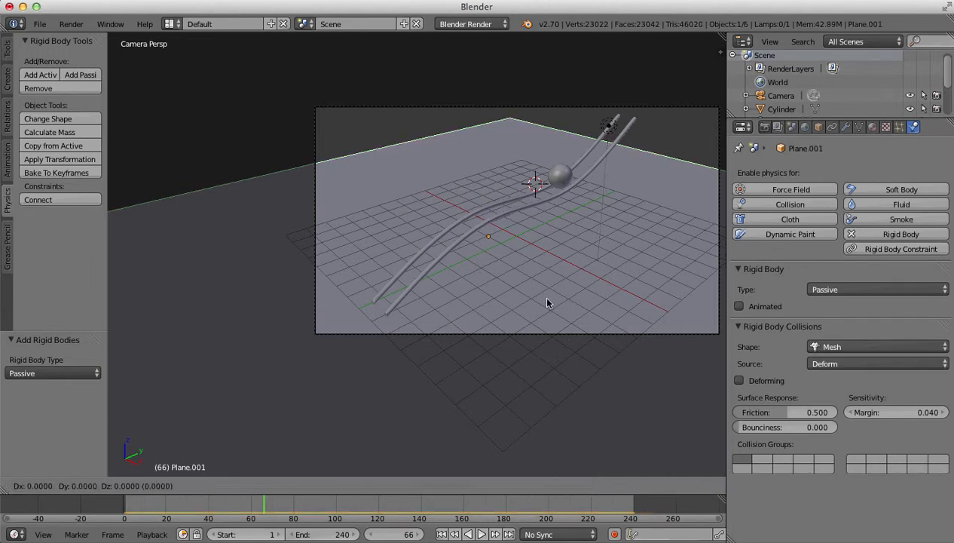
{"action": "right_click", "coordinate": [548, 303]}
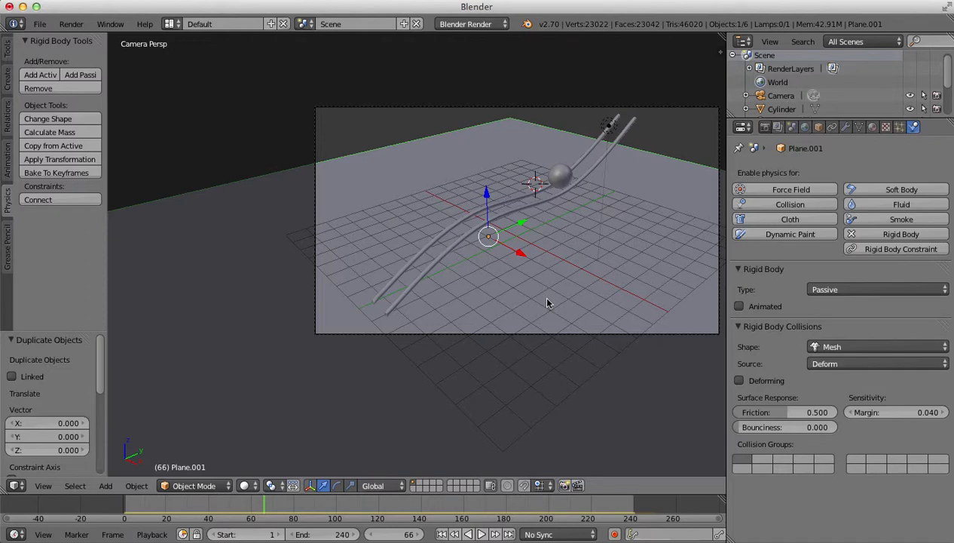
{"action": "key", "text": "r"}
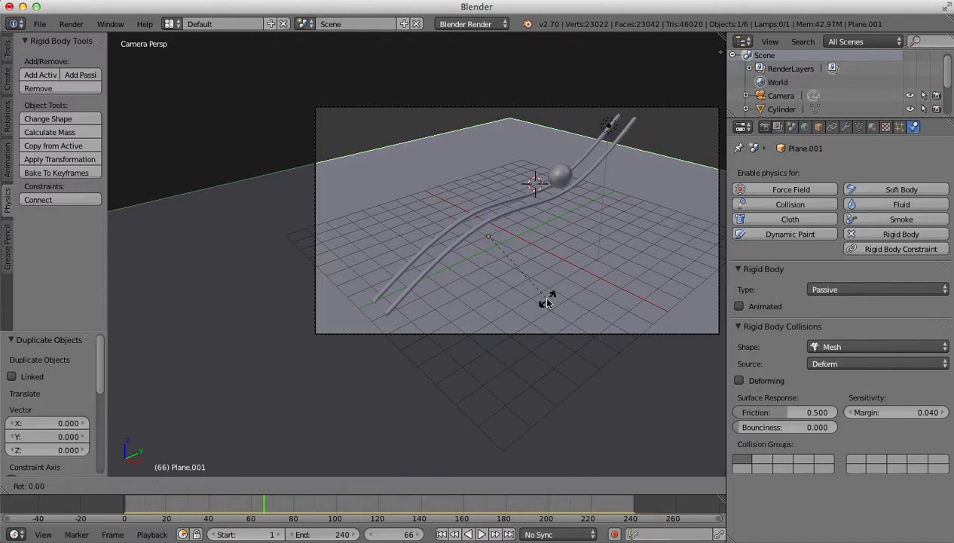
{"action": "type", "text": "z"}
{"action": "type", "text": "90"}
{"action": "key", "text": "y"}
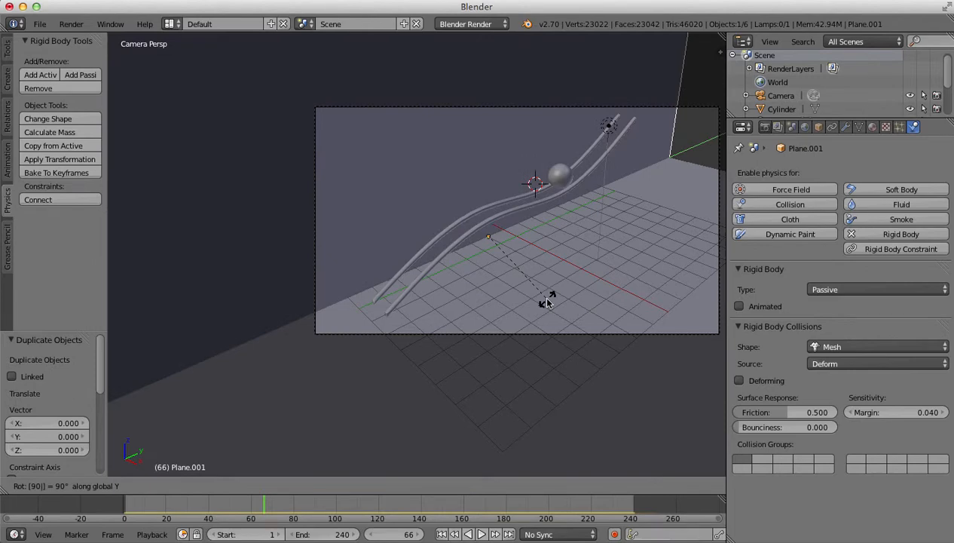
{"action": "key", "text": "Return"}
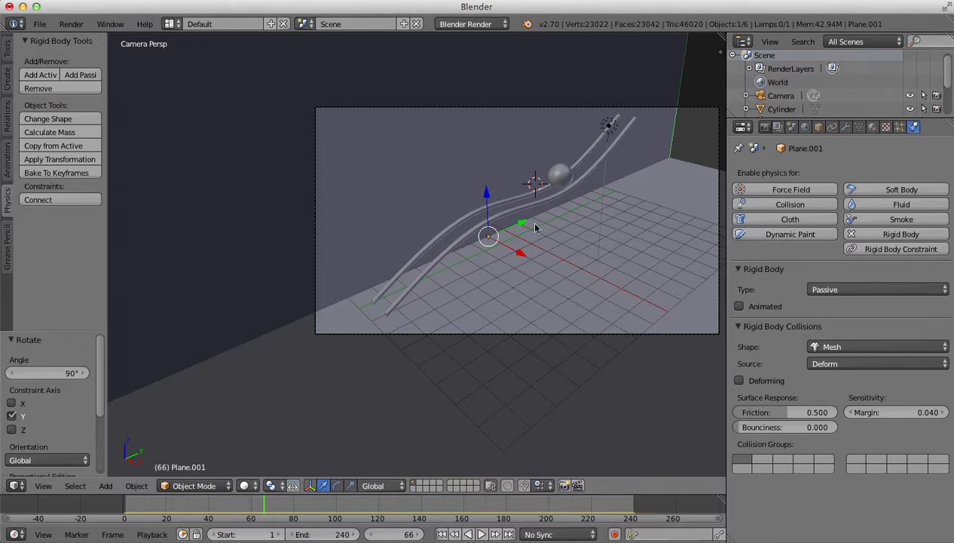
Duplicate the upright wall plane and rotate the copy 90° about the global Z axis as a second wall
{"action": "key", "text": "shift+d"}
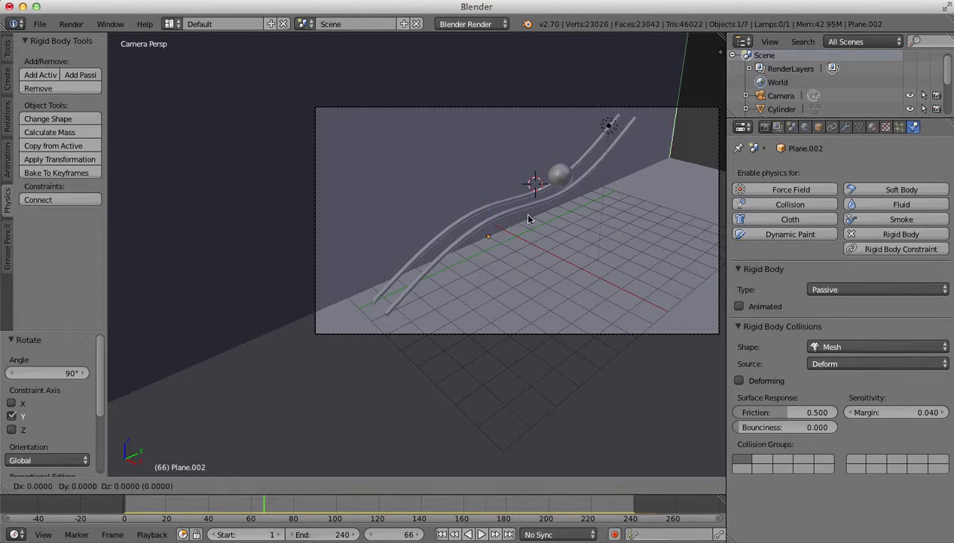
{"action": "key", "text": "r"}
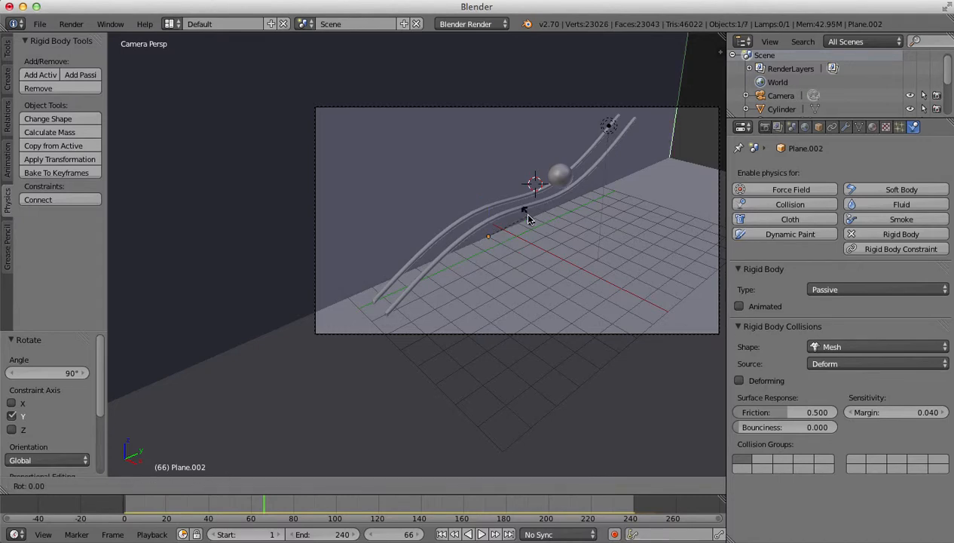
{"action": "type", "text": "90"}
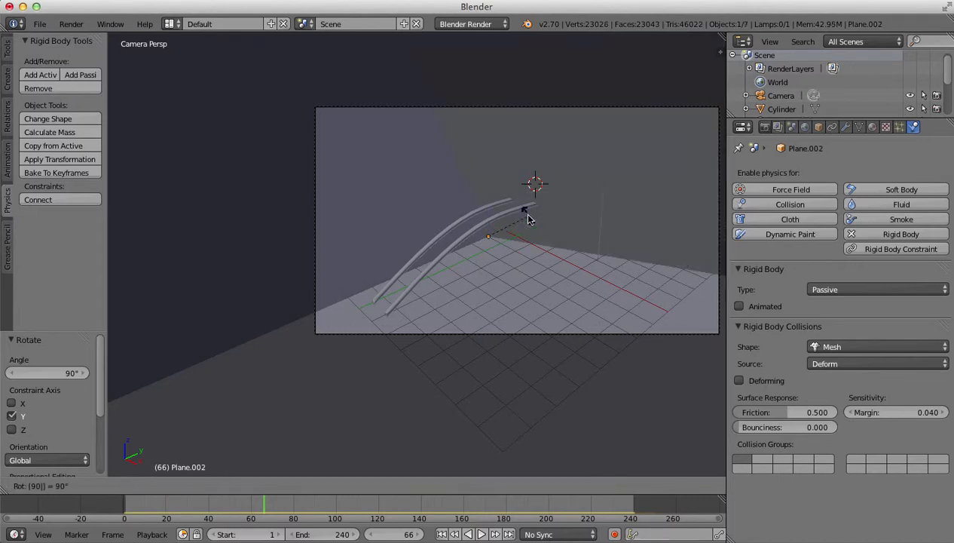
{"action": "type", "text": "z"}
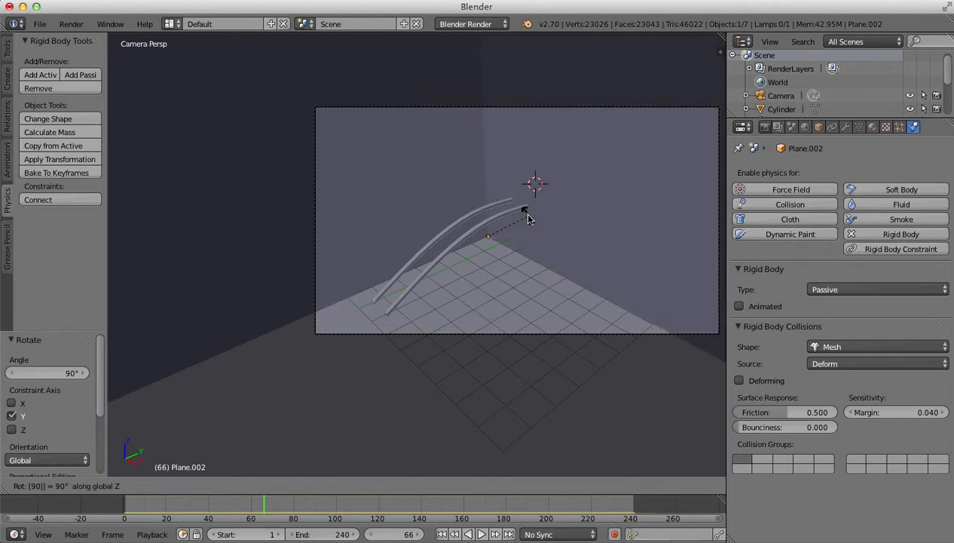
{"action": "key", "text": "Return"}
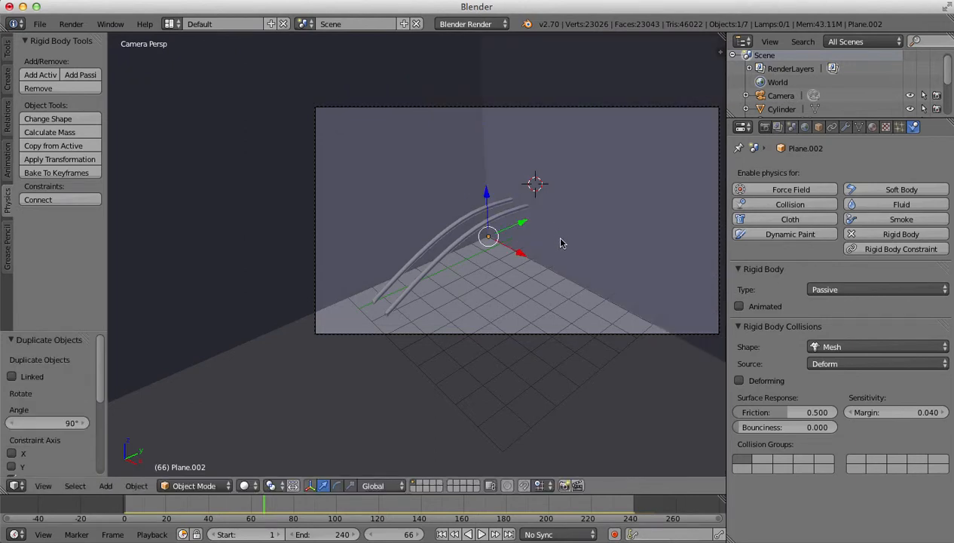
Move the second wall about 9.33 units along the global Y axis to the far end of the floor
{"action": "key", "text": "g"}
{"action": "key", "text": "y"}
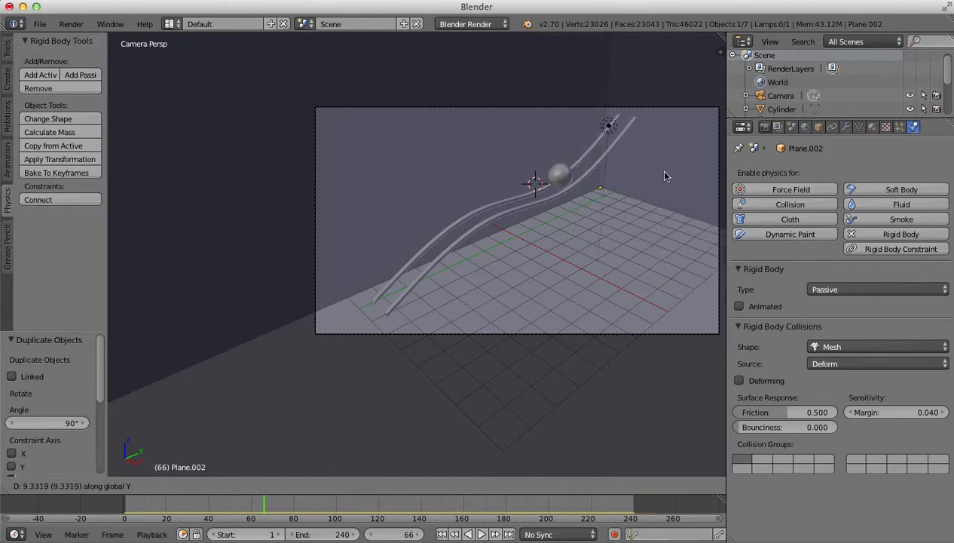
{"action": "left_click", "coordinate": [665, 176]}
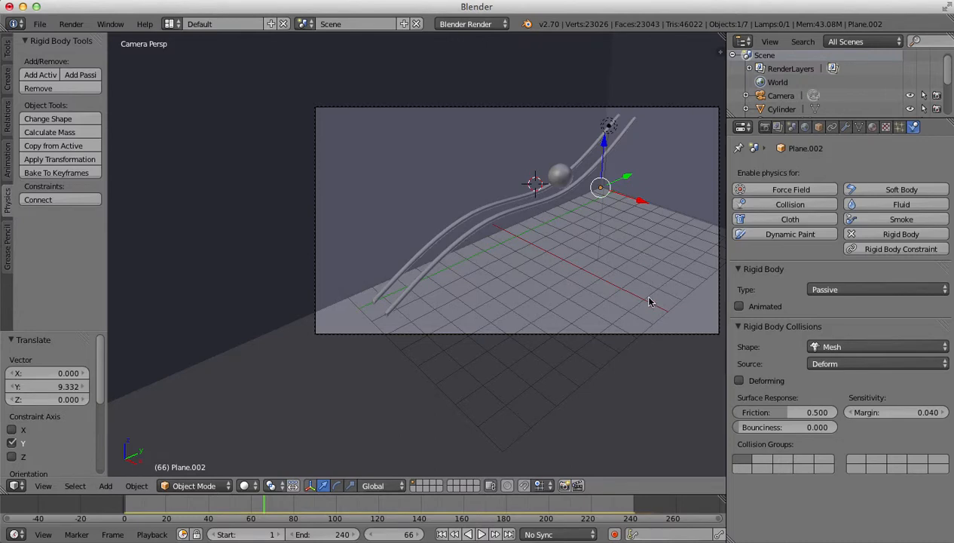
Give the floor plane a new material with a light green diffuse color and a specular intensity of about 0.05
{"action": "right_click", "coordinate": [686, 308]}
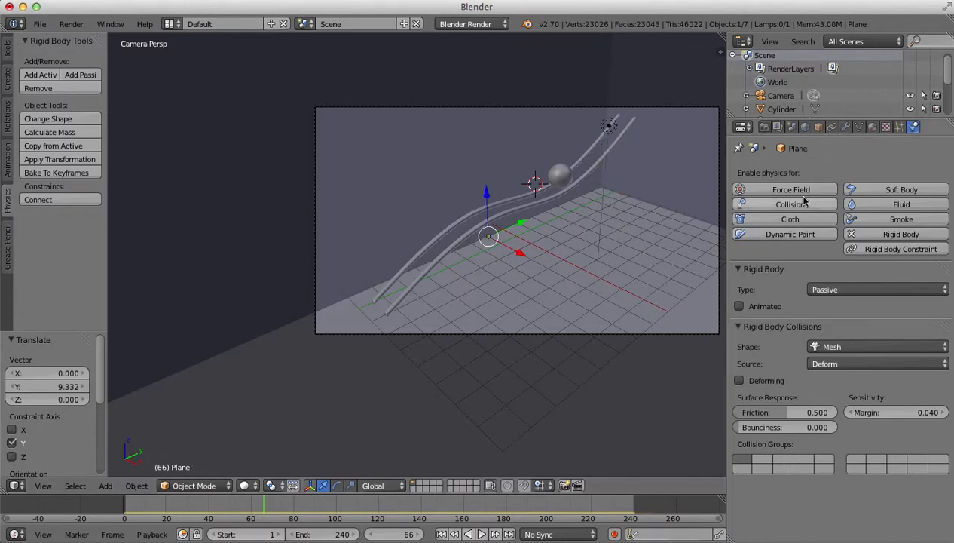
{"action": "left_click", "coordinate": [873, 128]}
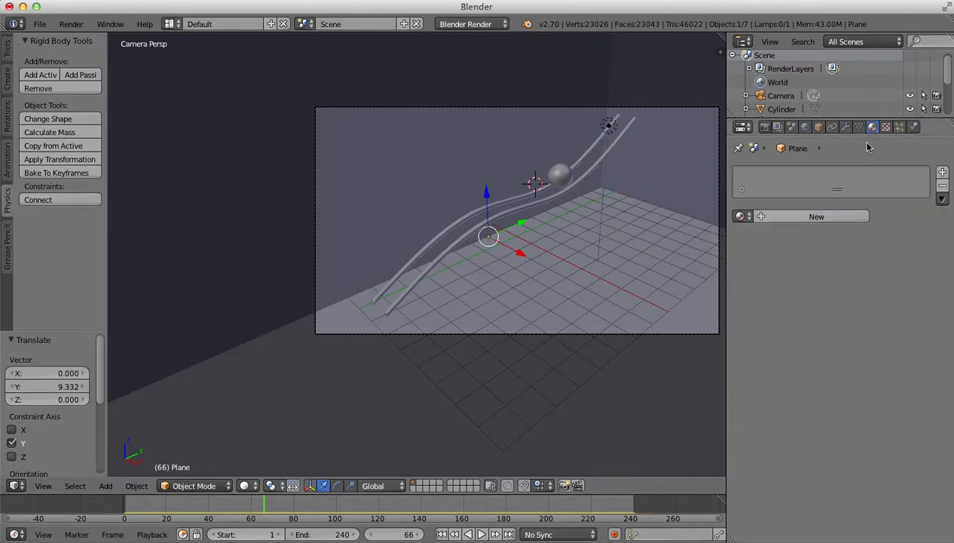
{"action": "left_click", "coordinate": [764, 218]}
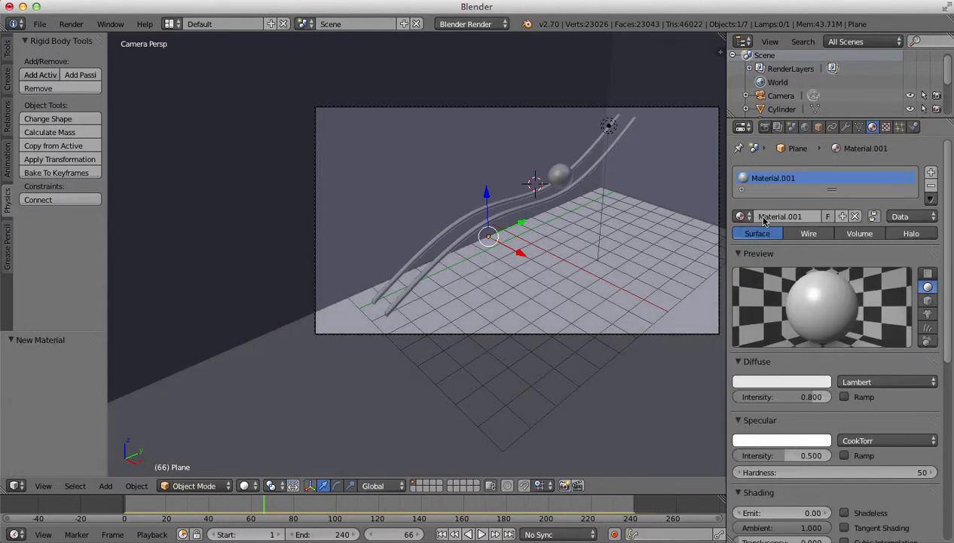
{"action": "left_click", "coordinate": [780, 383]}
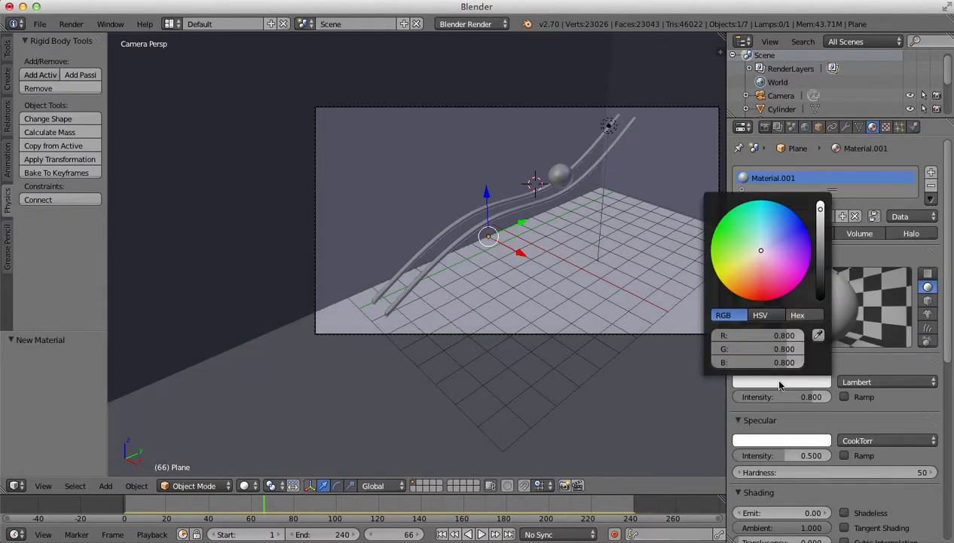
{"action": "left_click", "coordinate": [733, 237]}
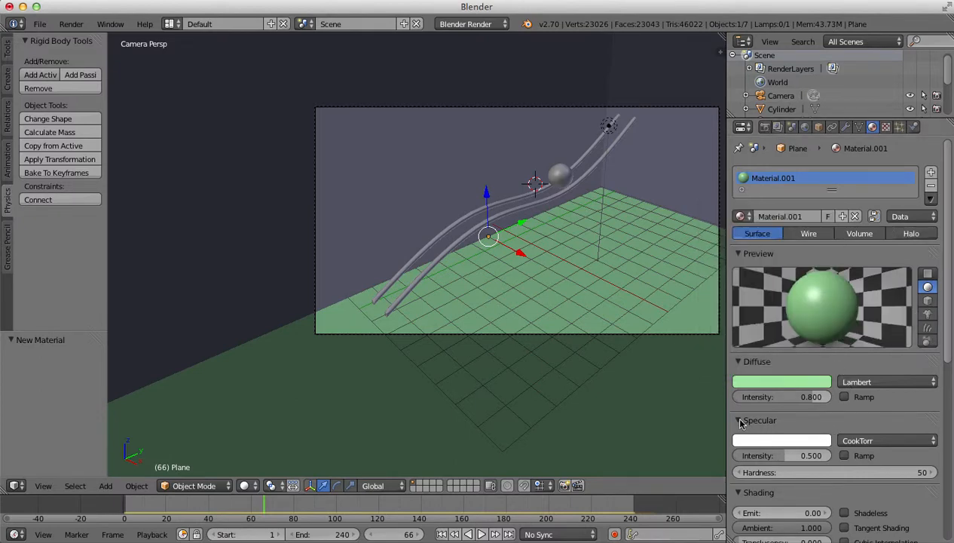
{"action": "left_click_drag", "start_coordinate": [799, 456], "coordinate": [739, 456]}
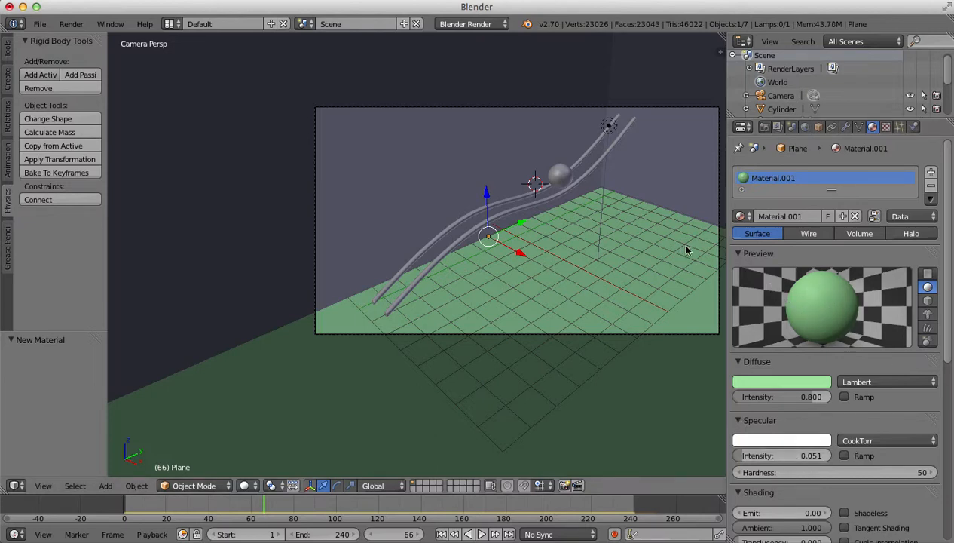
Give the wall behind the rails a new material with a pale blue-violet diffuse color
{"action": "right_click", "coordinate": [413, 156]}
{"action": "right_click", "coordinate": [414, 157]}
{"action": "right_click", "coordinate": [414, 156]}
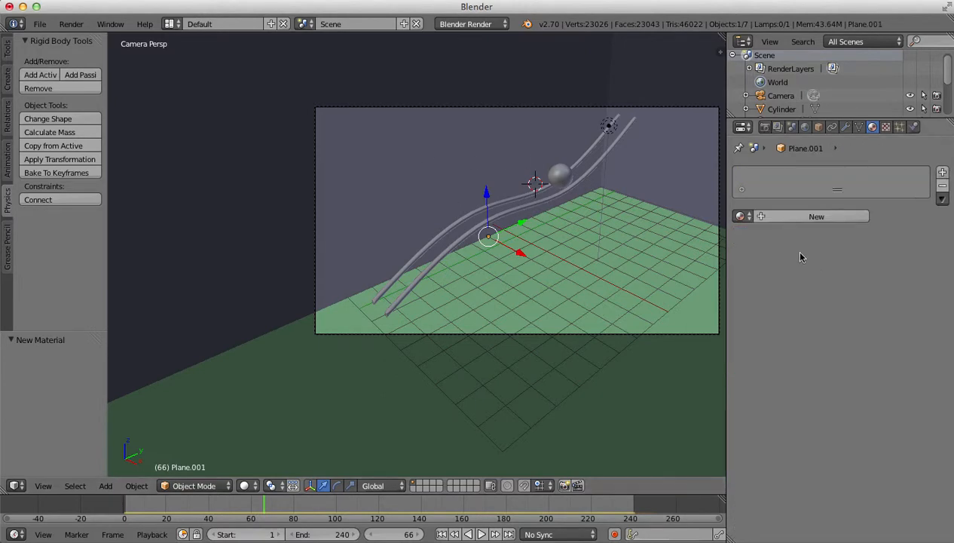
{"action": "left_click", "coordinate": [817, 216]}
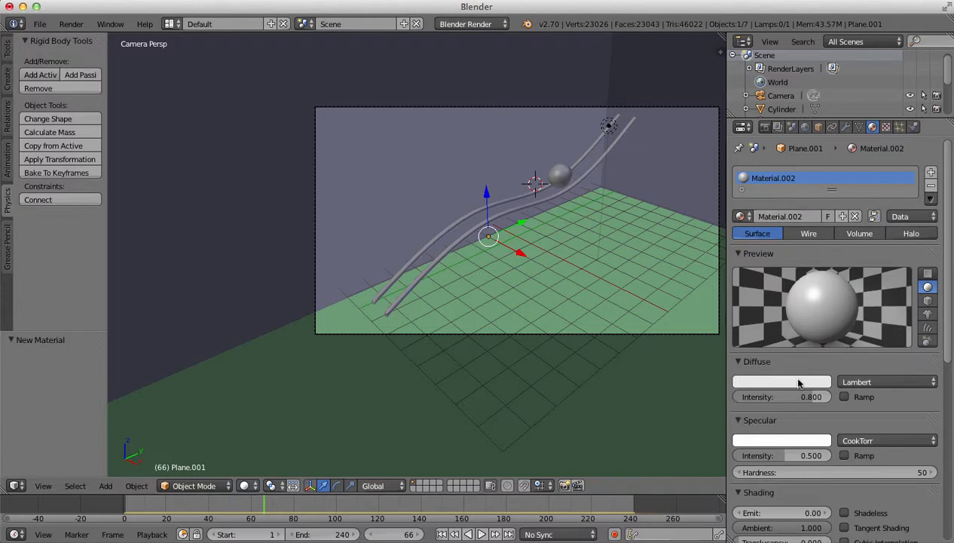
{"action": "left_click", "coordinate": [790, 381]}
{"action": "mouse_move", "coordinate": [821, 208]}
{"action": "left_mouse_down"}
{"action": "mouse_move", "coordinate": [820, 242]}
{"action": "mouse_move", "coordinate": [821, 223]}
{"action": "left_mouse_up"}
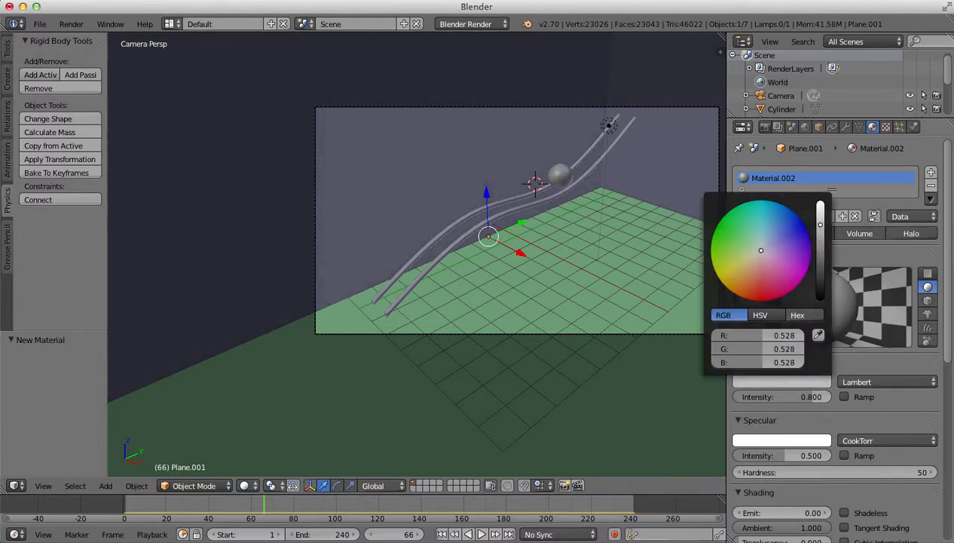
{"action": "left_click_drag", "start_coordinate": [762, 251], "coordinate": [772, 240]}
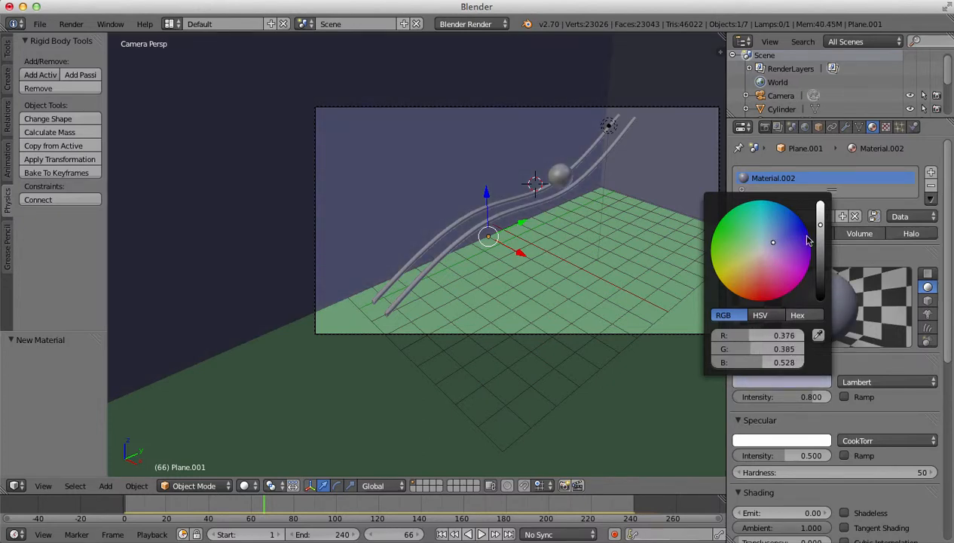
{"action": "left_click_drag", "start_coordinate": [821, 229], "coordinate": [821, 217]}
{"action": "left_click", "coordinate": [854, 357]}
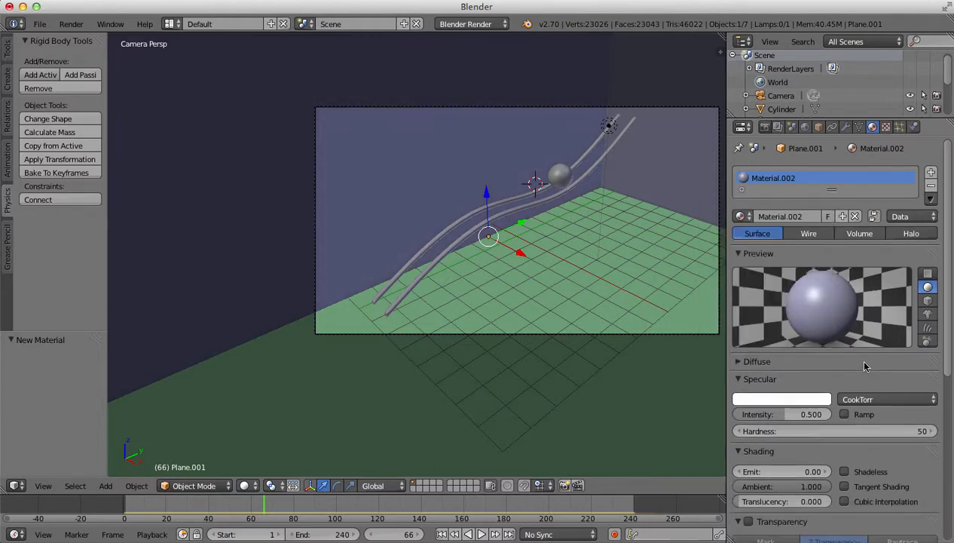
Assign the existing Material.002 to the far wall and render the current frame as an image
{"action": "right_click", "coordinate": [679, 186]}
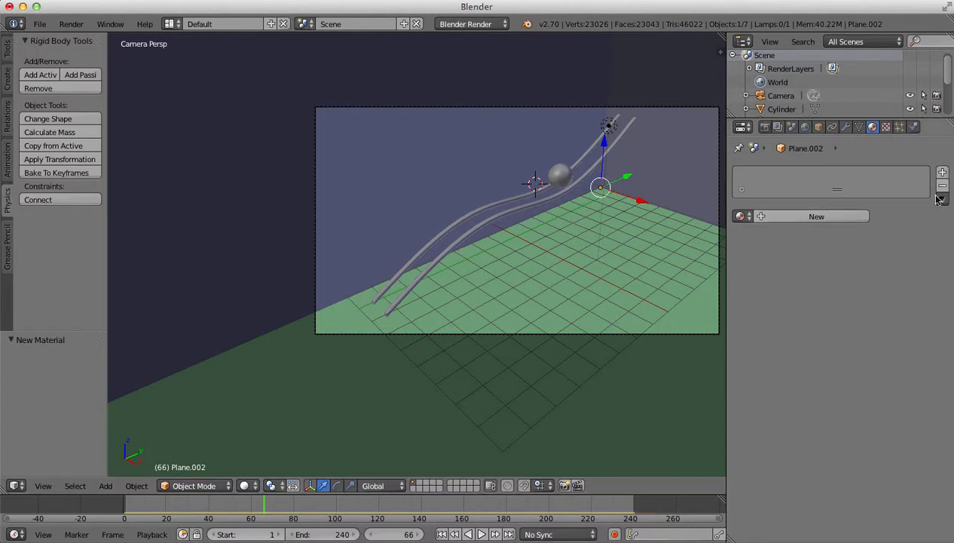
{"action": "left_click", "coordinate": [741, 216]}
{"action": "left_click", "coordinate": [747, 265]}
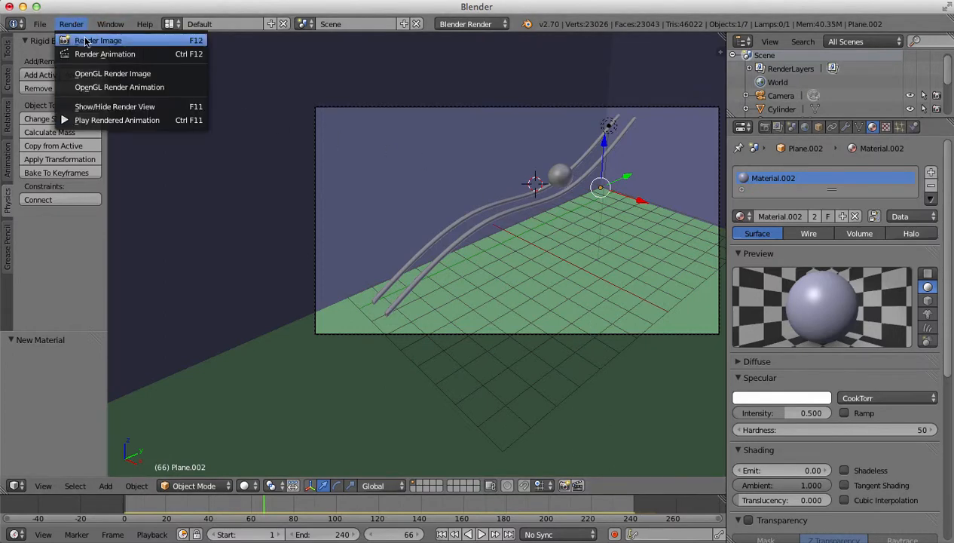
{"action": "left_click", "coordinate": [86, 40]}
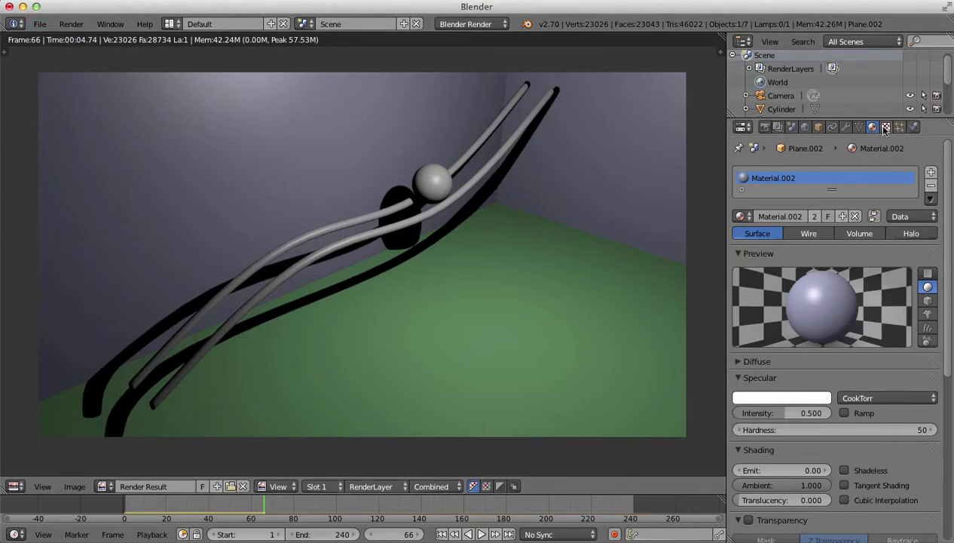
Enable environment lighting in the world settings with an energy of 0.1
{"action": "left_click", "coordinate": [804, 125]}
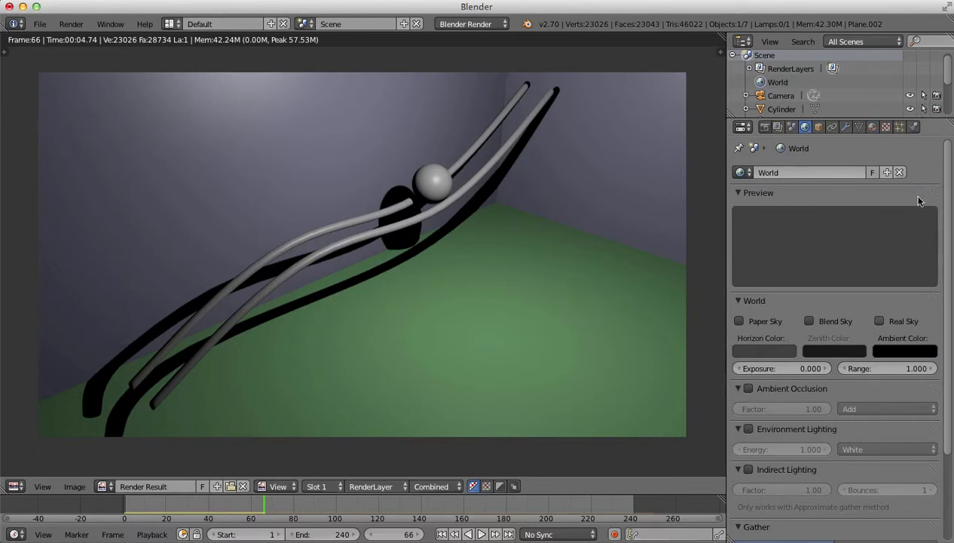
{"action": "scroll", "coordinate": [821, 358], "scroll_direction": "down", "scroll_amount": 2}
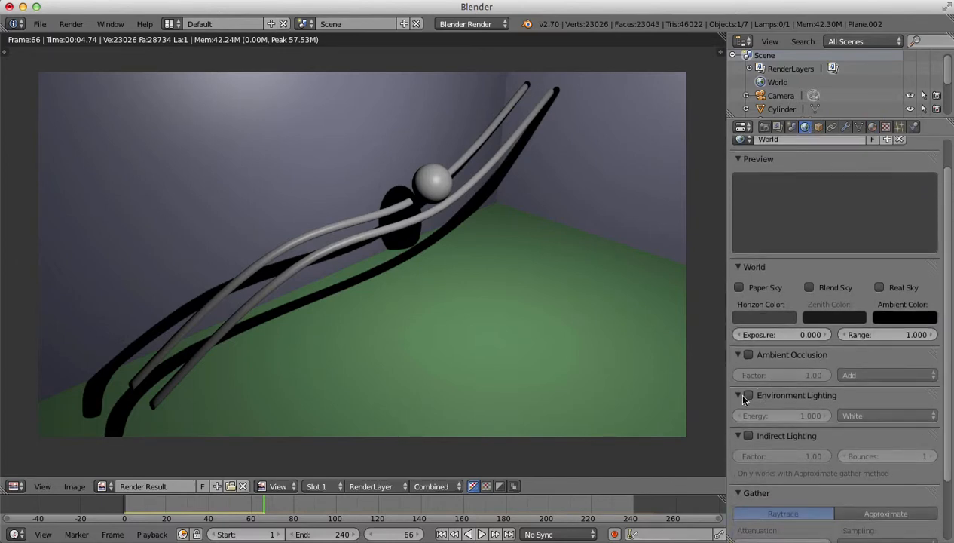
{"action": "left_click", "coordinate": [748, 396]}
{"action": "left_click", "coordinate": [823, 416]}
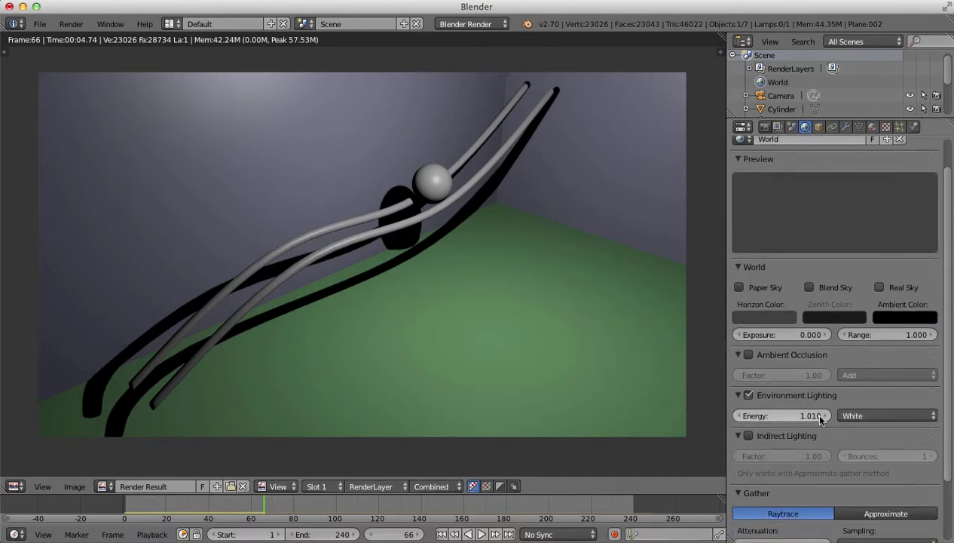
{"action": "left_click", "coordinate": [811, 415]}
{"action": "type", "text": "0.1"}
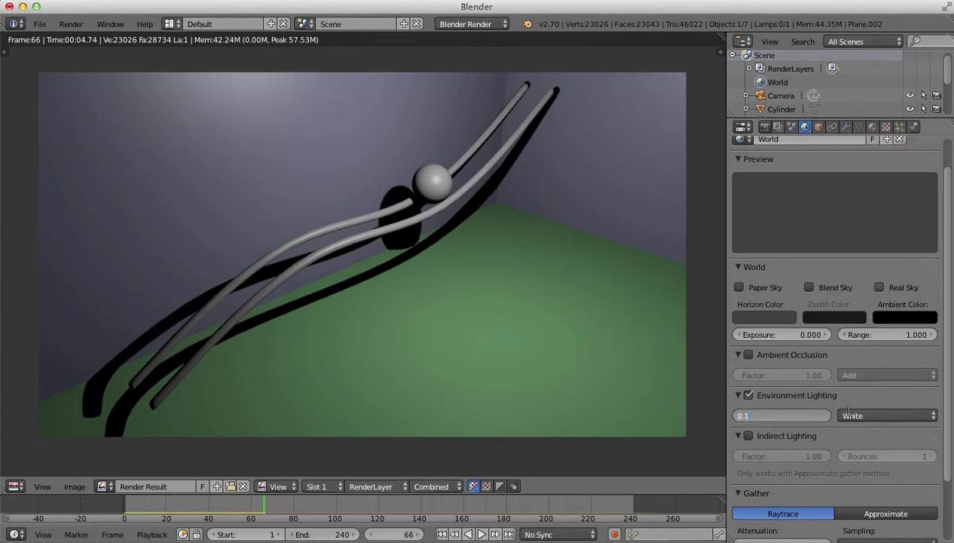
{"action": "key", "text": "Return"}
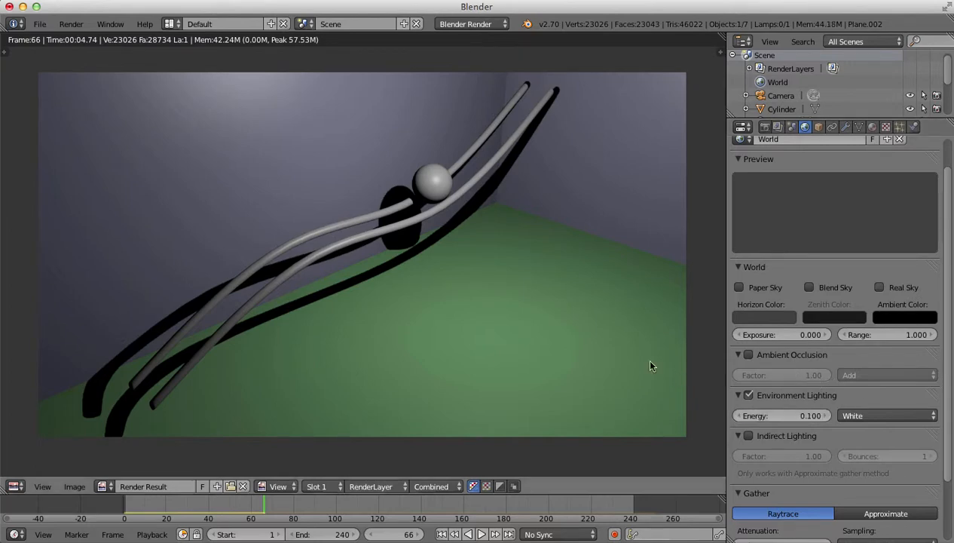
Test-render the frame, cancel the render partway, and switch the world's environment lighting off
{"action": "left_click", "coordinate": [73, 24]}
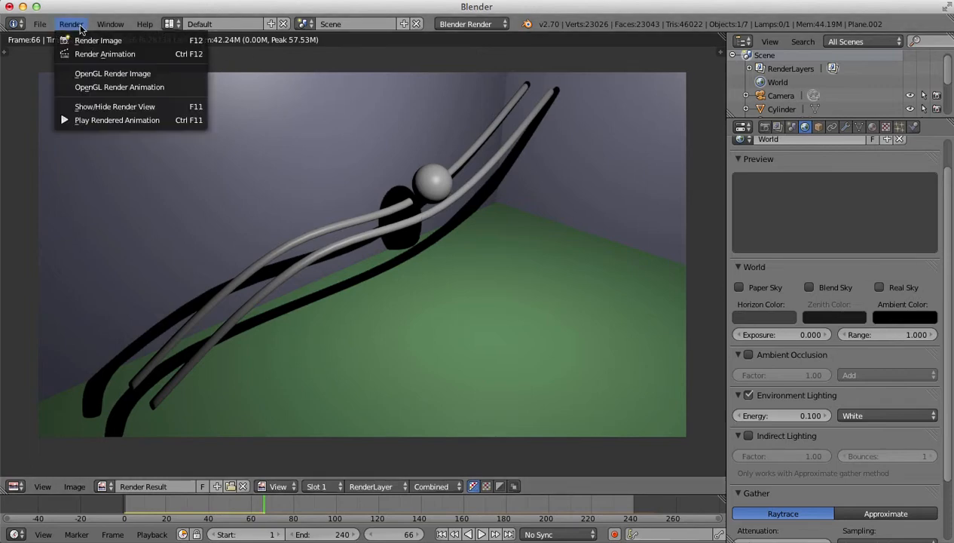
{"action": "left_click", "coordinate": [85, 40]}
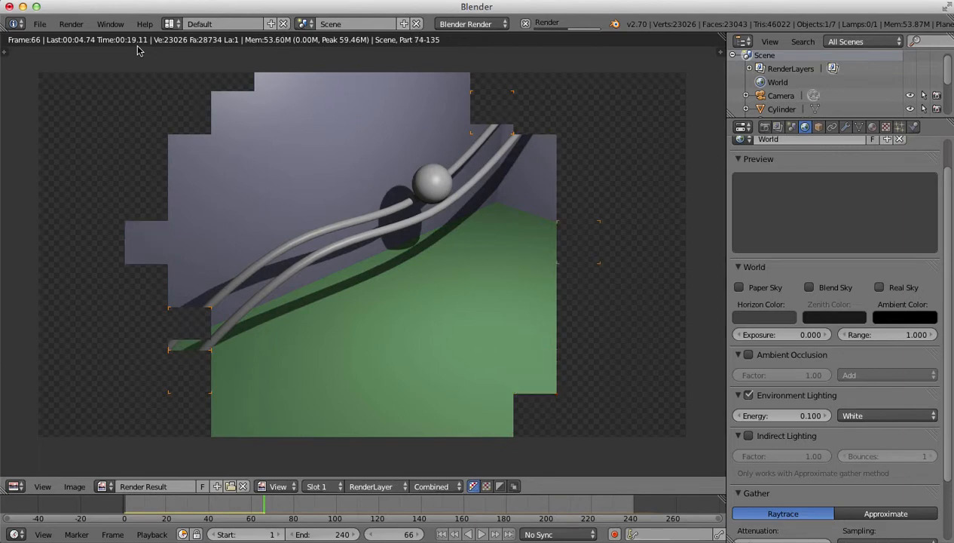
{"action": "left_click", "coordinate": [525, 25]}
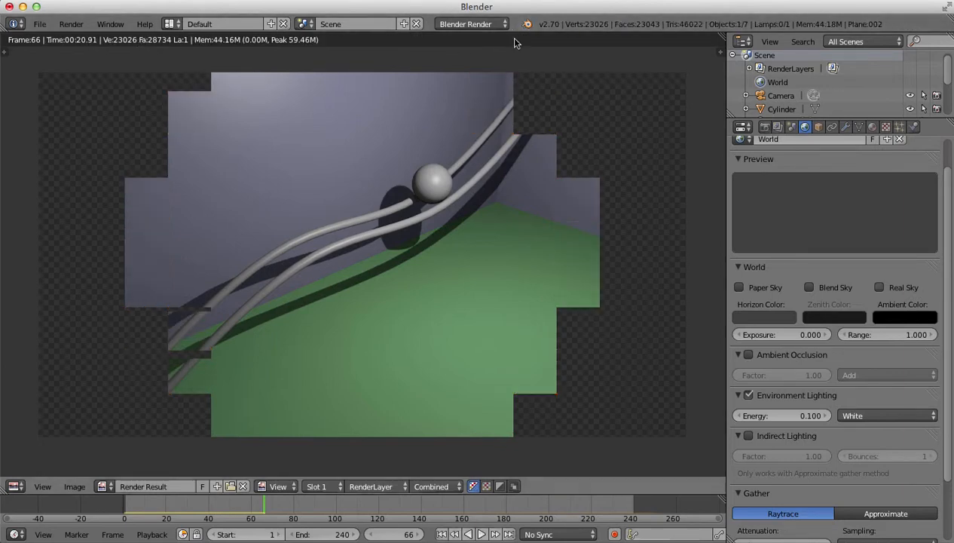
{"action": "left_click", "coordinate": [755, 398]}
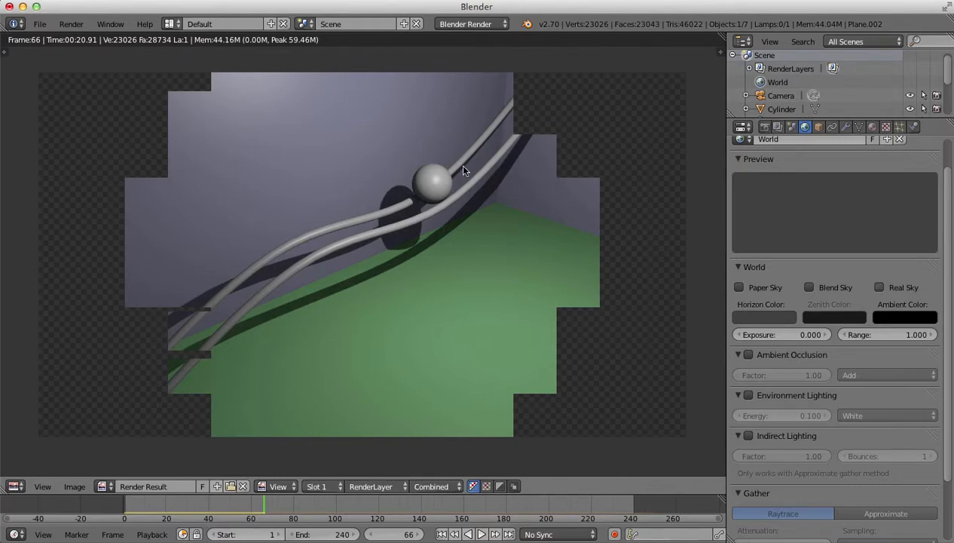
Return to the 3D viewport and select the lamp near the upper end of the rails
{"action": "left_click", "coordinate": [21, 486]}
{"action": "left_click", "coordinate": [29, 472]}
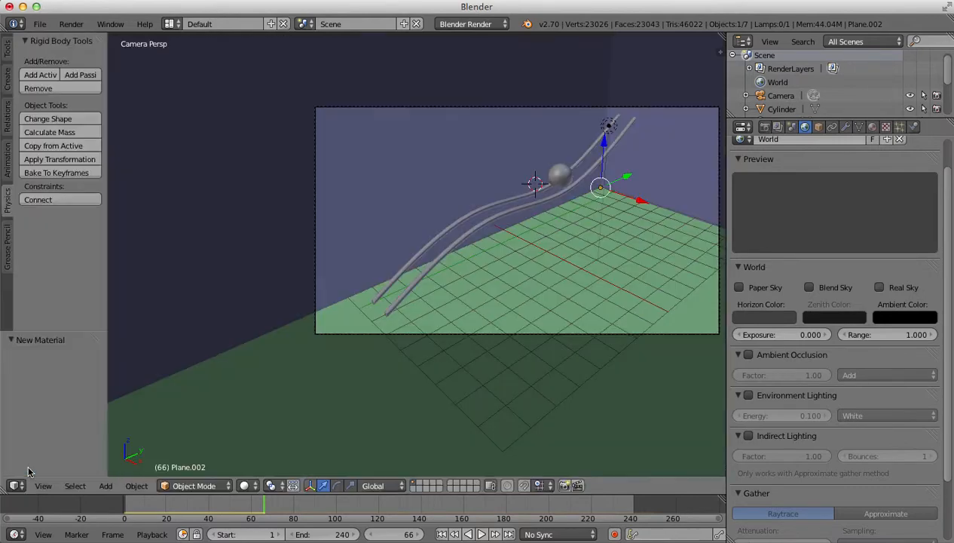
{"action": "right_click", "coordinate": [609, 125]}
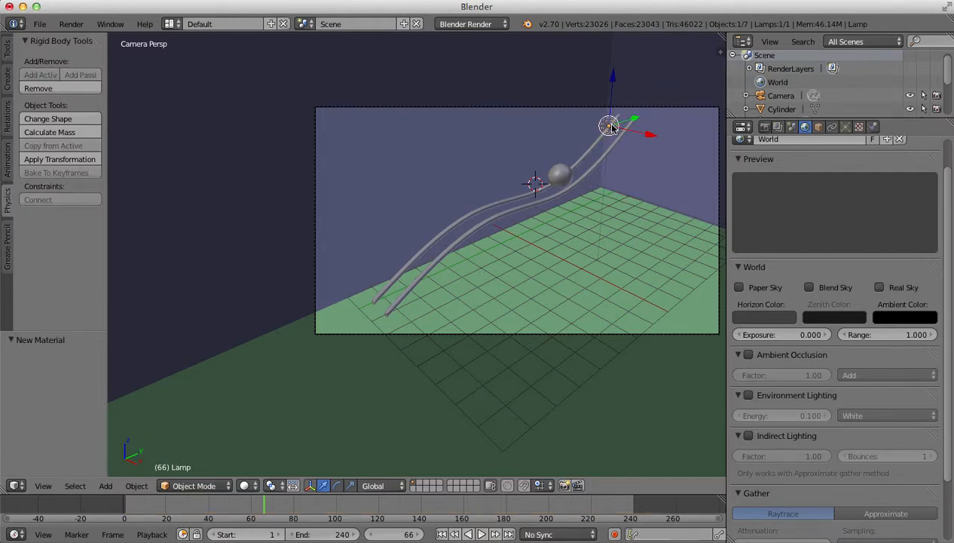
{"action": "key", "text": "shift+d"}
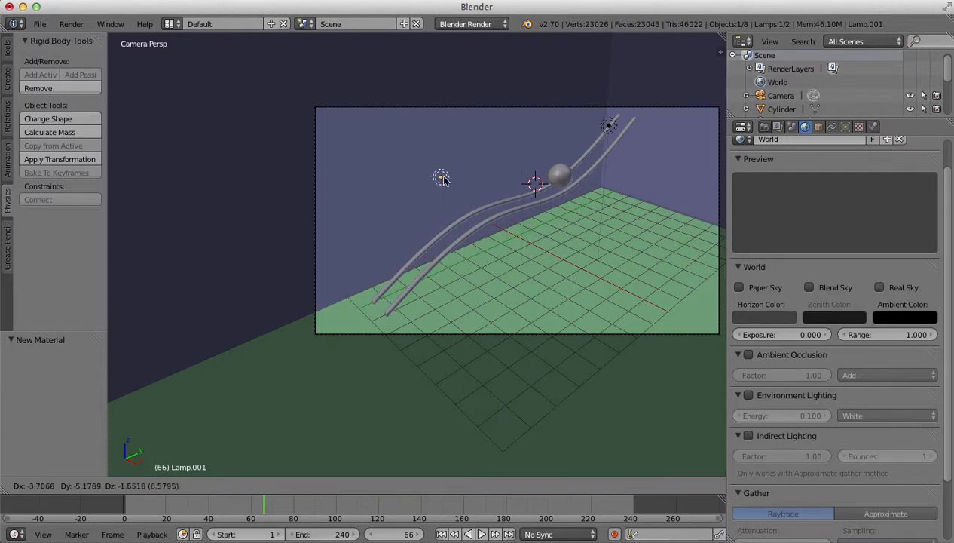
{"action": "left_click", "coordinate": [460, 177]}
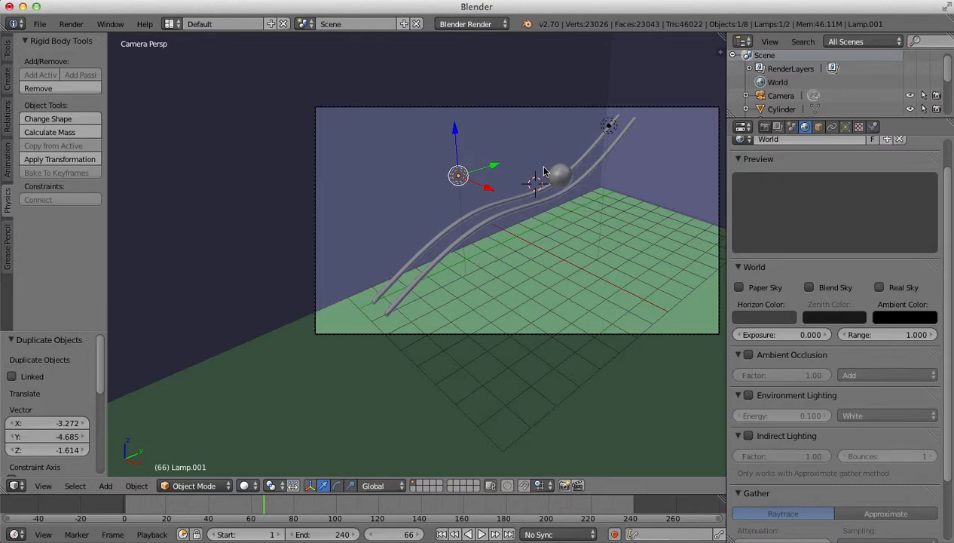
{"action": "key", "text": "ctrl+z"}
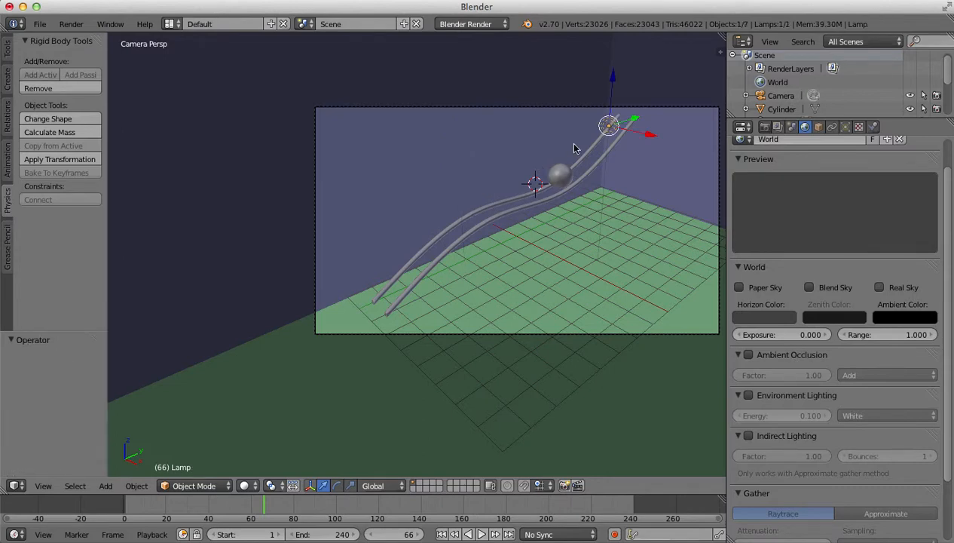
Duplicate the lamp and move the copy about -7.1 units along the global Y axis
{"action": "key", "text": "shift+d"}
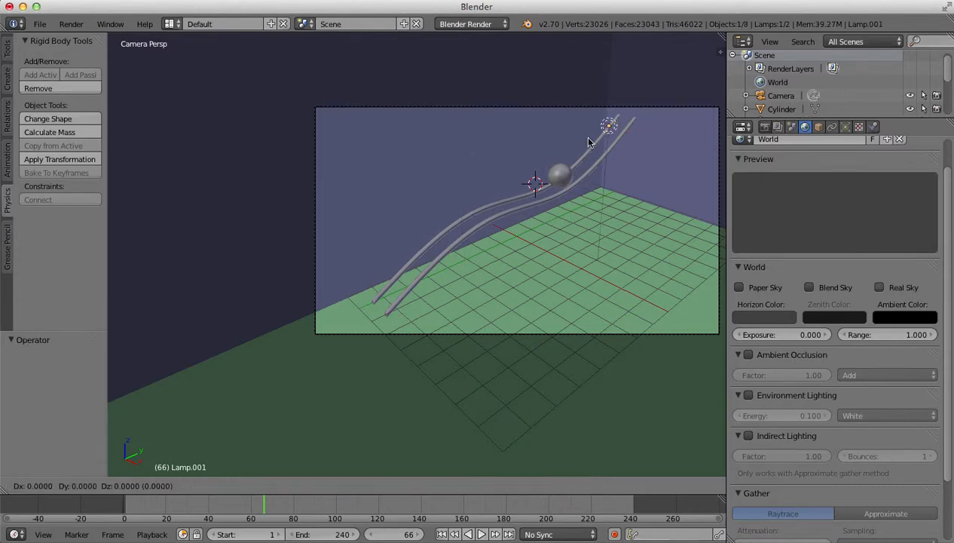
{"action": "key", "text": "y"}
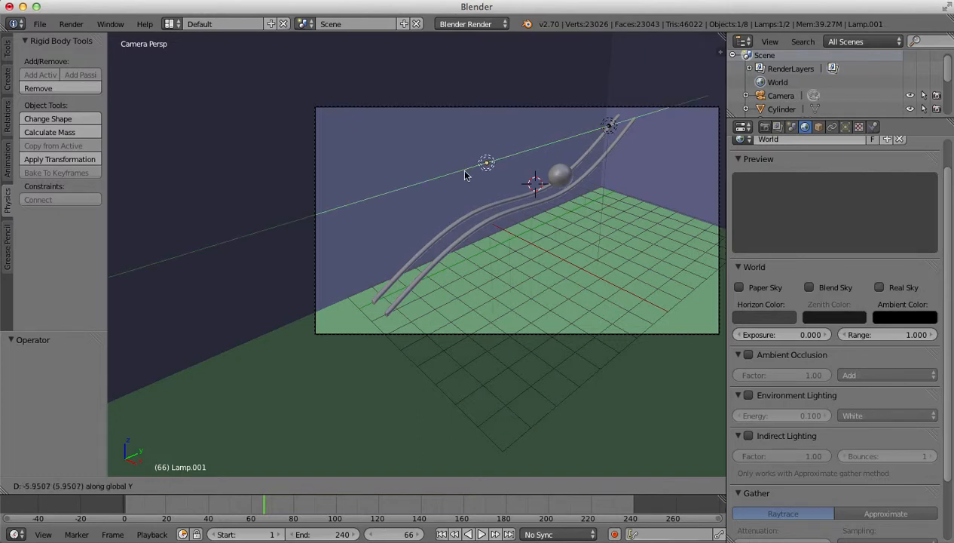
{"action": "left_click", "coordinate": [434, 181]}
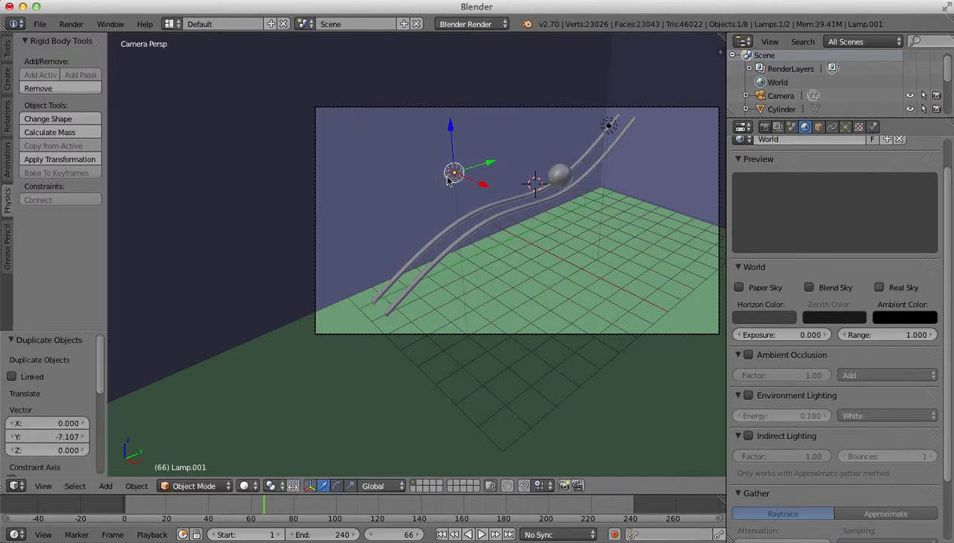
Render the current frame to check the two-lamp lighting, and return to the 3D viewport
{"action": "left_click", "coordinate": [70, 24]}
{"action": "left_click", "coordinate": [79, 36]}
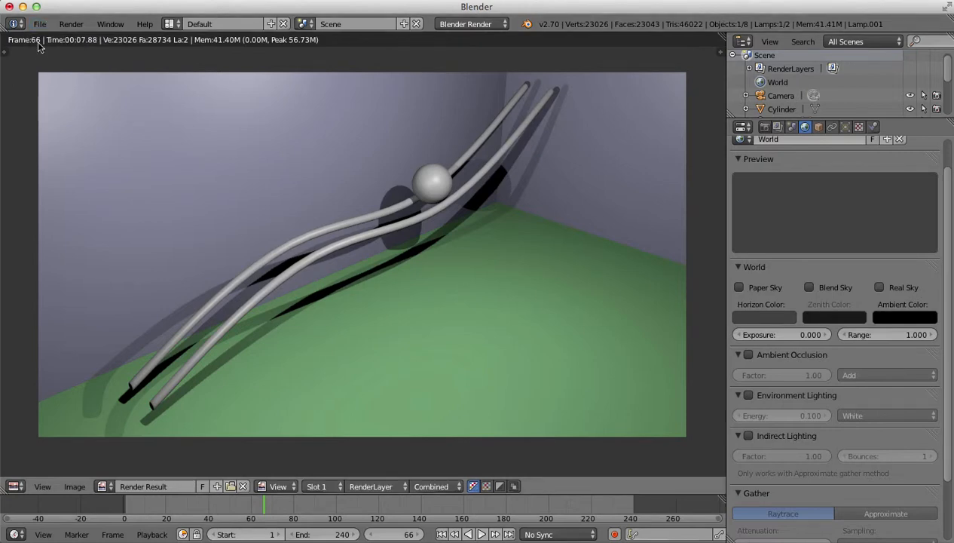
{"action": "left_click", "coordinate": [22, 486]}
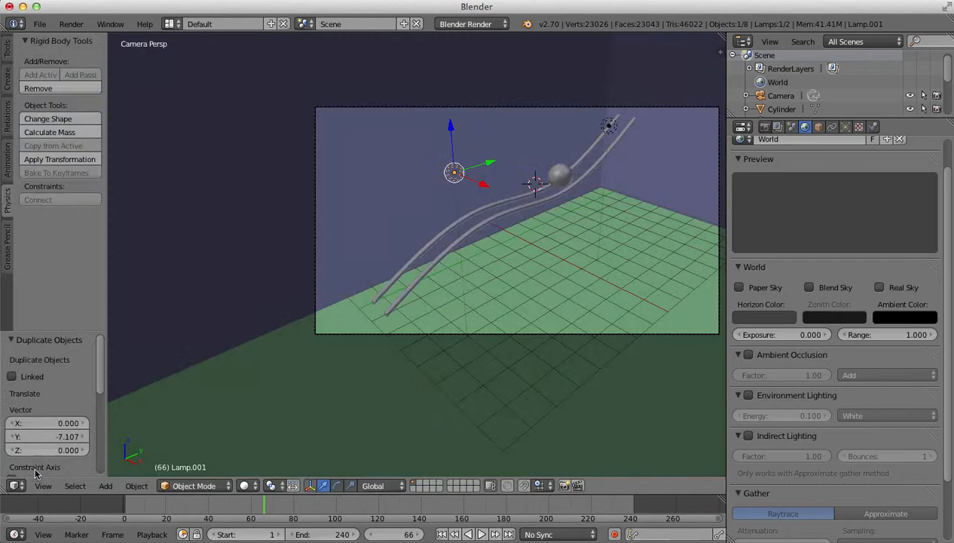
Add a spot lamp at the 3D cursor
{"action": "left_click", "coordinate": [34, 470]}
{"action": "left_click", "coordinate": [8, 79]}
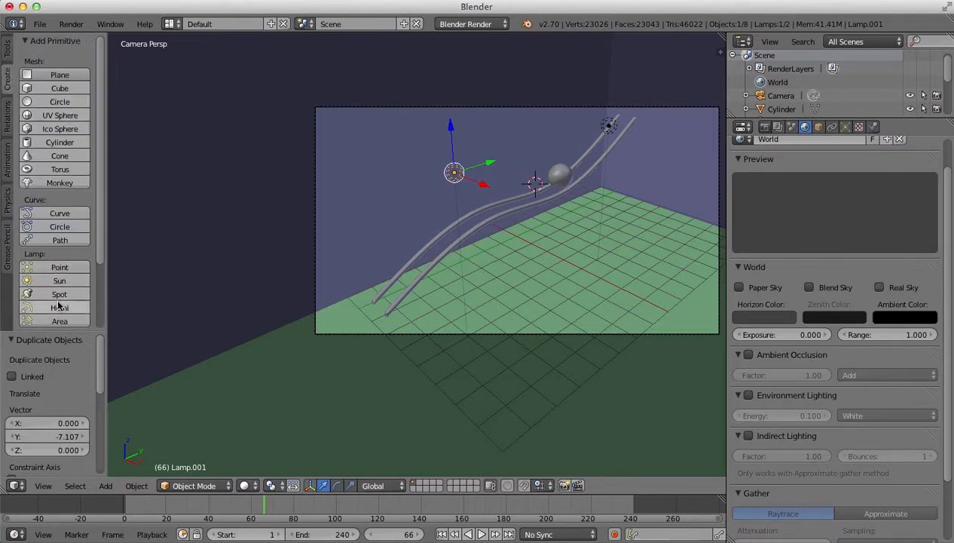
{"action": "left_click", "coordinate": [59, 294]}
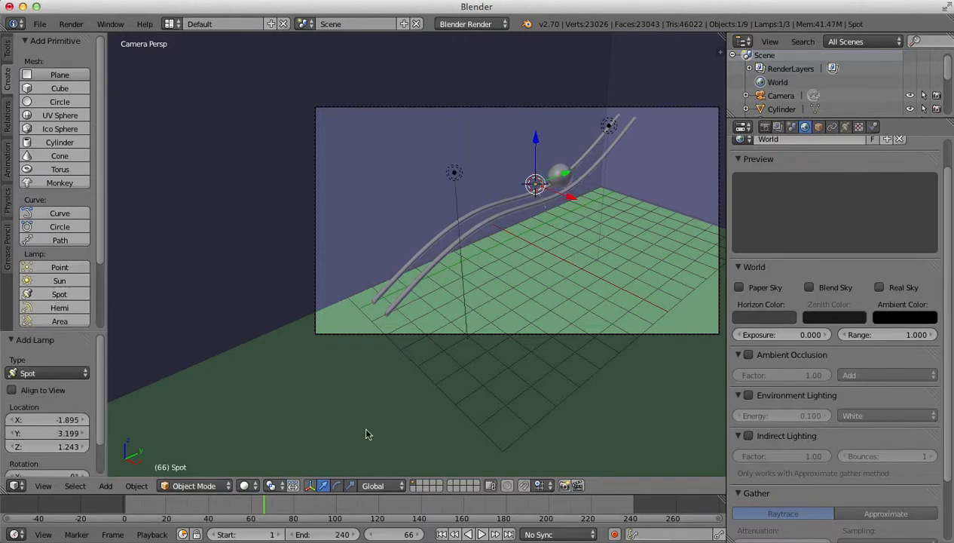
In the front view, move the new spot lamp about 5.98 units along X and 4.69 units along Z, onto the existing lamp's position
{"action": "left_click", "coordinate": [43, 486]}
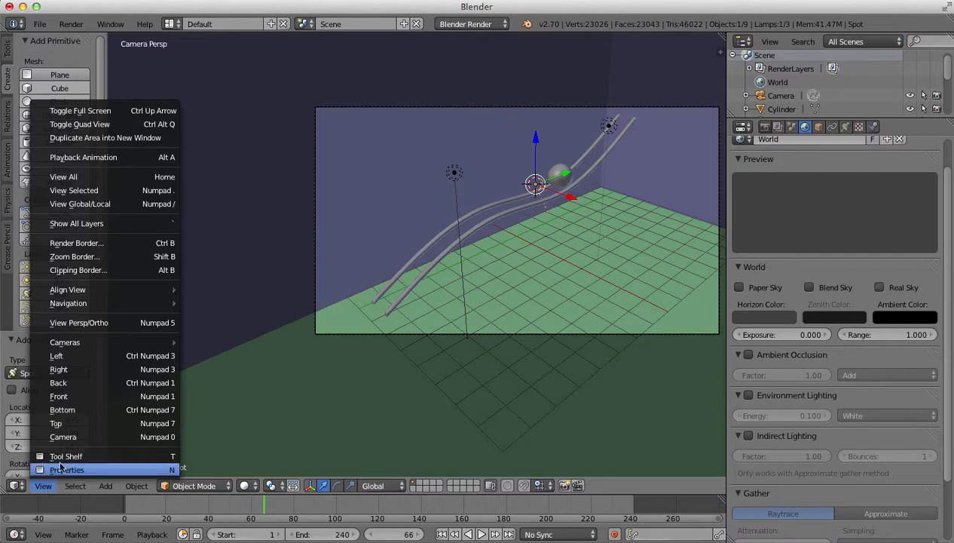
{"action": "left_click", "coordinate": [64, 383]}
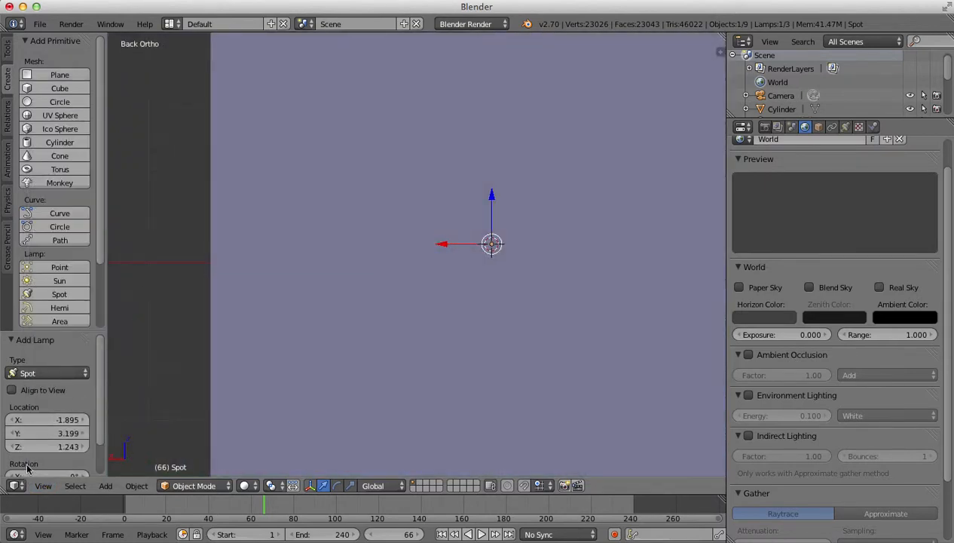
{"action": "left_click", "coordinate": [43, 487]}
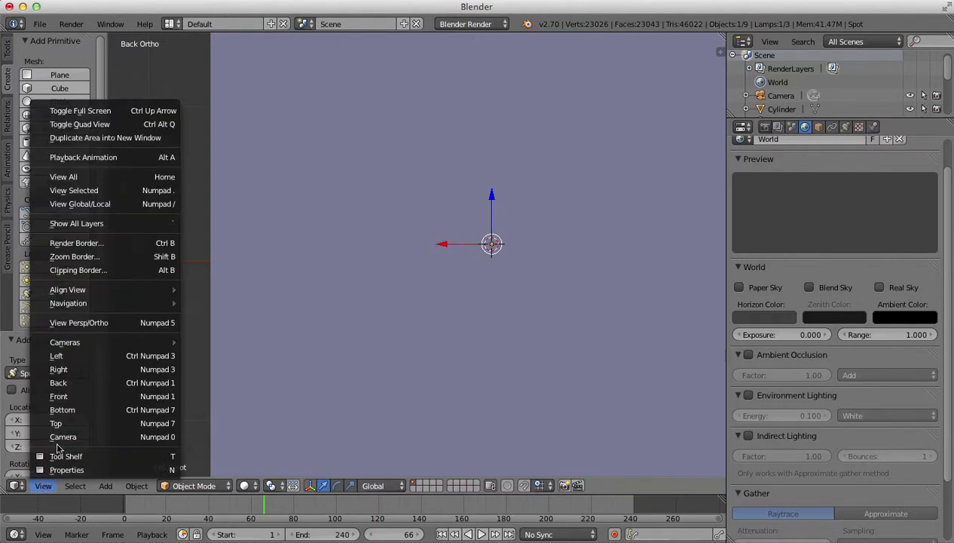
{"action": "left_click", "coordinate": [66, 395]}
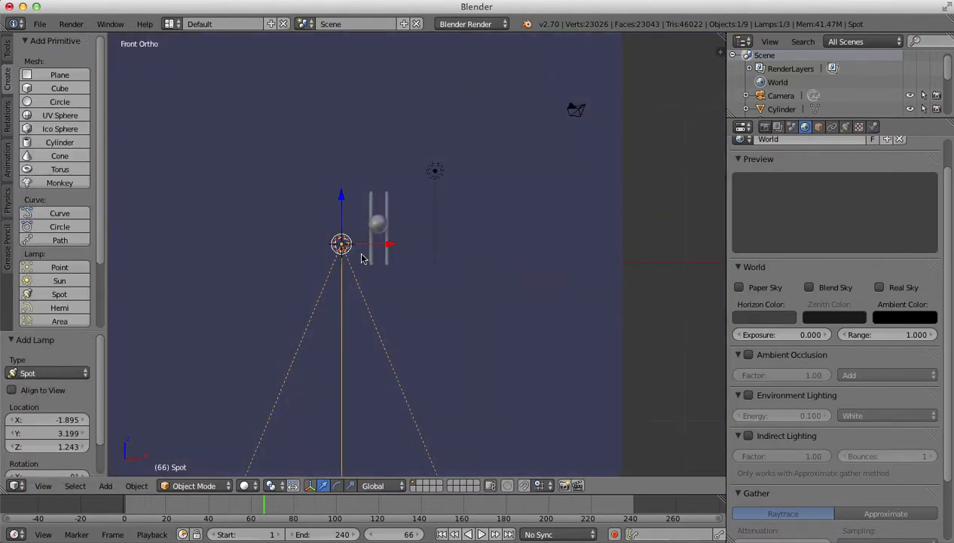
{"action": "key", "text": "g"}
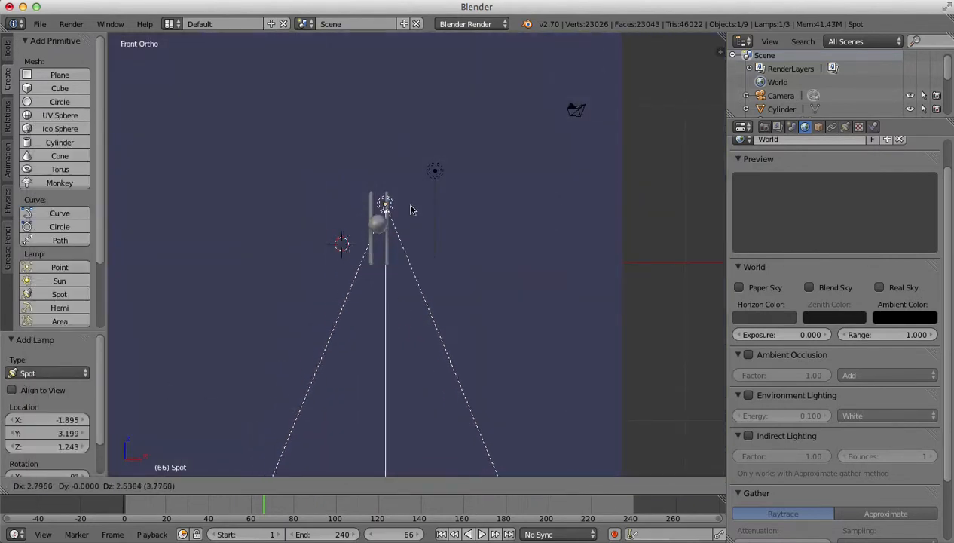
{"action": "left_click", "coordinate": [453, 184]}
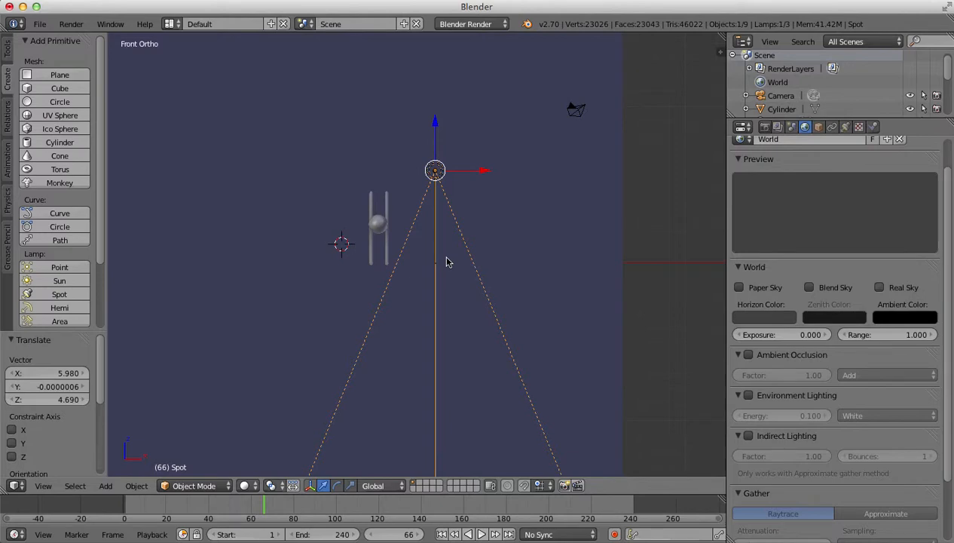
Return to the camera view and rotate the spot lamp about 46.8° around the global Y axis, aiming it toward the rails
{"action": "left_click", "coordinate": [43, 486]}
{"action": "left_click", "coordinate": [57, 432]}
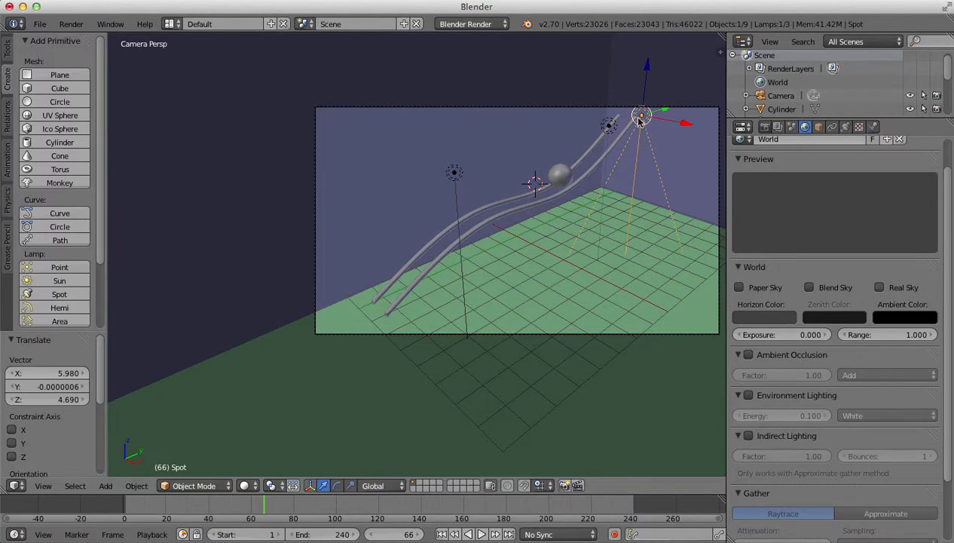
{"action": "key", "text": "r"}
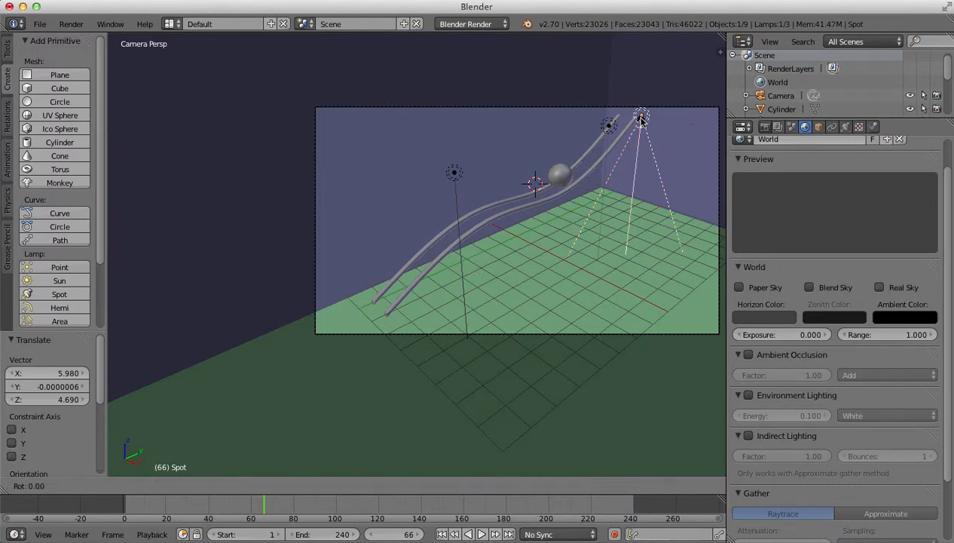
{"action": "key", "text": "y"}
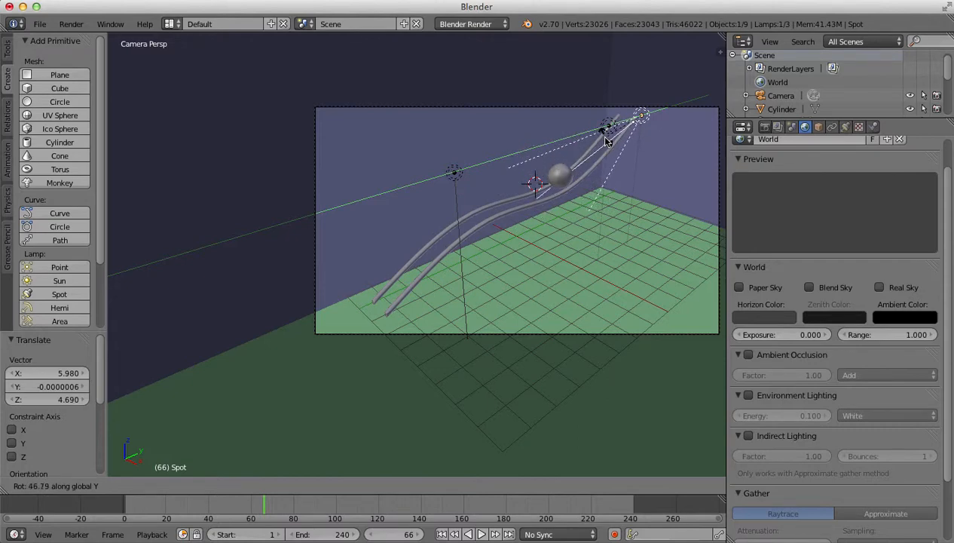
{"action": "left_click", "coordinate": [605, 141]}
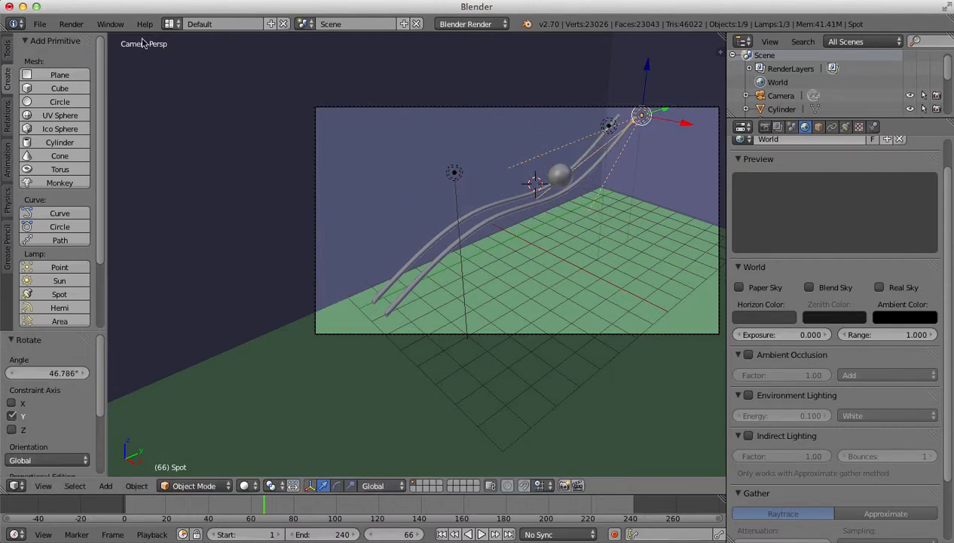
Render the current frame to check the spot lighting, and return to the 3D viewport
{"action": "left_click", "coordinate": [71, 24]}
{"action": "left_click", "coordinate": [76, 37]}
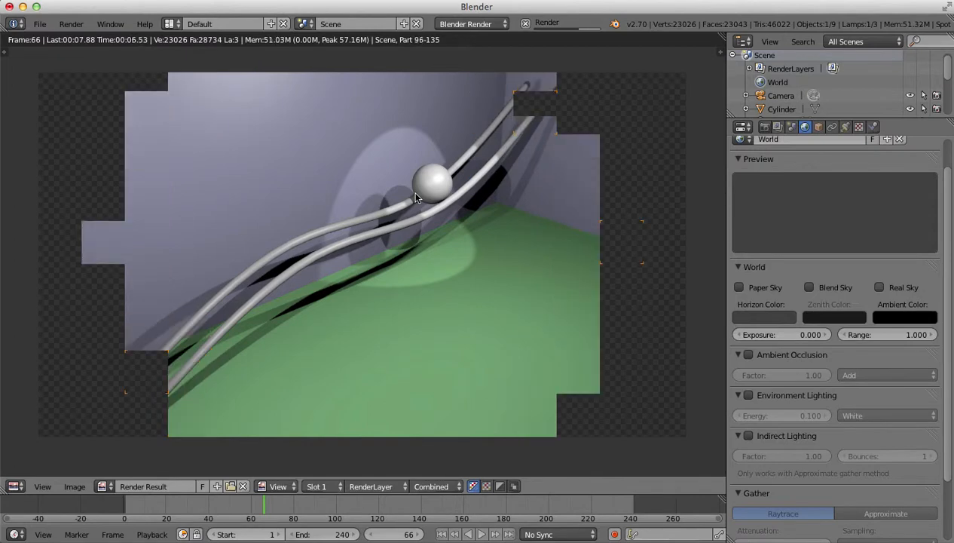
{"action": "key", "text": "Escape"}
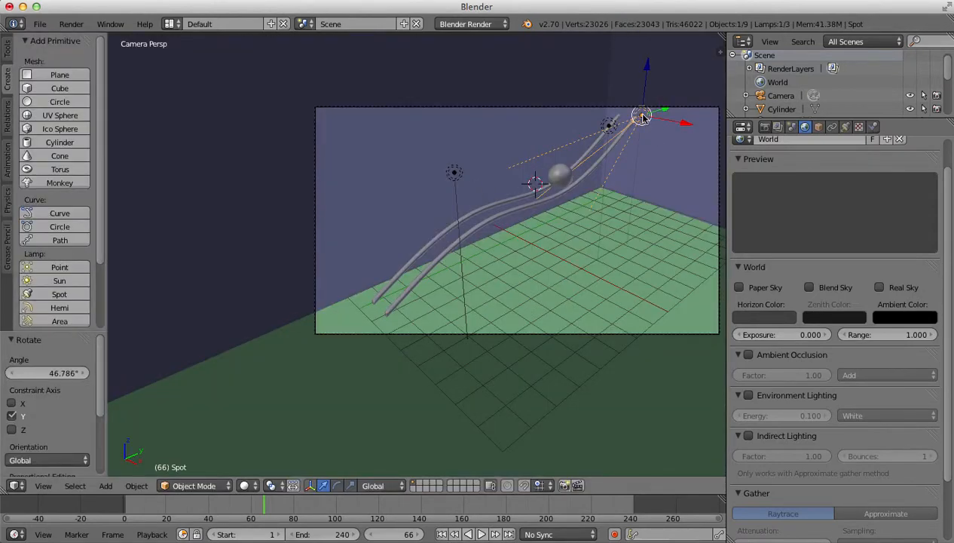
Duplicate the spot lamp three times in a row along global Y, offsetting successive copies by about -3.8, -2.4 and -2.0 units
{"action": "key", "text": "shift+d"}
{"action": "key", "text": "y"}
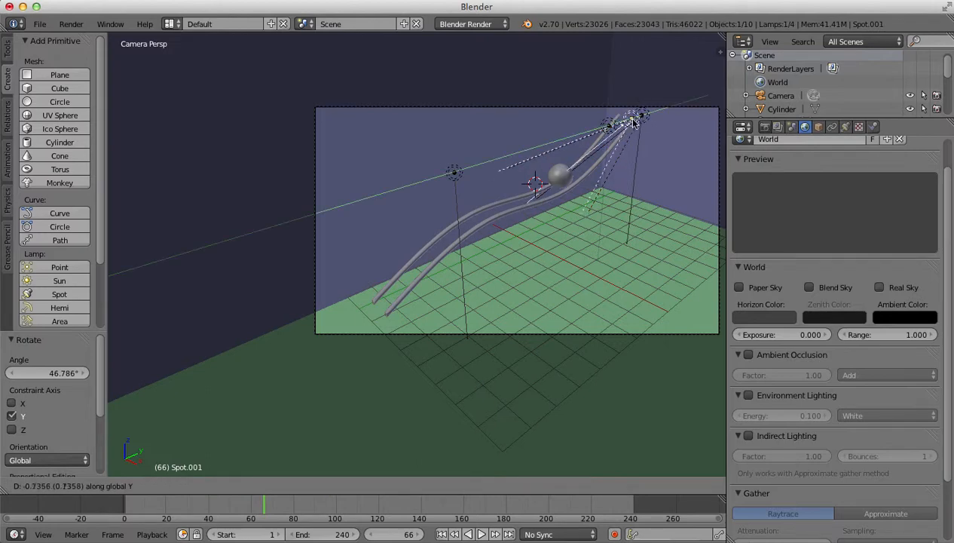
{"action": "left_click", "coordinate": [583, 138]}
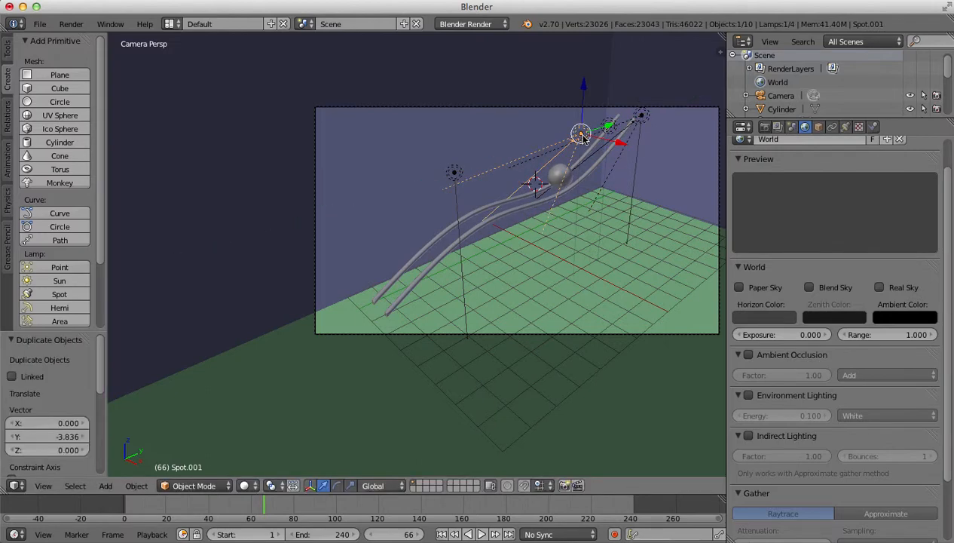
{"action": "key", "text": "shift+d"}
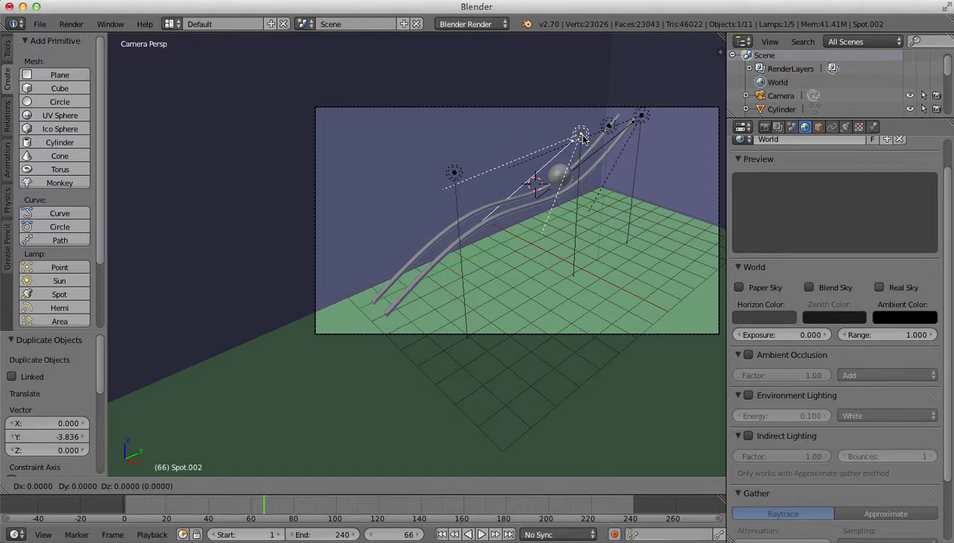
{"action": "key", "text": "y"}
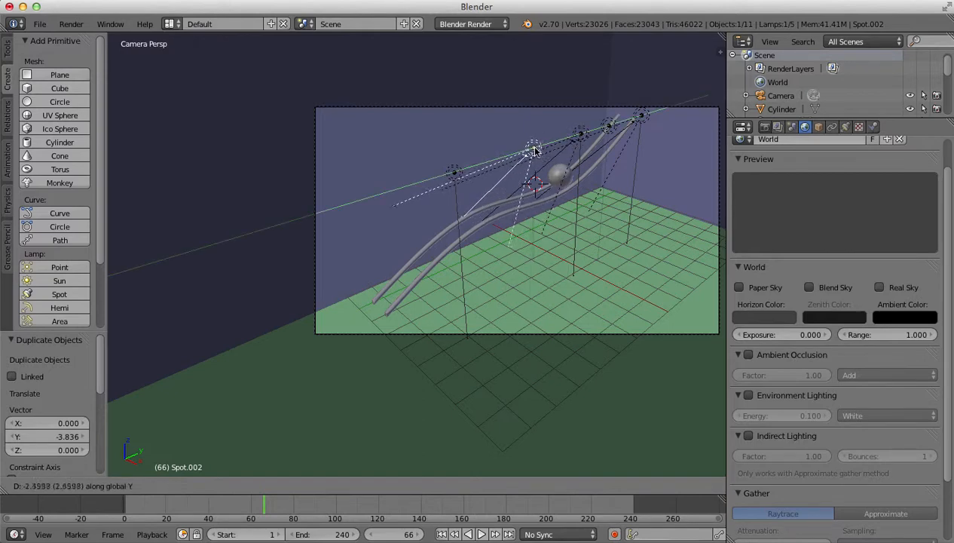
{"action": "left_click", "coordinate": [533, 151]}
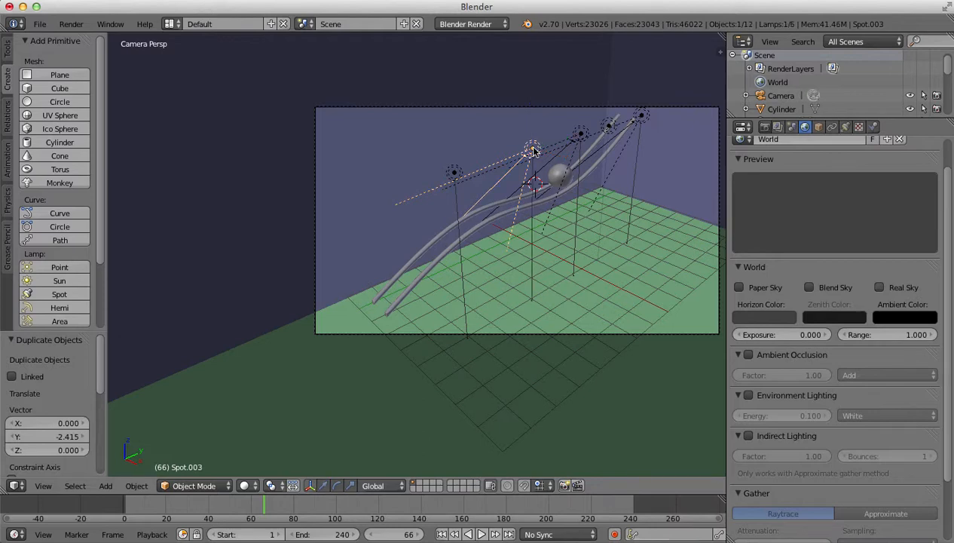
{"action": "key", "text": "shift+d"}
{"action": "key", "text": "y"}
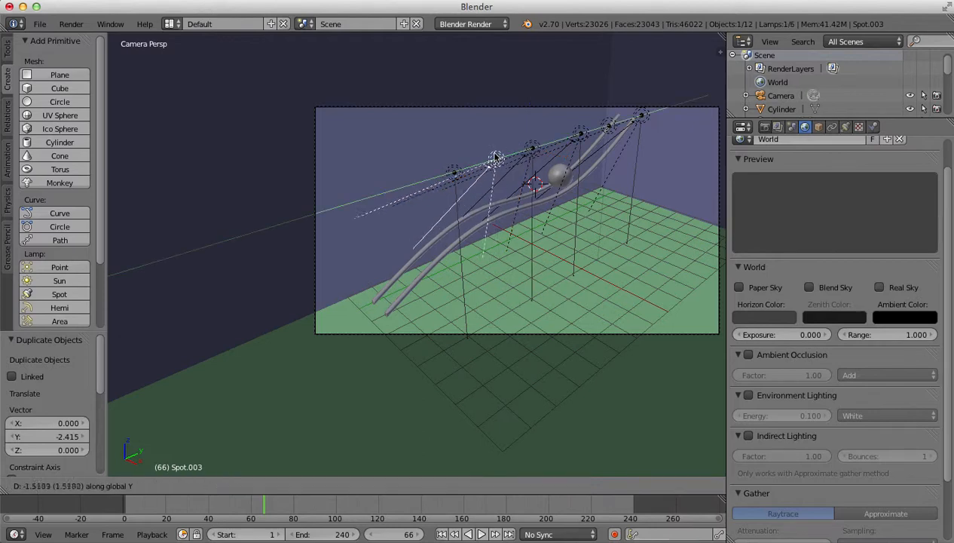
{"action": "left_click", "coordinate": [484, 160]}
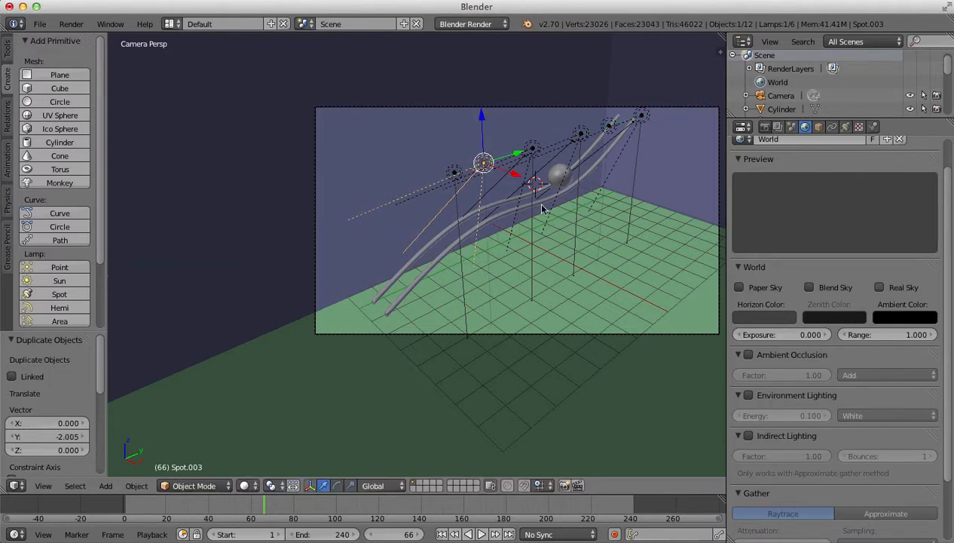
Select the first duplicated spot lamp and rotate it about -11.7° around the global Y axis
{"action": "right_click", "coordinate": [609, 130]}
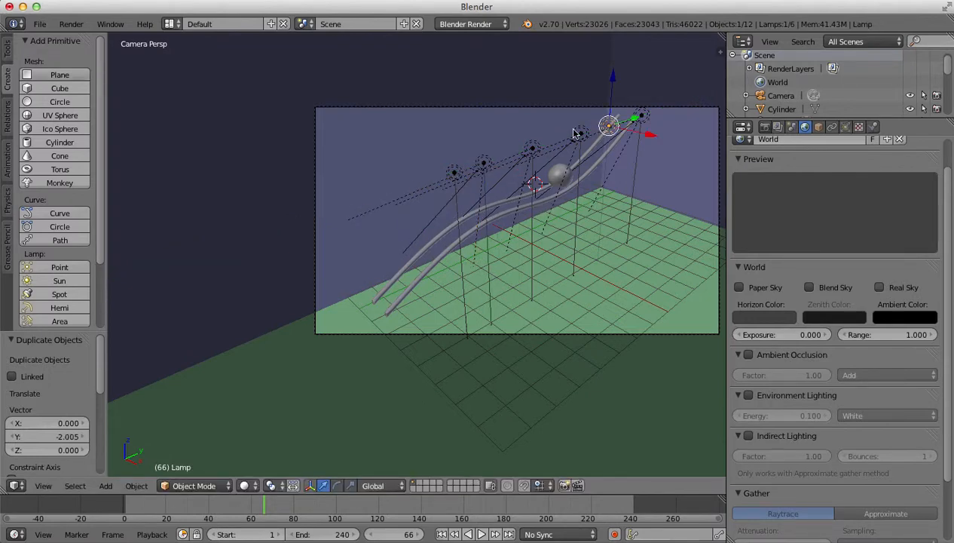
{"action": "right_click", "coordinate": [580, 134]}
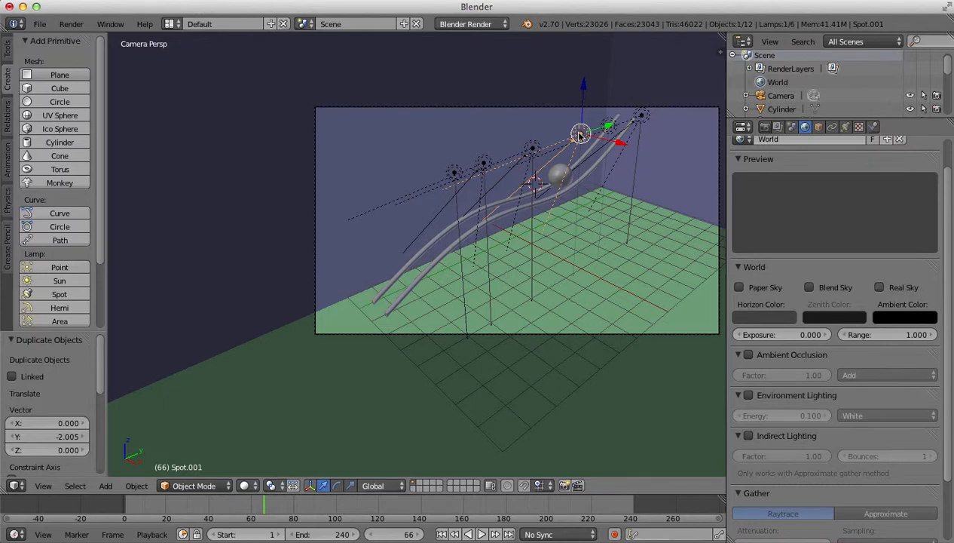
{"action": "key", "text": "r"}
{"action": "key", "text": "y"}
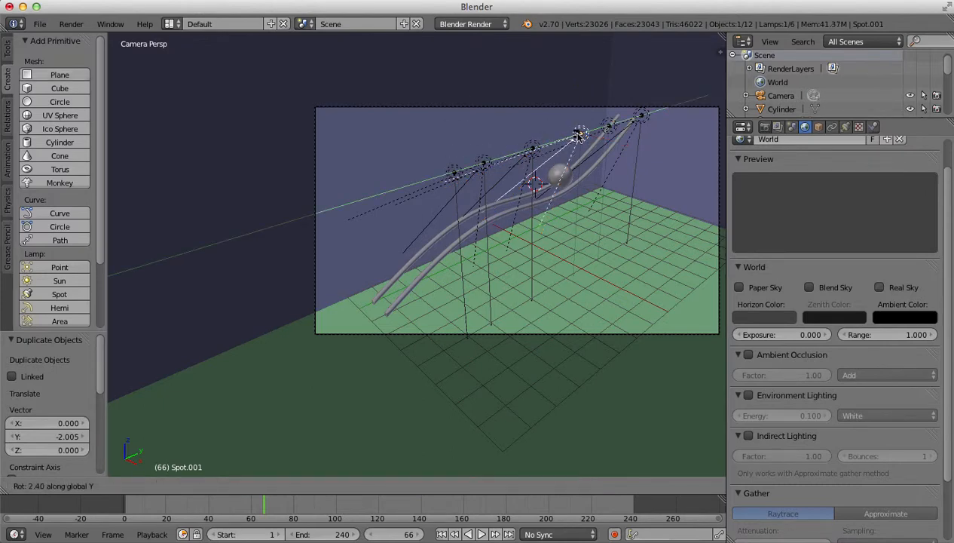
{"action": "left_click", "coordinate": [573, 136]}
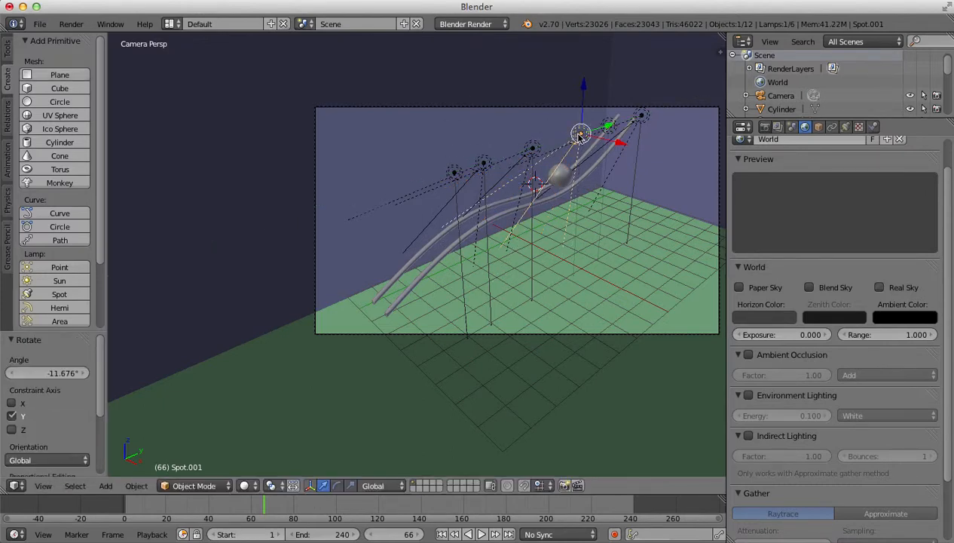
Select the second duplicated spot lamp and rotate it about -17.5° around the global Y axis
{"action": "right_click", "coordinate": [537, 153]}
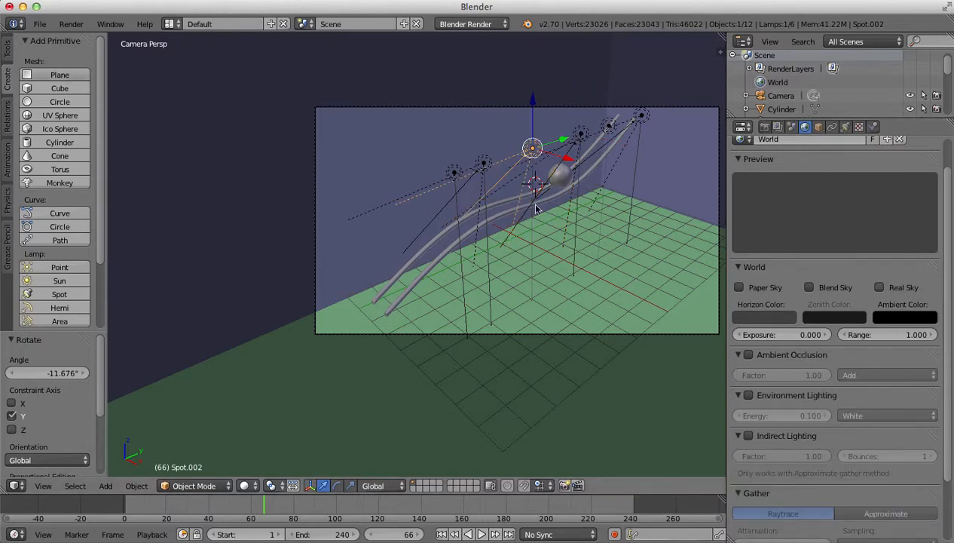
{"action": "key", "text": "r"}
{"action": "key", "text": "y"}
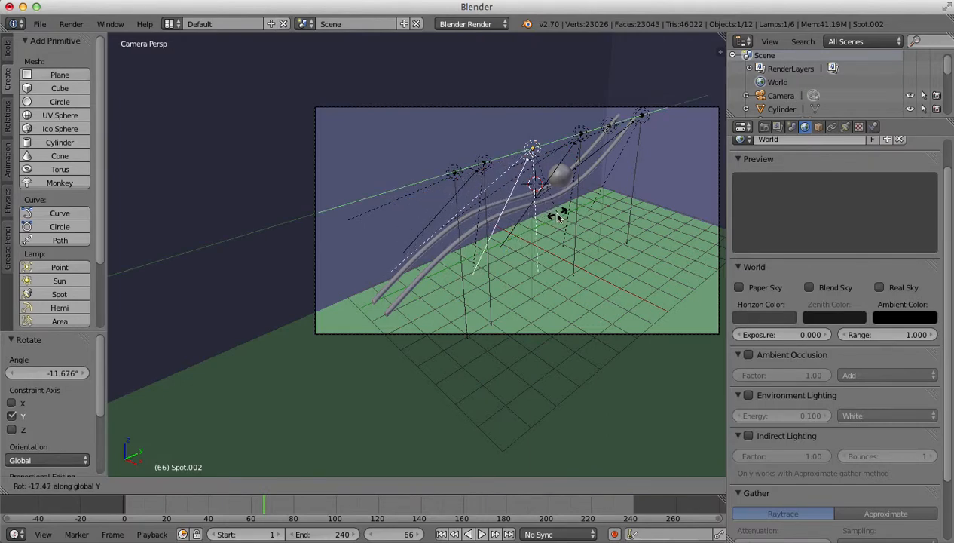
{"action": "left_click", "coordinate": [558, 216]}
Select the third duplicated spot lamp, nearest the lower end of the rails, and rotate it about -24.2° around the global Y axis
{"action": "right_click", "coordinate": [485, 173]}
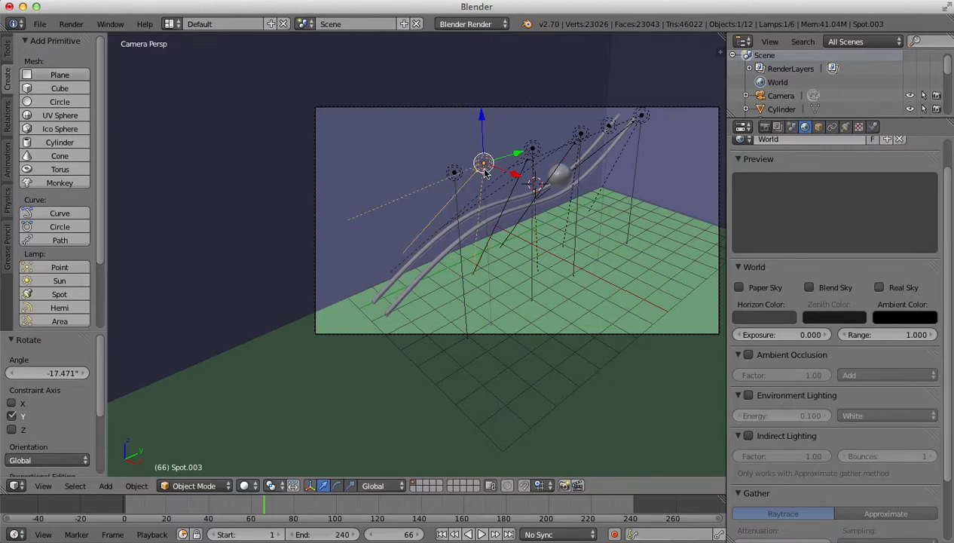
{"action": "key", "text": "r"}
{"action": "key", "text": "y"}
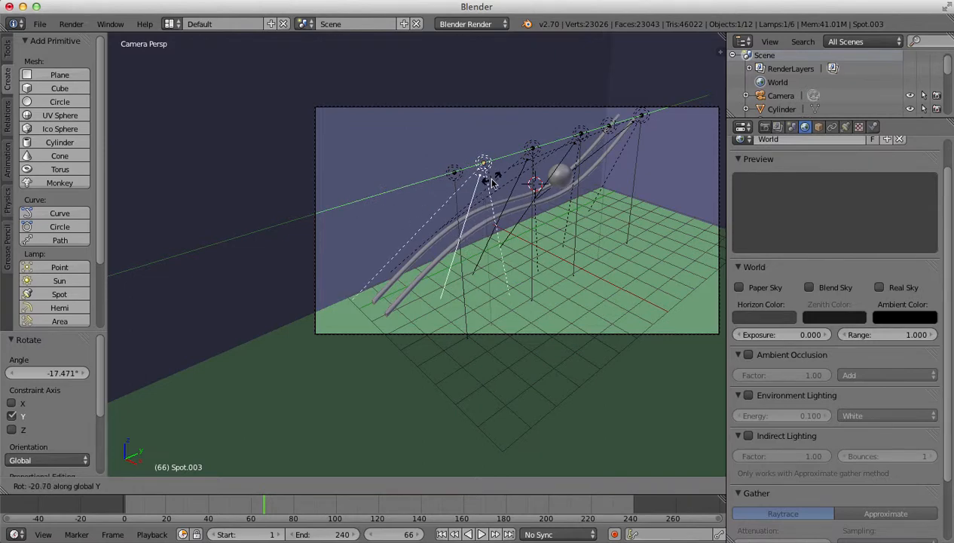
{"action": "key", "text": "Escape"}
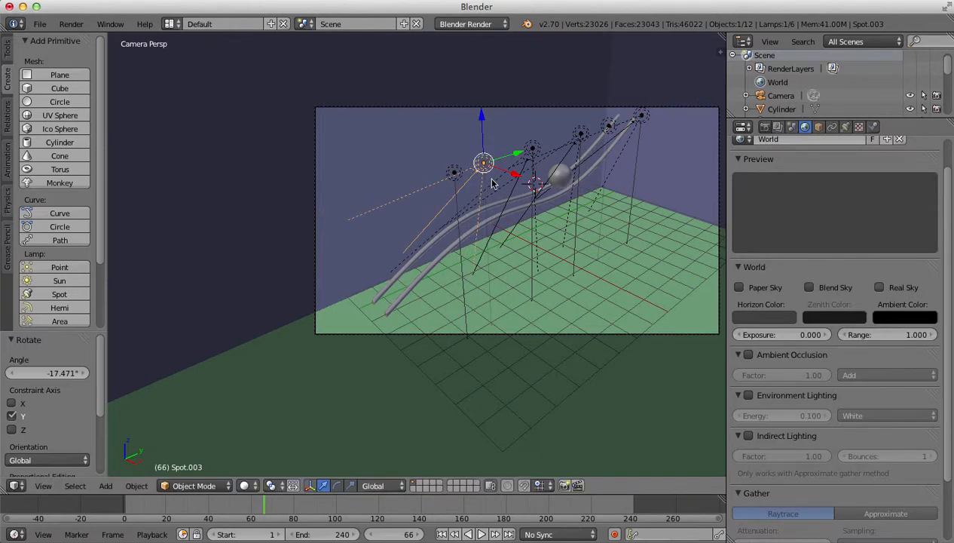
{"action": "key", "text": "r"}
{"action": "key", "text": "y"}
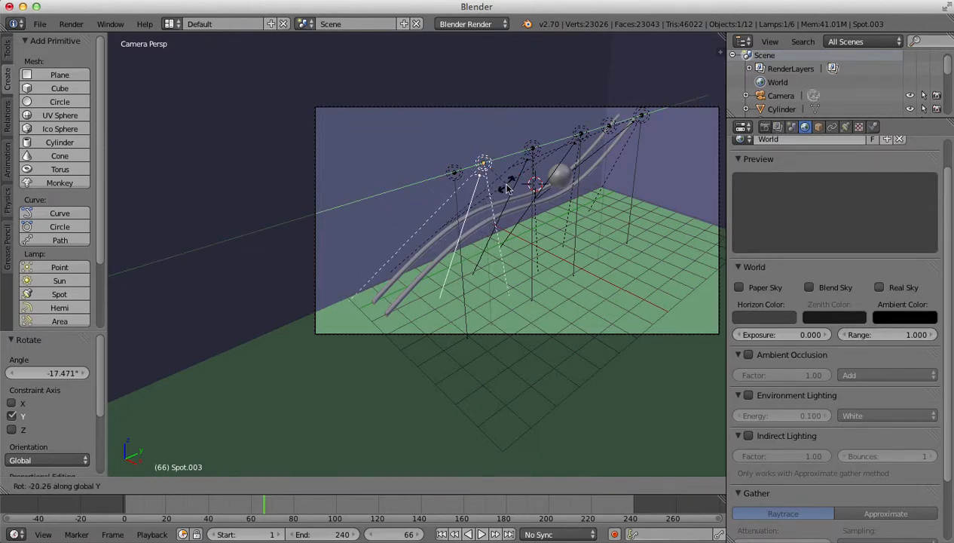
{"action": "left_click", "coordinate": [510, 188]}
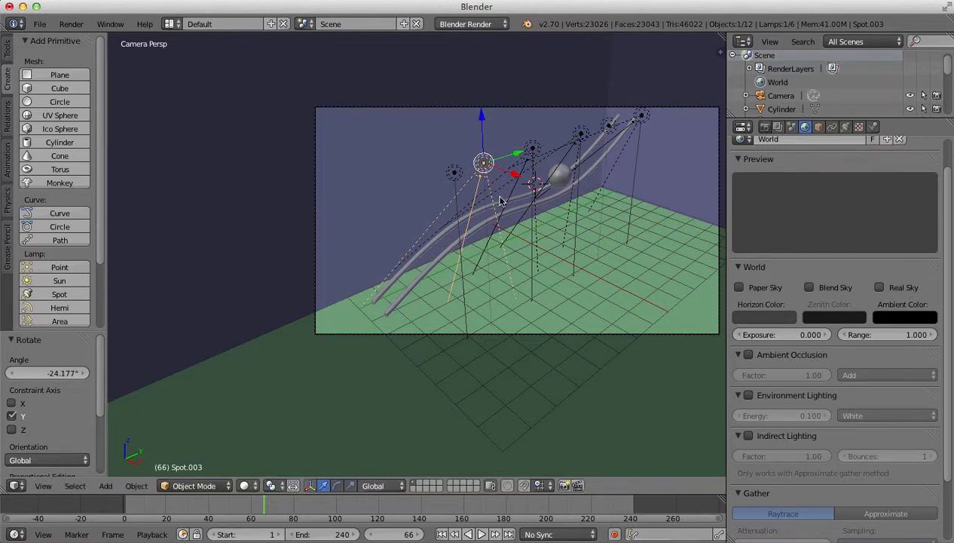
Rotate the third duplicated spot lamp about 52.9° around the global X axis, and render the current frame to check the lighting
{"action": "key", "text": "r"}
{"action": "key", "text": "x"}
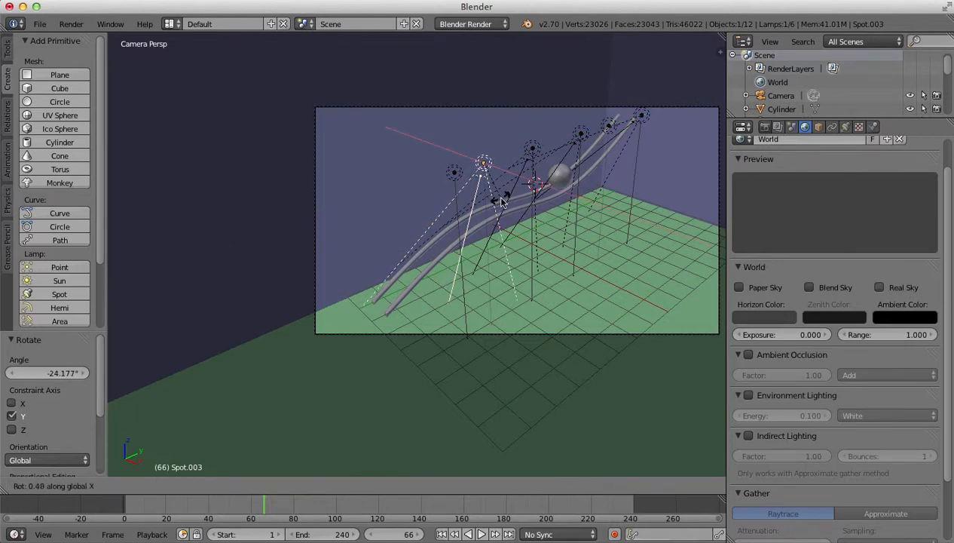
{"action": "left_click", "coordinate": [535, 178]}
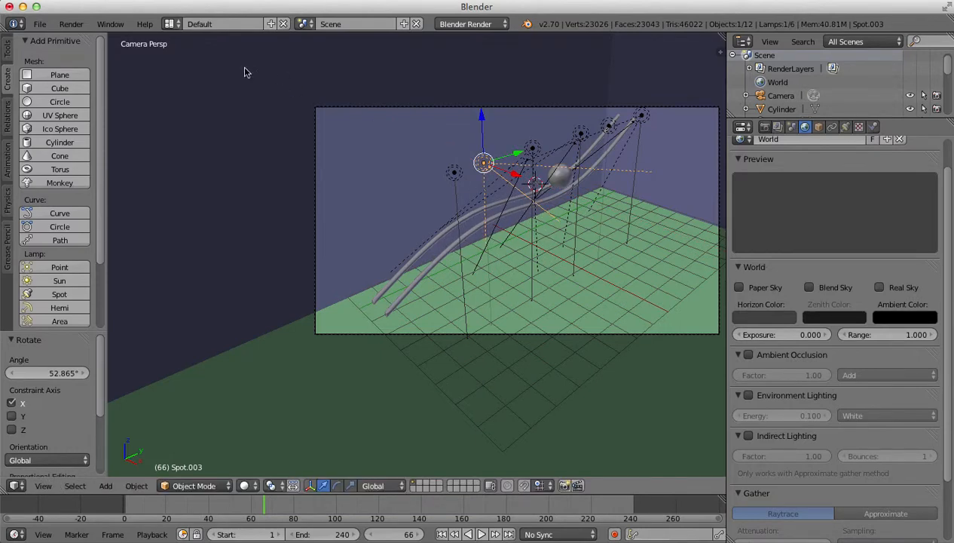
{"action": "left_click", "coordinate": [82, 25]}
{"action": "left_click", "coordinate": [87, 36]}
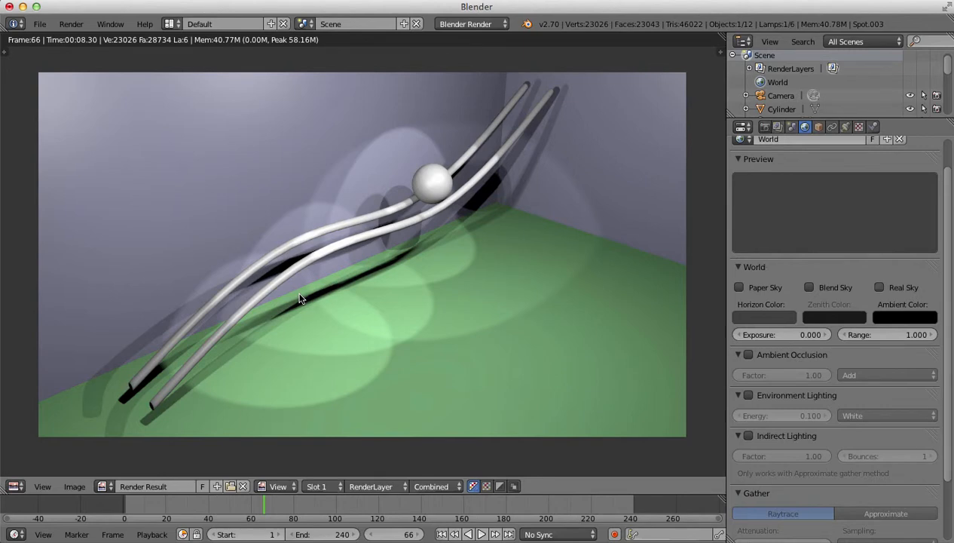
Close the render, duplicate the point lamp, and offset the copy about -0.2 in X, -0.95 in Y and -1.0 in Z
{"action": "key", "text": "Escape"}
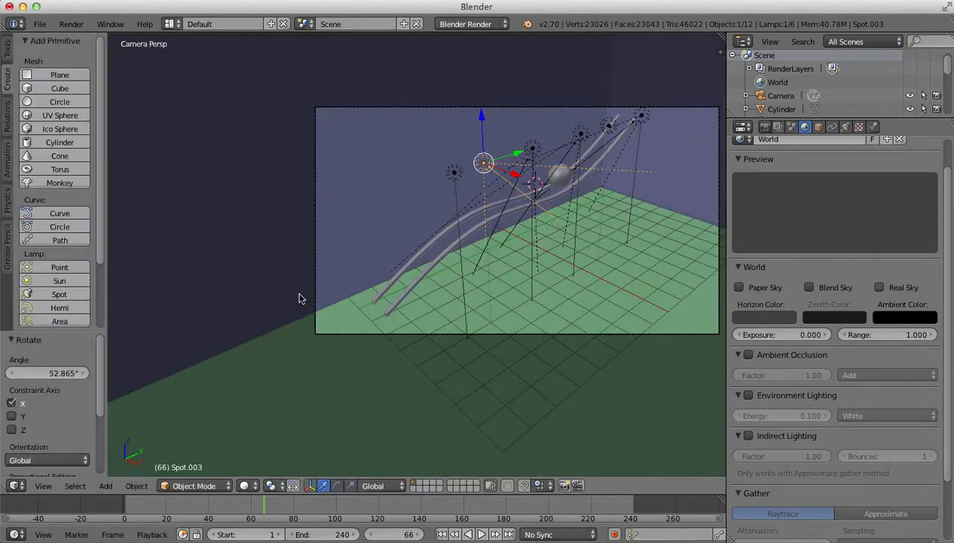
{"action": "right_click", "coordinate": [453, 173]}
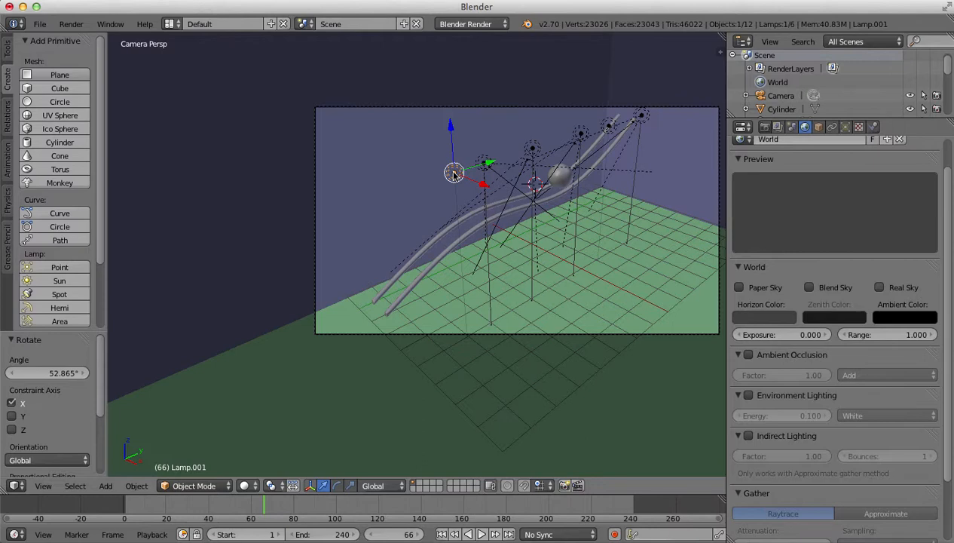
{"action": "key", "text": "shift+d"}
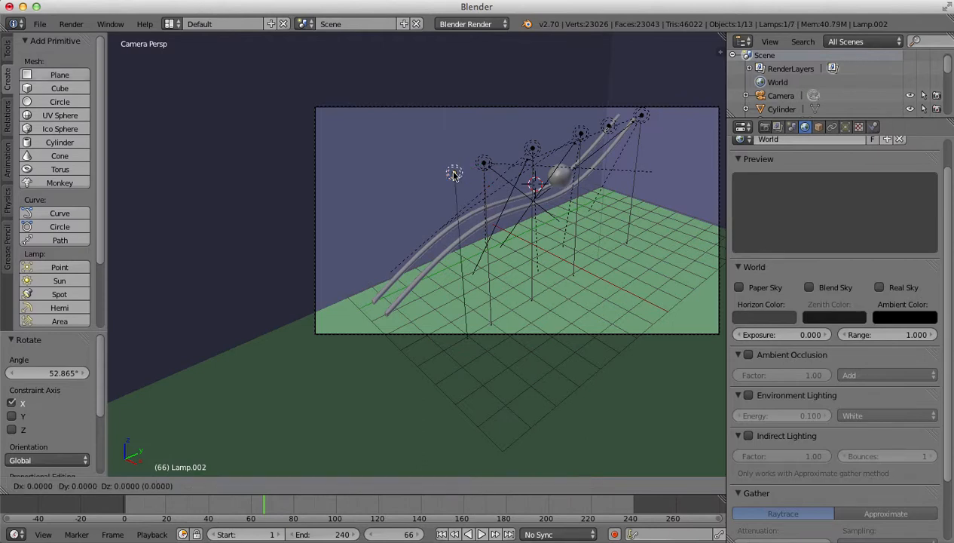
{"action": "left_click", "coordinate": [424, 214]}
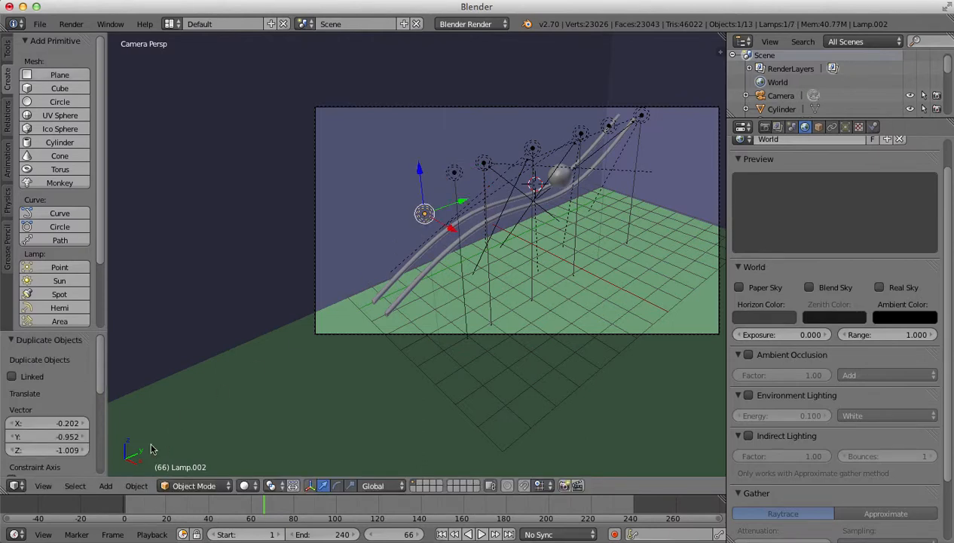
In the front view, move the duplicated point lamp about -5.4 in X and -3.1 in Z, to the wall side of the rails
{"action": "left_click", "coordinate": [43, 486]}
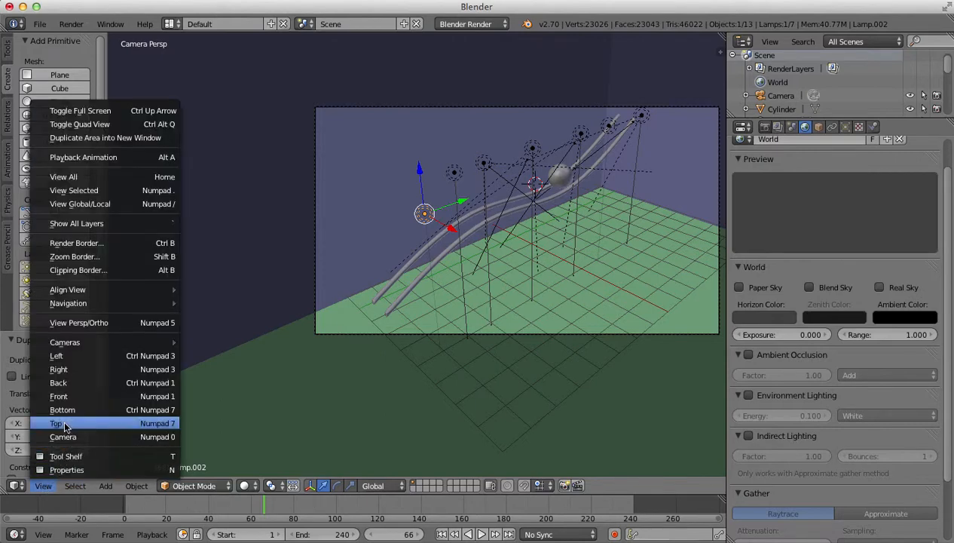
{"action": "left_click", "coordinate": [59, 396]}
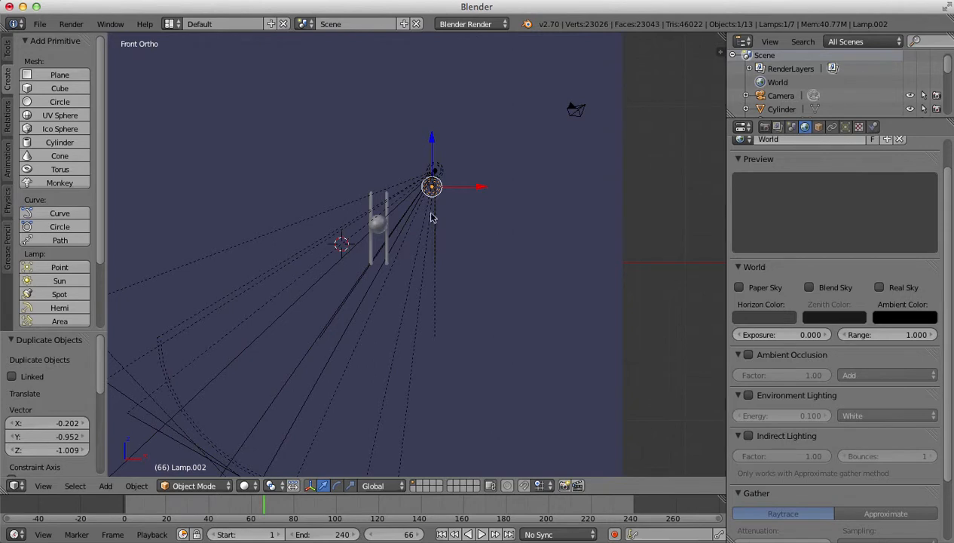
{"action": "key", "text": "g"}
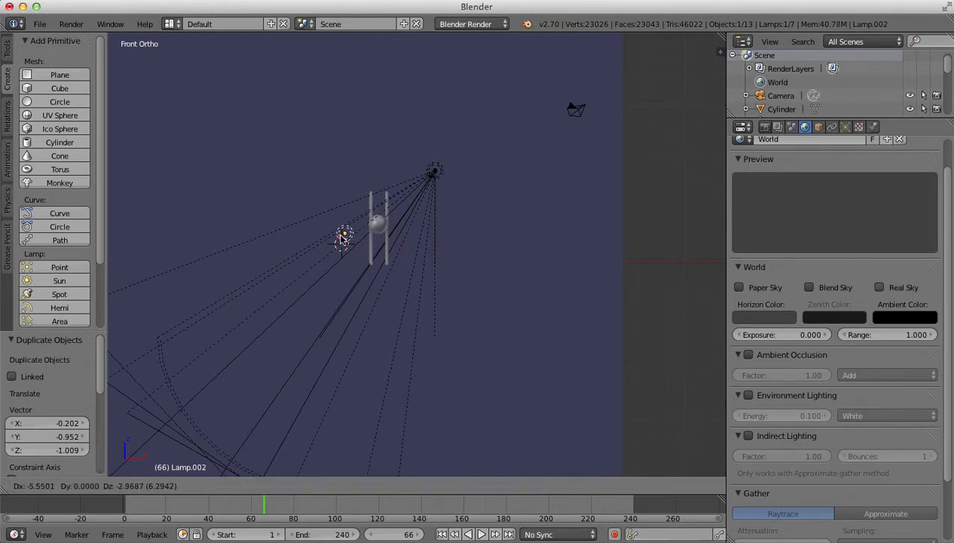
{"action": "left_click", "coordinate": [347, 238]}
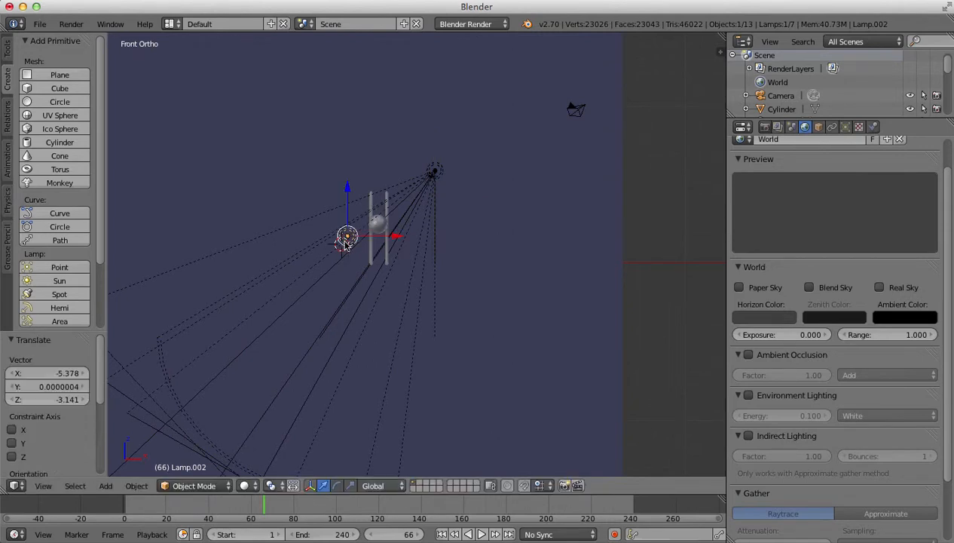
In the right view, move the duplicated point lamp about 7.4 along Y, near the middle of the rails
{"action": "left_click", "coordinate": [41, 484]}
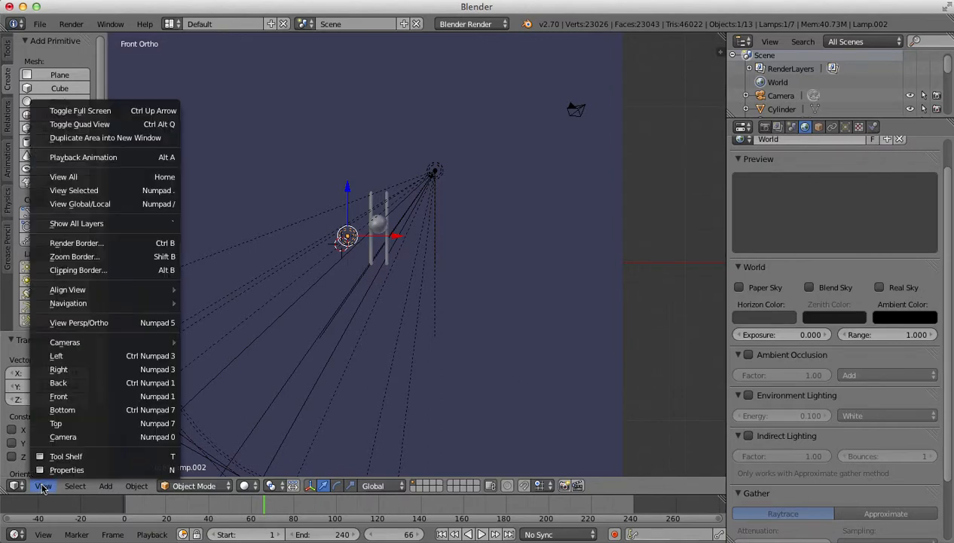
{"action": "left_click", "coordinate": [61, 370]}
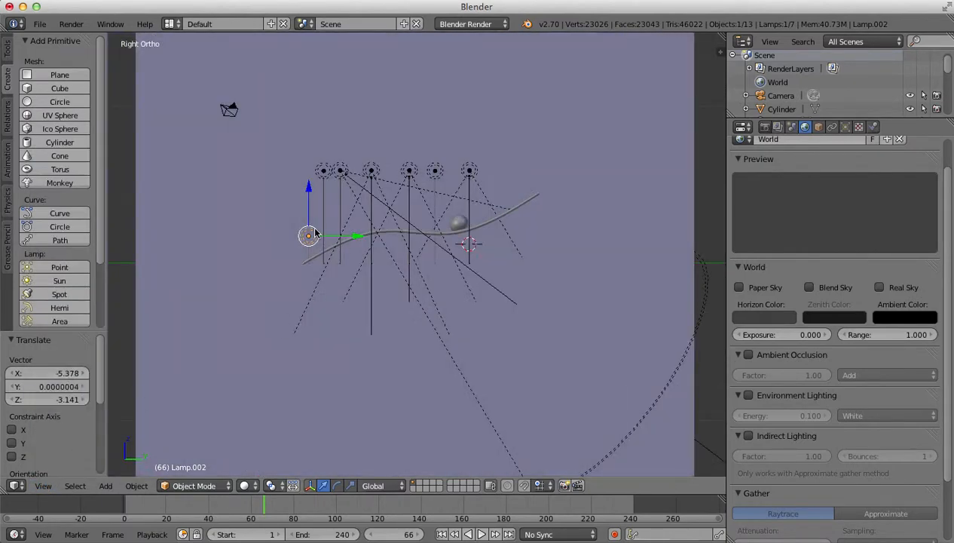
{"action": "key", "text": "g"}
{"action": "left_click", "coordinate": [431, 235]}
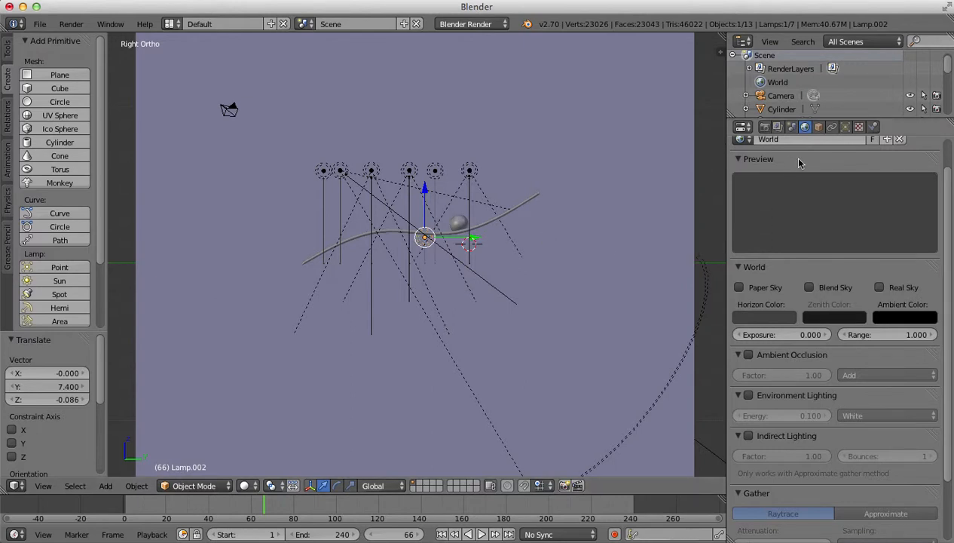
Set the duplicated point lamp's energy to 0.2 and render the current frame
{"action": "left_click", "coordinate": [846, 128]}
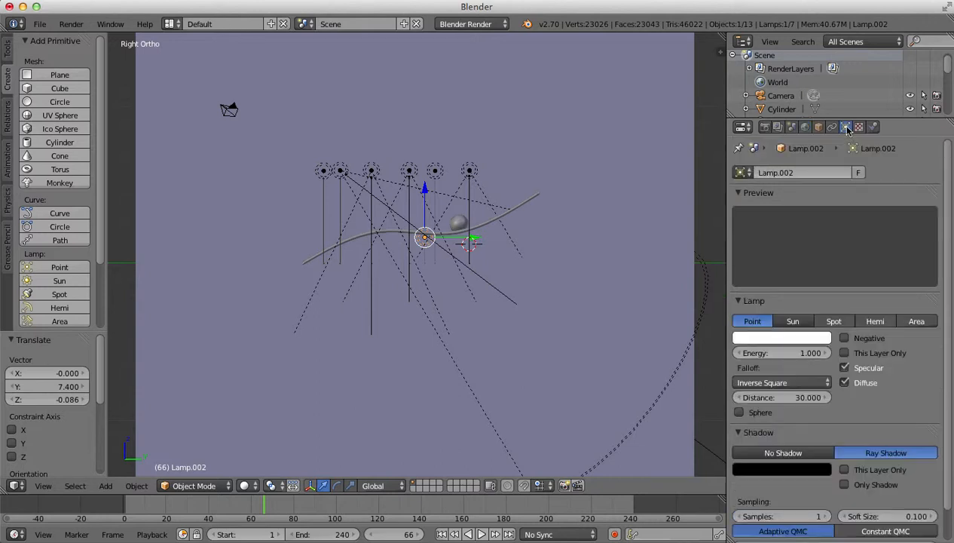
{"action": "left_click", "coordinate": [811, 352]}
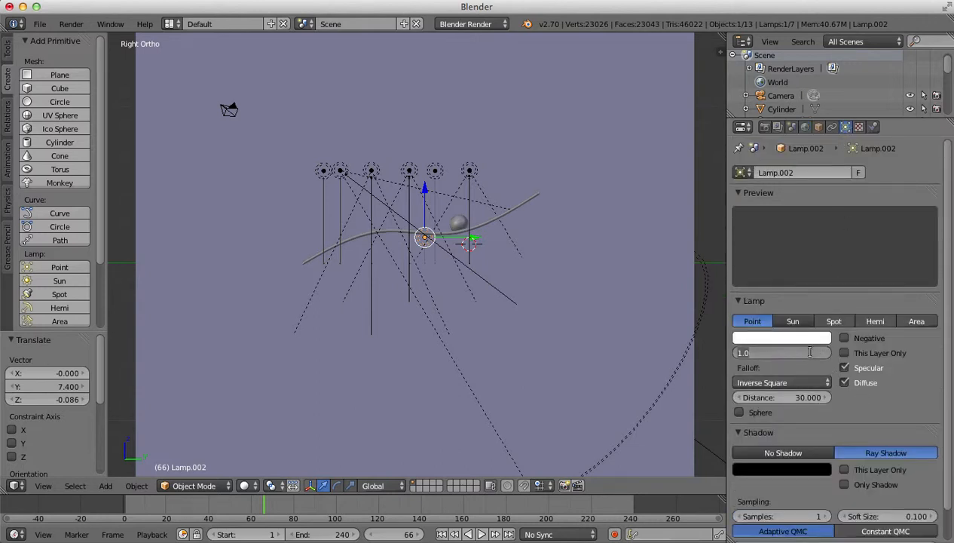
{"action": "type", "text": "0.2"}
{"action": "key", "text": "Return"}
{"action": "left_click", "coordinate": [71, 24]}
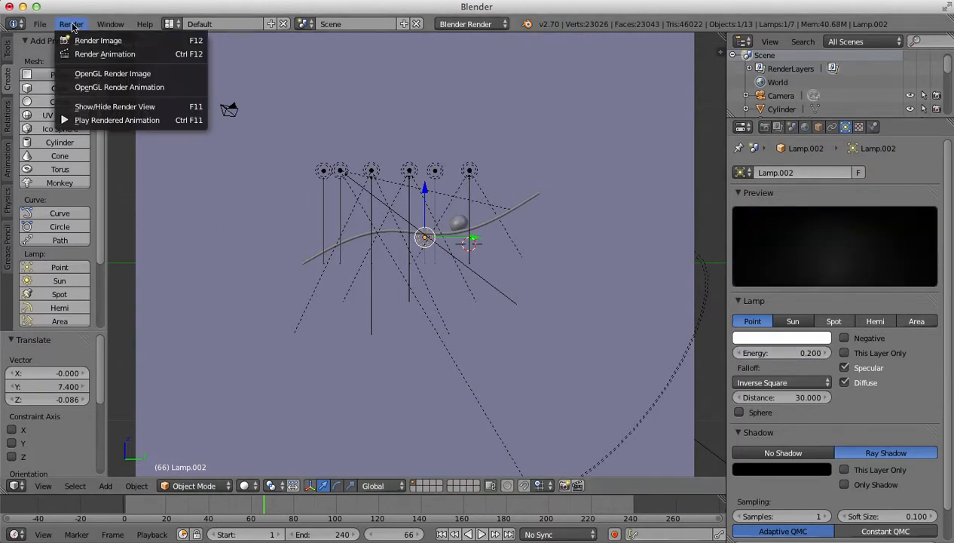
{"action": "left_click", "coordinate": [85, 38]}
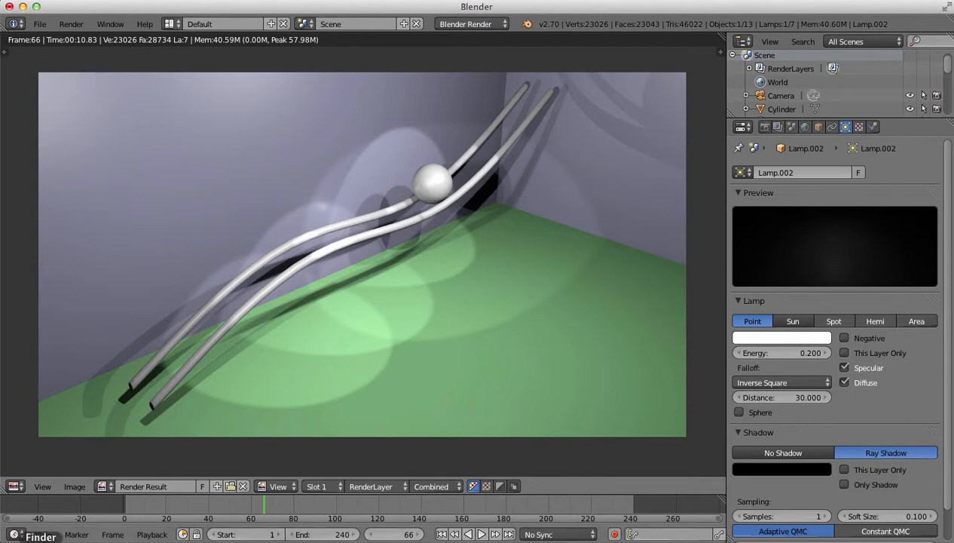
Return to the 3D view, select the rails, and add a new material with a light red specular color
{"action": "left_click", "coordinate": [16, 486]}
{"action": "left_click", "coordinate": [38, 470]}
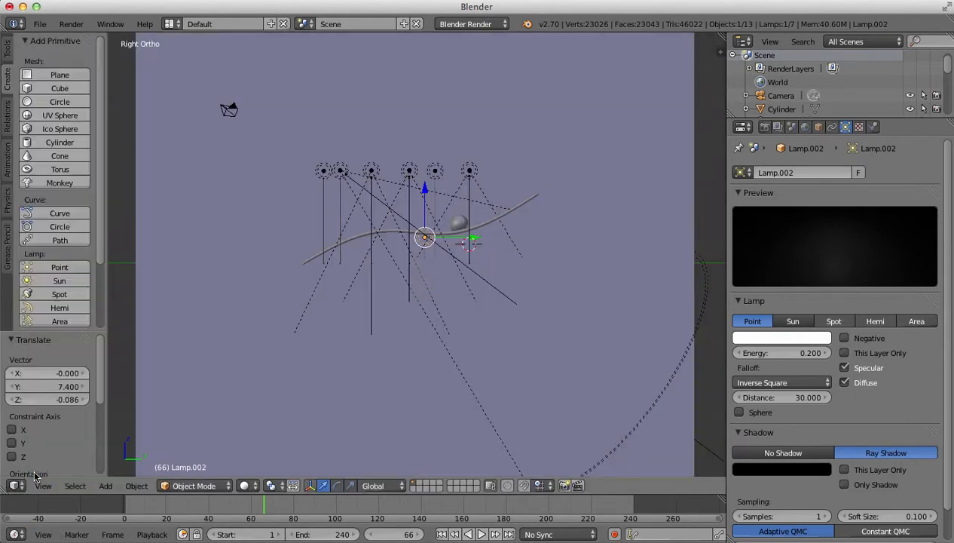
{"action": "key", "text": "z"}
{"action": "middle_click_drag", "start_coordinate": [360, 310], "coordinate": [481, 341]}
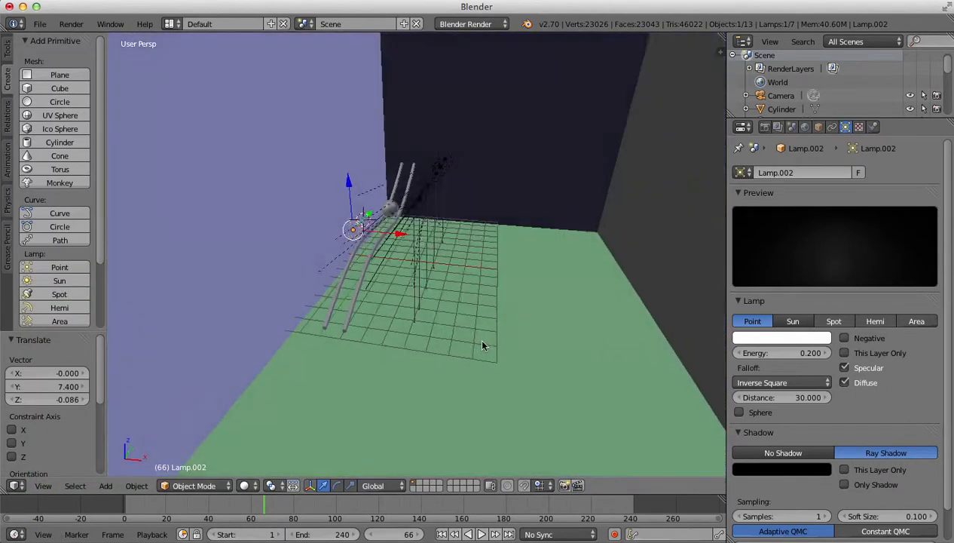
{"action": "scroll", "coordinate": [435, 330], "scroll_direction": "down", "scroll_amount": 4}
{"action": "scroll", "coordinate": [436, 331], "scroll_direction": "up", "scroll_amount": 7}
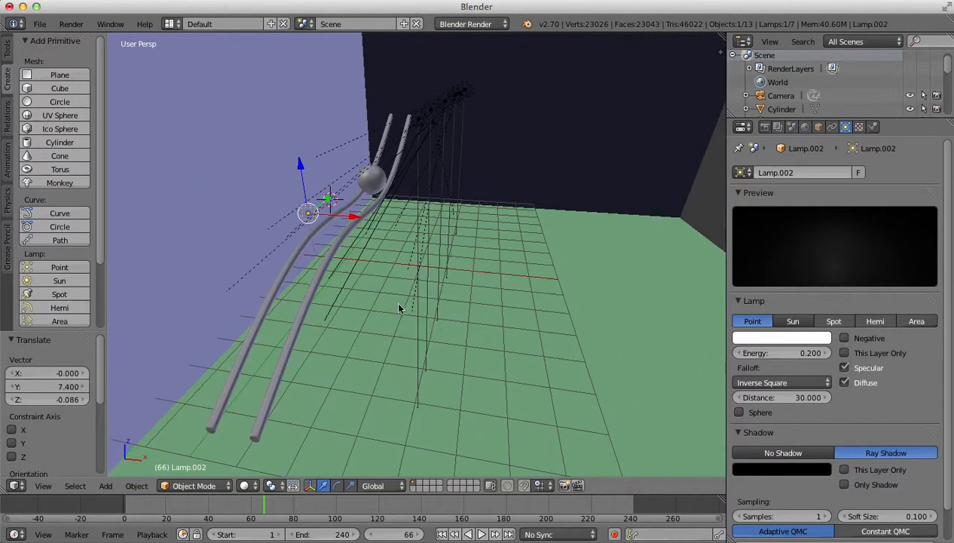
{"action": "right_click", "coordinate": [324, 273]}
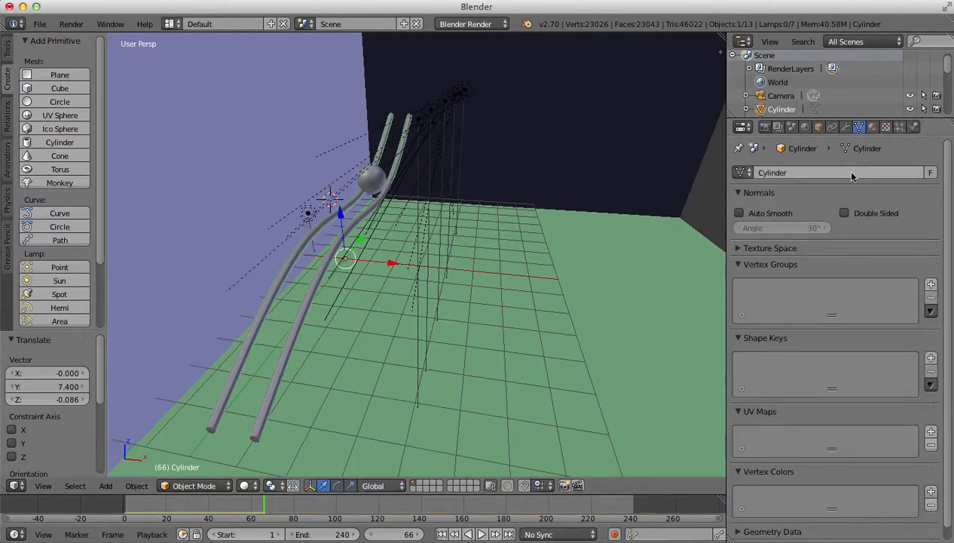
{"action": "left_click", "coordinate": [872, 127]}
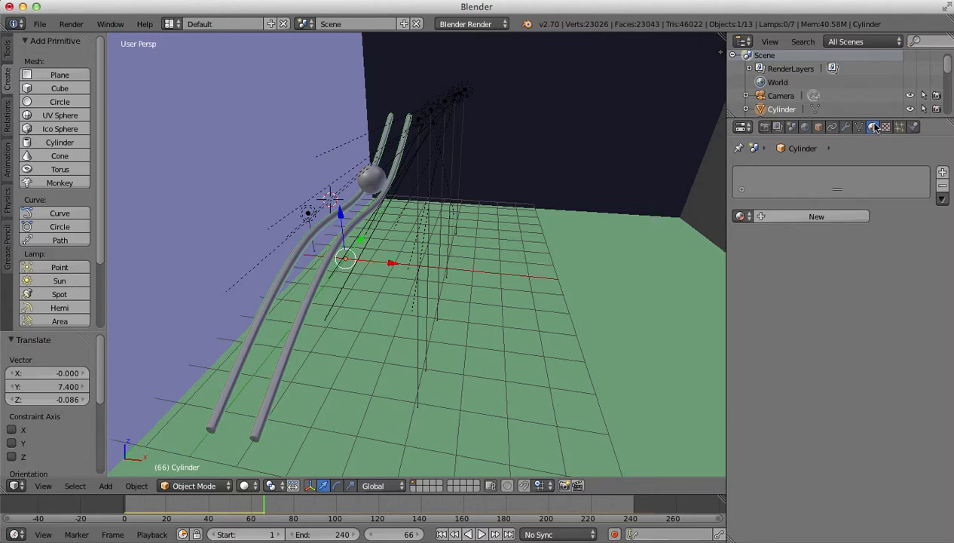
{"action": "left_click", "coordinate": [753, 216]}
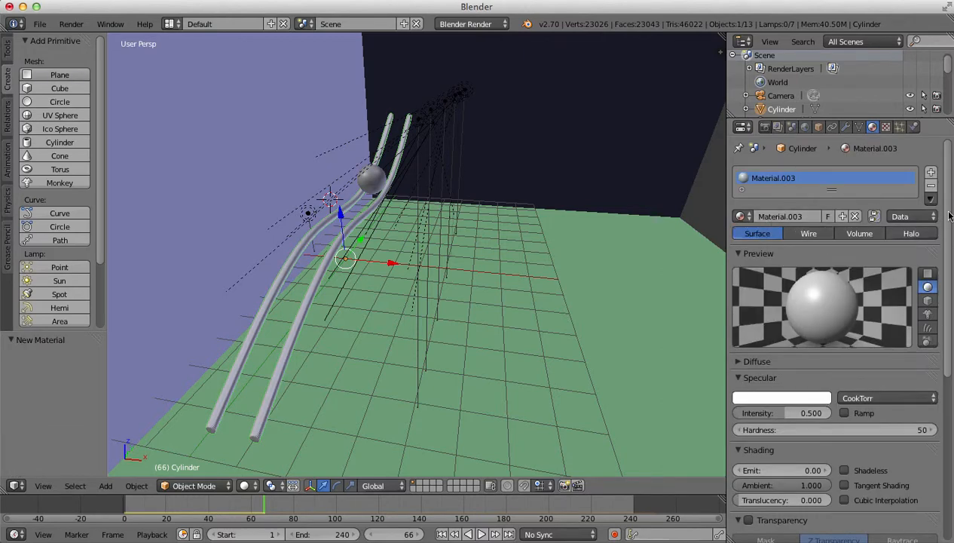
{"action": "left_click", "coordinate": [783, 395]}
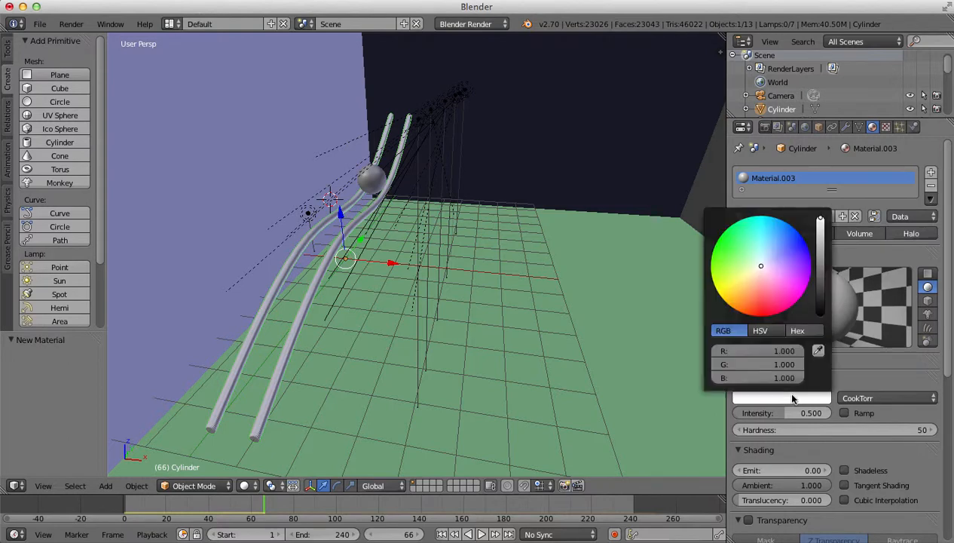
{"action": "left_click", "coordinate": [763, 306]}
Enable Mirror on the rails' material and set its reflectivity to 1
{"action": "scroll", "coordinate": [942, 328], "scroll_direction": "down", "scroll_amount": 7}
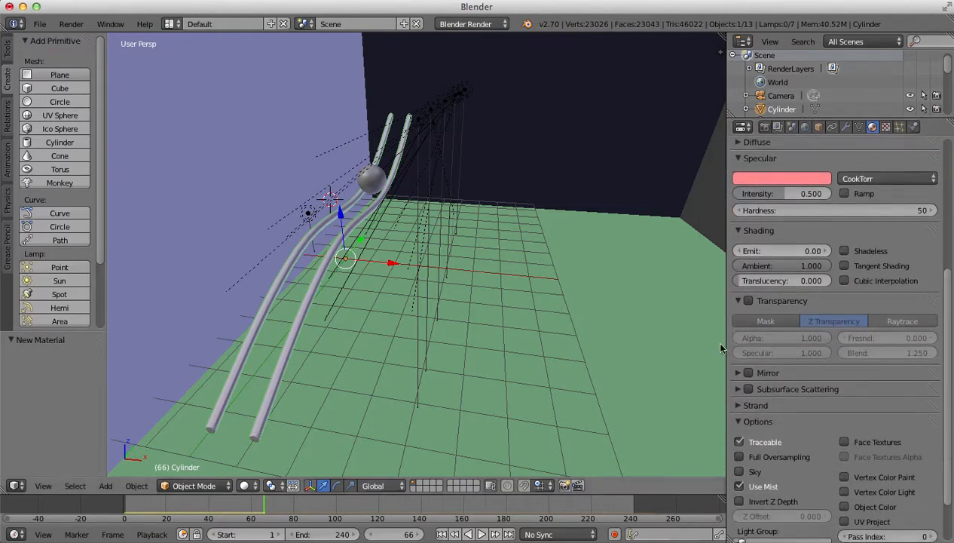
{"action": "left_click", "coordinate": [749, 373]}
{"action": "left_click", "coordinate": [738, 373]}
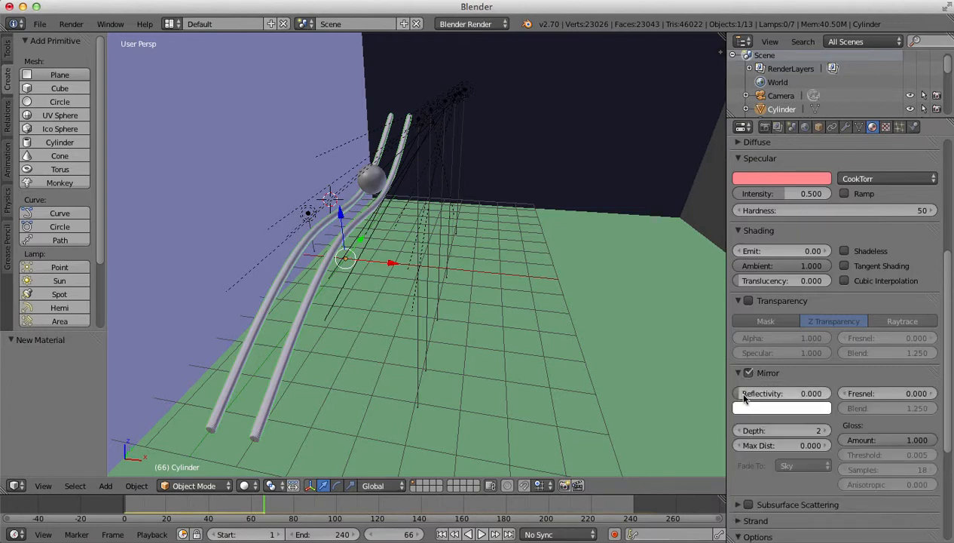
{"action": "left_click", "coordinate": [743, 395]}
{"action": "type", "text": "1"}
{"action": "key", "text": "Return"}
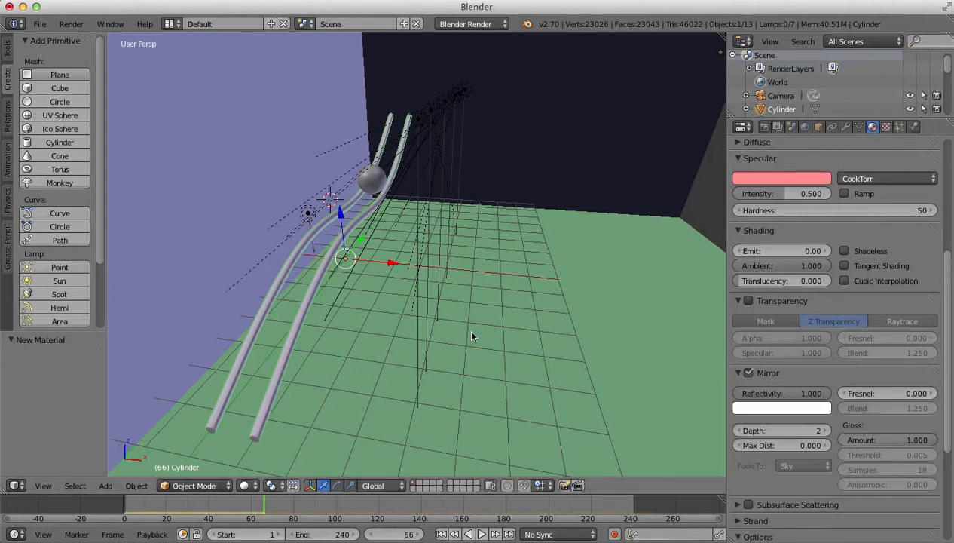
Change the rails' specular color to a saturated blue and expand the material's diffuse settings
{"action": "scroll", "coordinate": [940, 183], "scroll_direction": "up", "scroll_amount": 6}
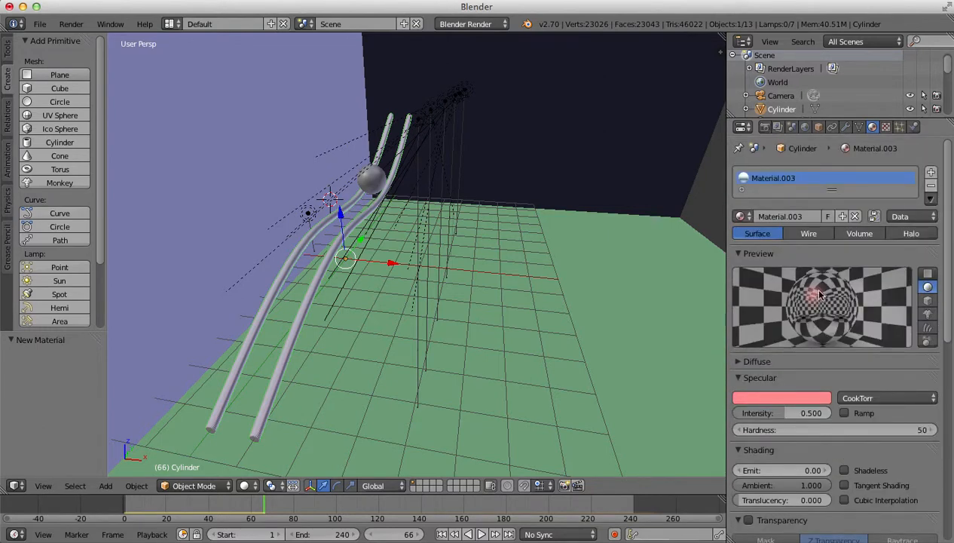
{"action": "left_click", "coordinate": [792, 394]}
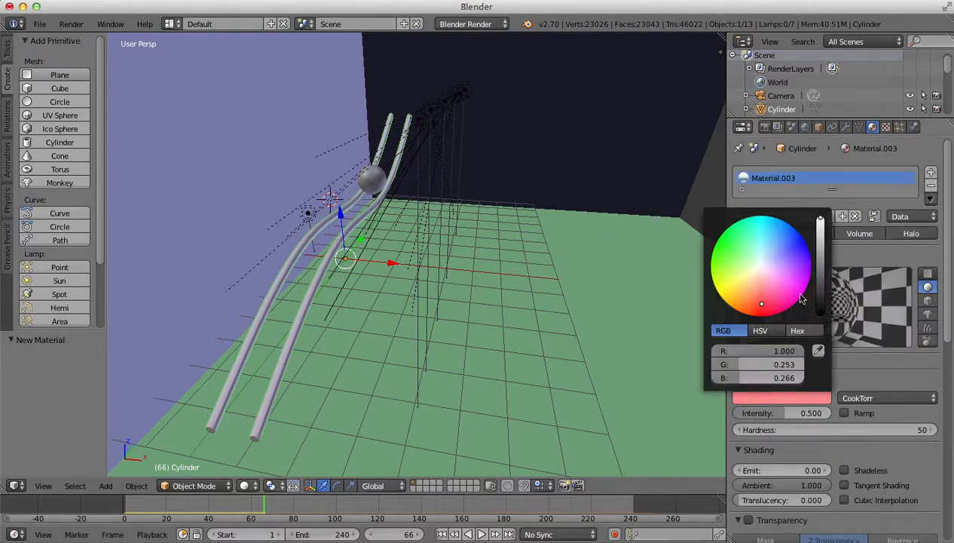
{"action": "left_click", "coordinate": [790, 251]}
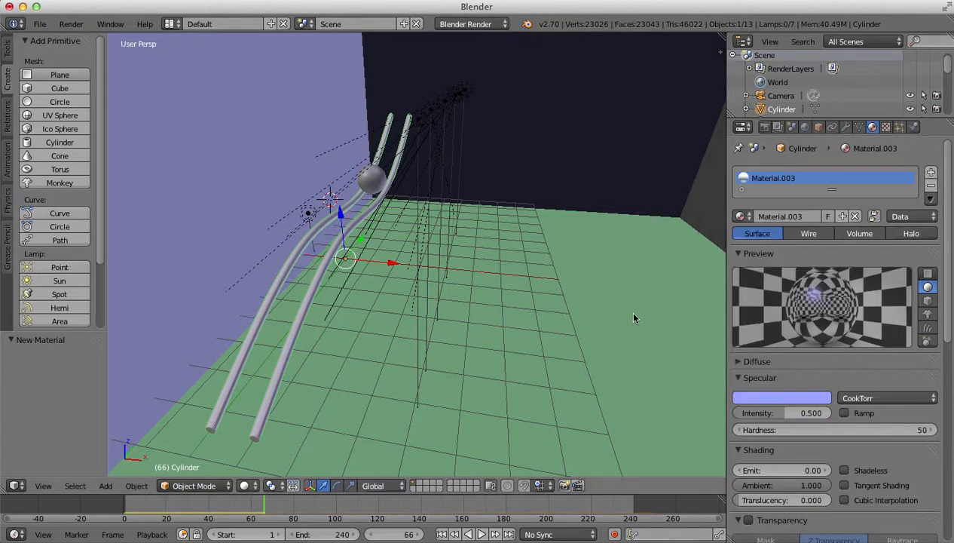
{"action": "left_click", "coordinate": [783, 402]}
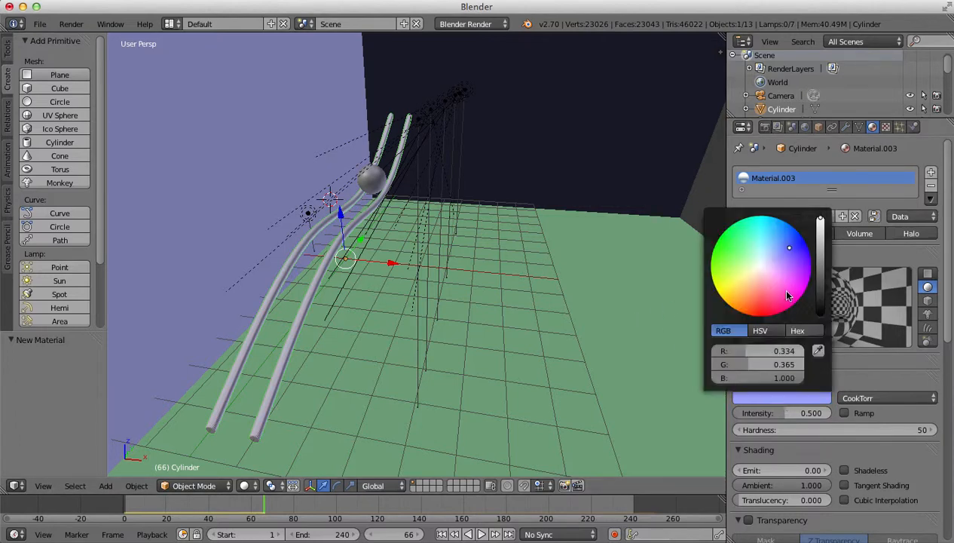
{"action": "left_click", "coordinate": [801, 247]}
{"action": "left_click", "coordinate": [900, 361]}
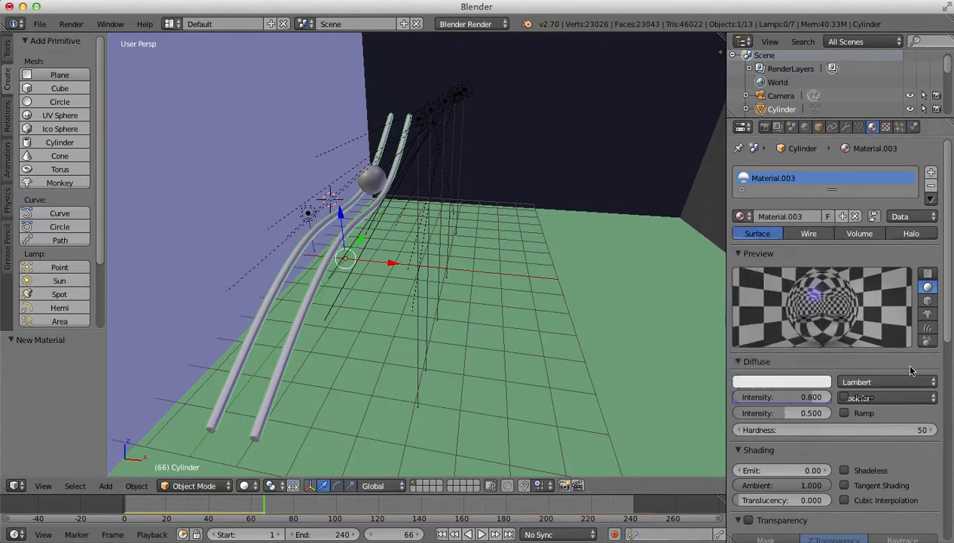
Render the current frame to check the reflective rails, and close the render
{"action": "left_click", "coordinate": [69, 25]}
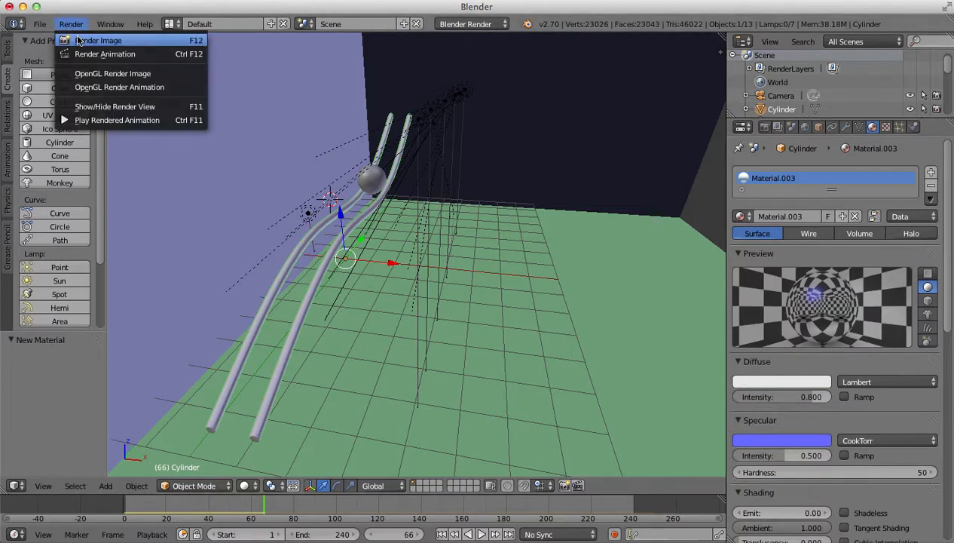
{"action": "left_click", "coordinate": [78, 40]}
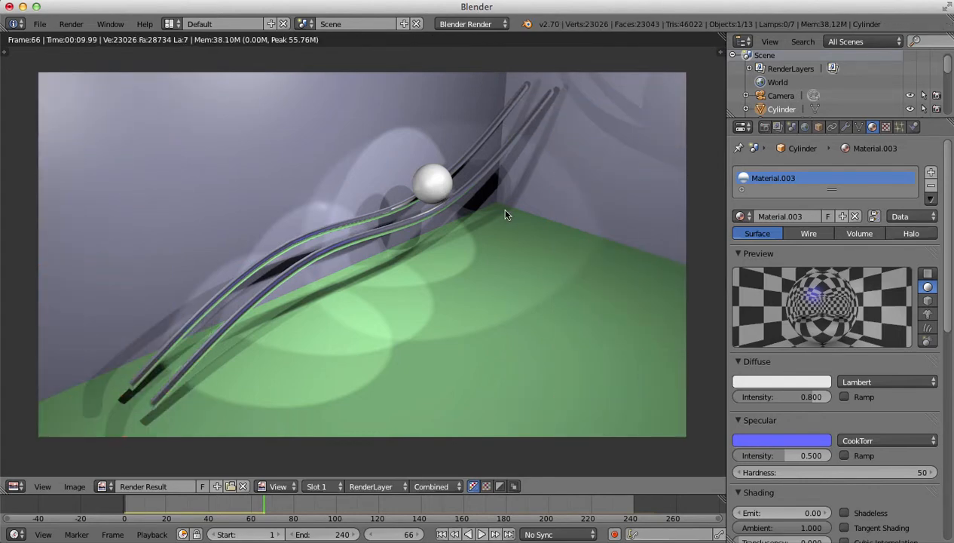
{"action": "key", "text": "Escape"}
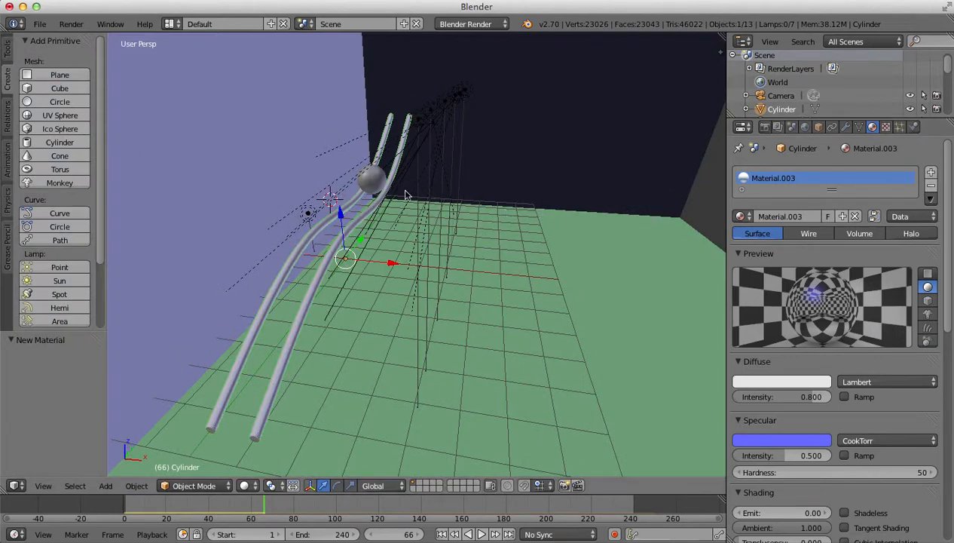
Select the ball on the rails and switch to Fireworks to view the ball2.png image
{"action": "right_click", "coordinate": [374, 181]}
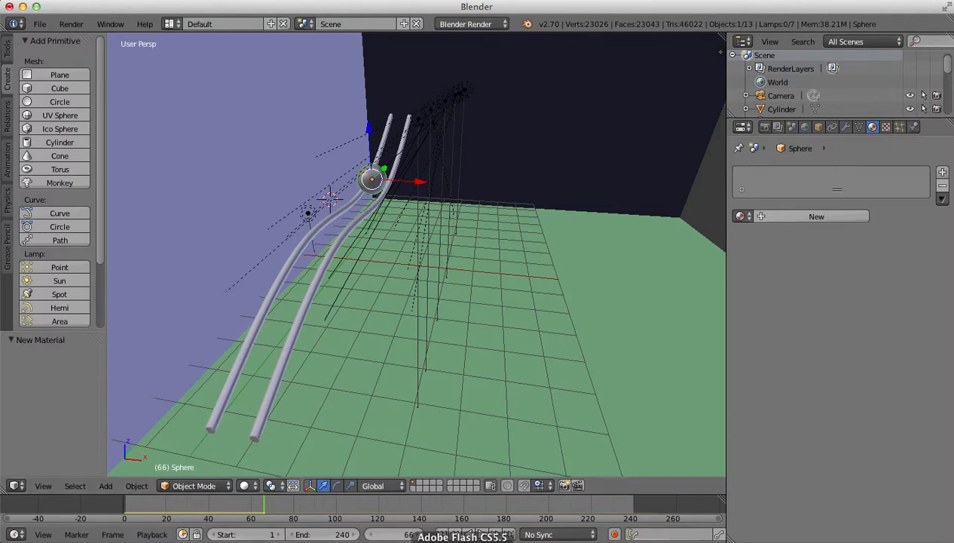
{"action": "left_click", "coordinate": [447, 537]}
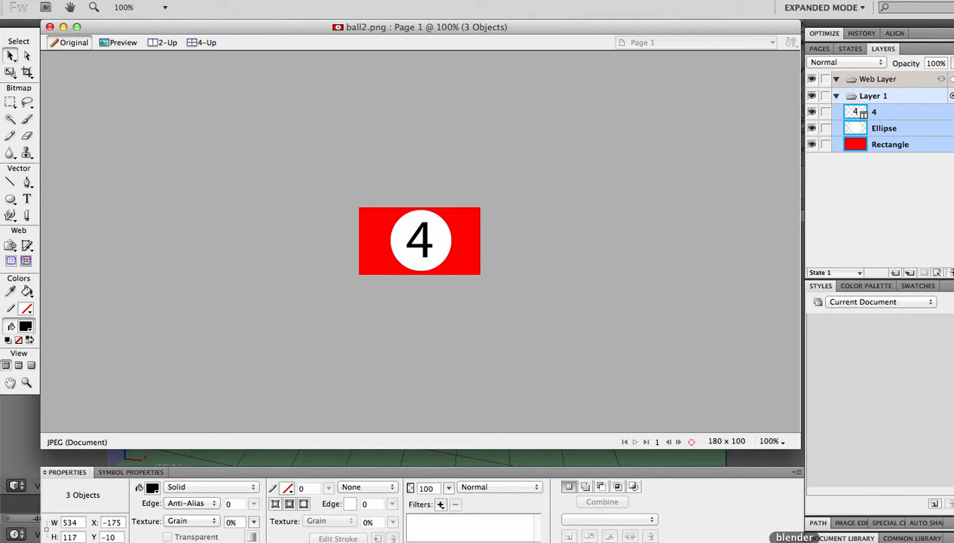
Switch back to Blender and open the ball's mesh in Edit Mode
{"action": "left_click", "coordinate": [795, 541]}
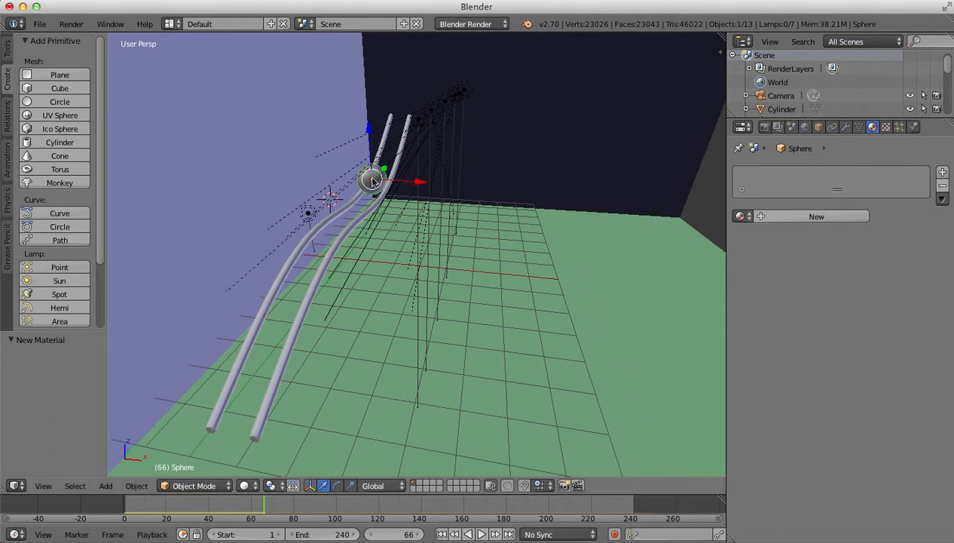
{"action": "key", "text": "Tab"}
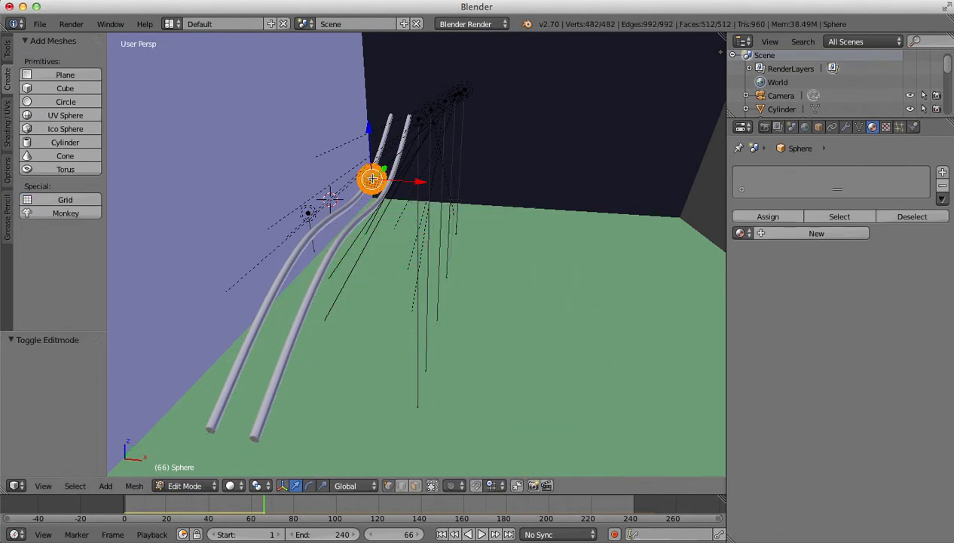
{"action": "scroll", "coordinate": [434, 214], "scroll_direction": "up", "scroll_amount": 1}
{"action": "scroll", "coordinate": [419, 212], "scroll_direction": "up", "scroll_amount": 3}
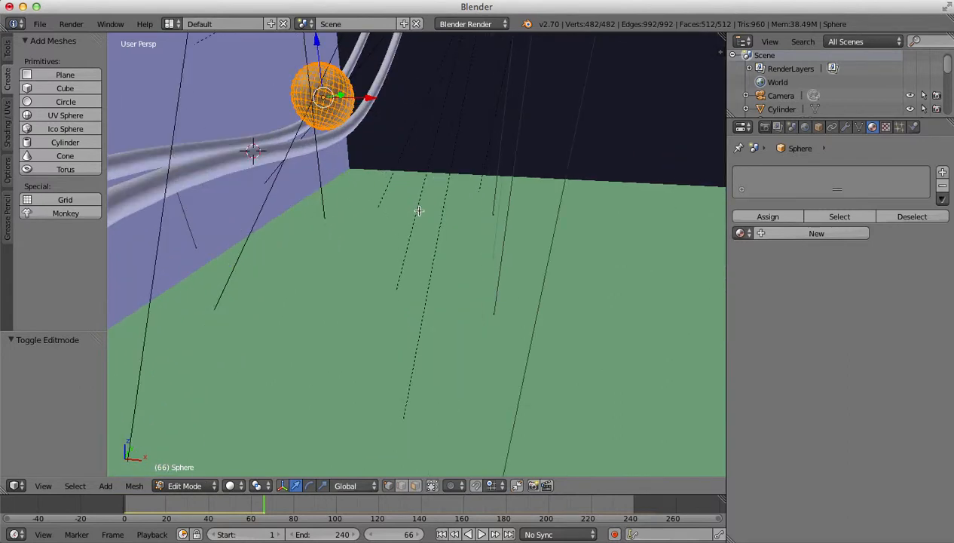
Return the timeline to frame 0 and deselect all of the ball's vertices at the start of the rails
{"action": "left_click_drag", "start_coordinate": [265, 502], "coordinate": [186, 502]}
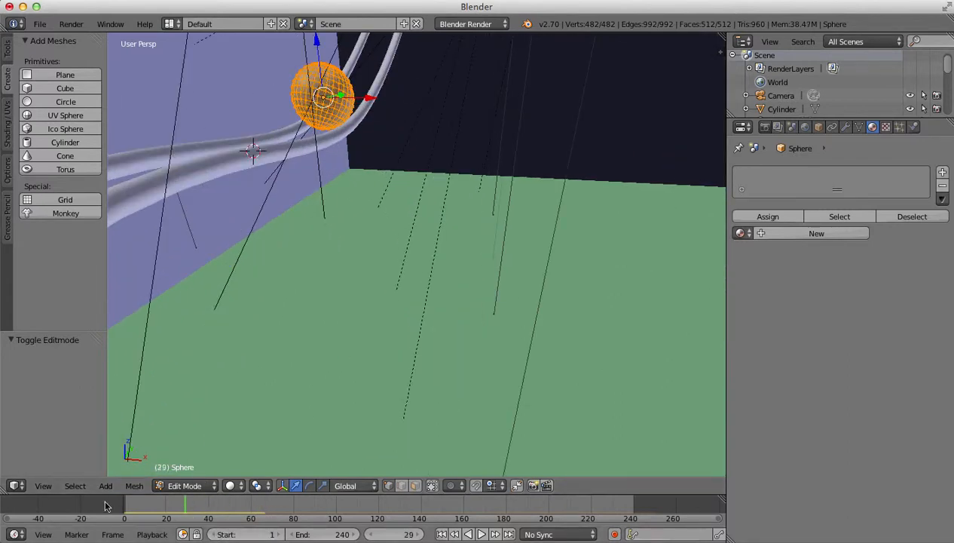
{"action": "left_click", "coordinate": [105, 506]}
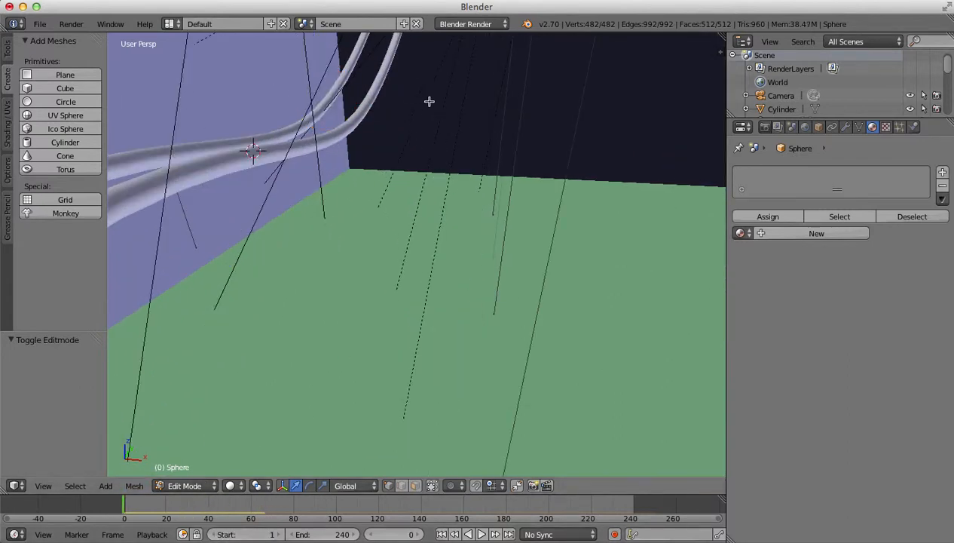
{"action": "middle_click_drag", "start_coordinate": [426, 95], "coordinate": [418, 354]}
{"action": "middle_click_drag", "start_coordinate": [419, 129], "coordinate": [479, 336]}
{"action": "scroll", "coordinate": [474, 230], "scroll_direction": "up", "scroll_amount": 2}
{"action": "scroll", "coordinate": [490, 184], "scroll_direction": "up", "scroll_amount": 2}
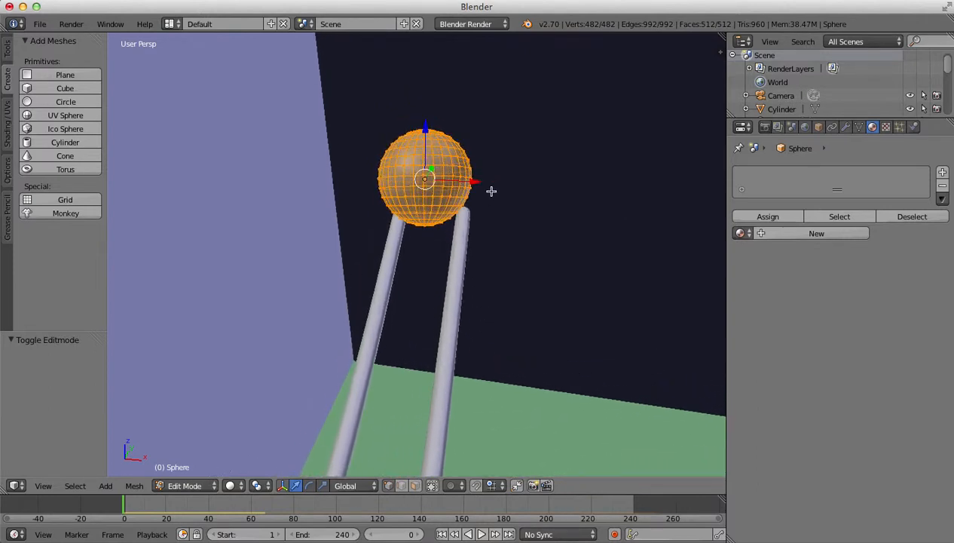
{"action": "key", "text": "a"}
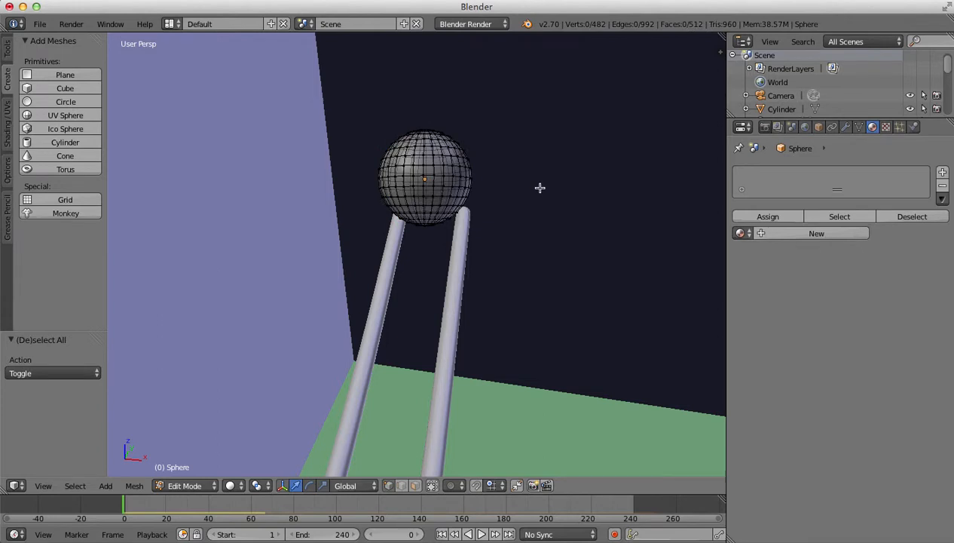
Try the front view of the ball in both orthographic and perspective projection
{"action": "left_click", "coordinate": [43, 486]}
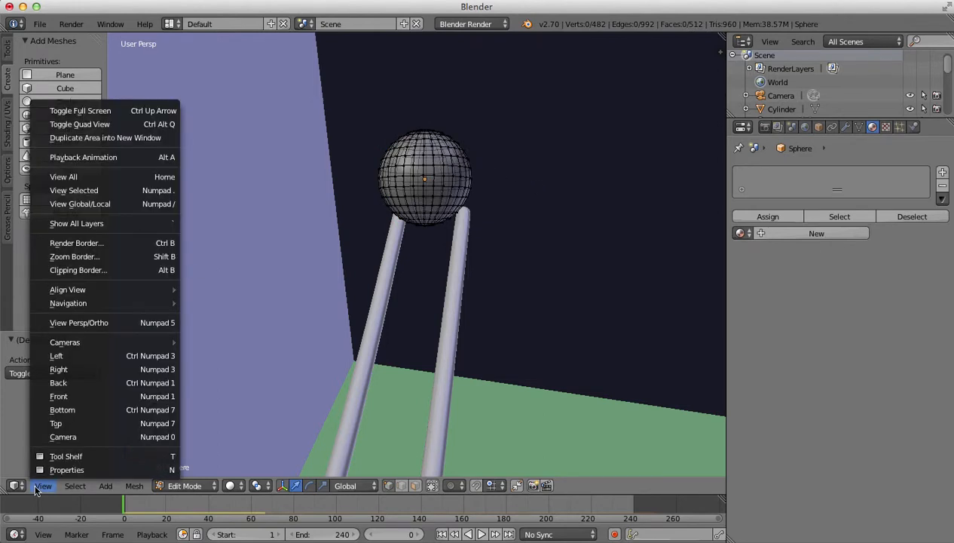
{"action": "left_click", "coordinate": [63, 396]}
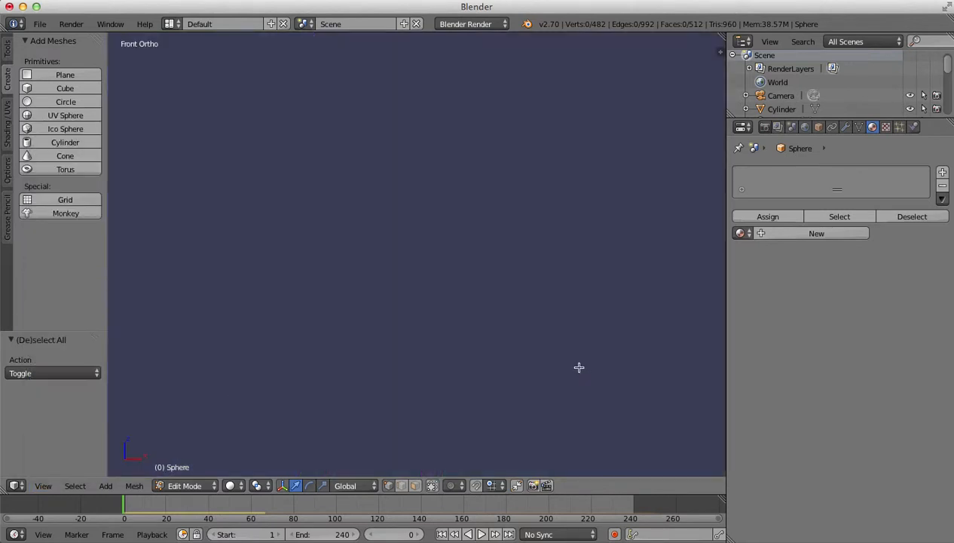
{"action": "key", "text": "KP_5"}
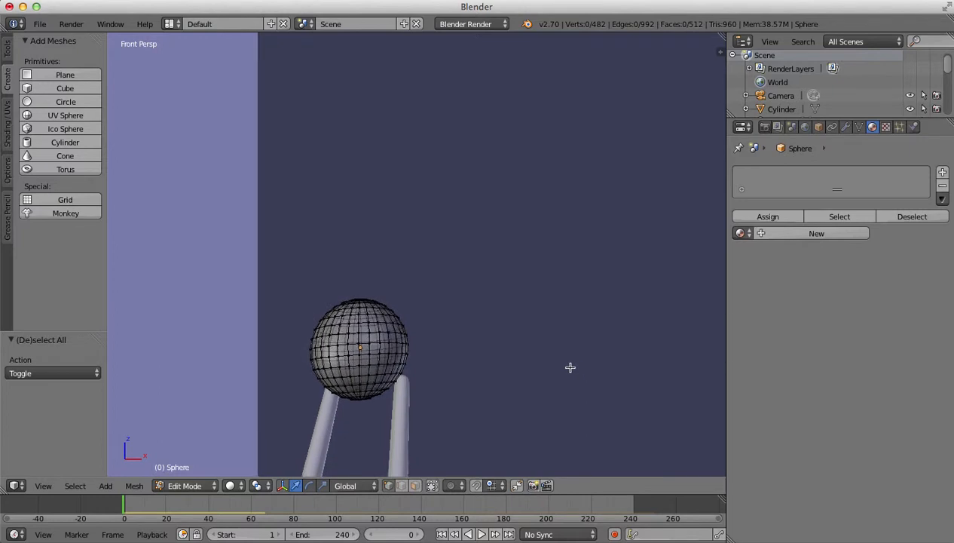
{"action": "left_click", "coordinate": [43, 486]}
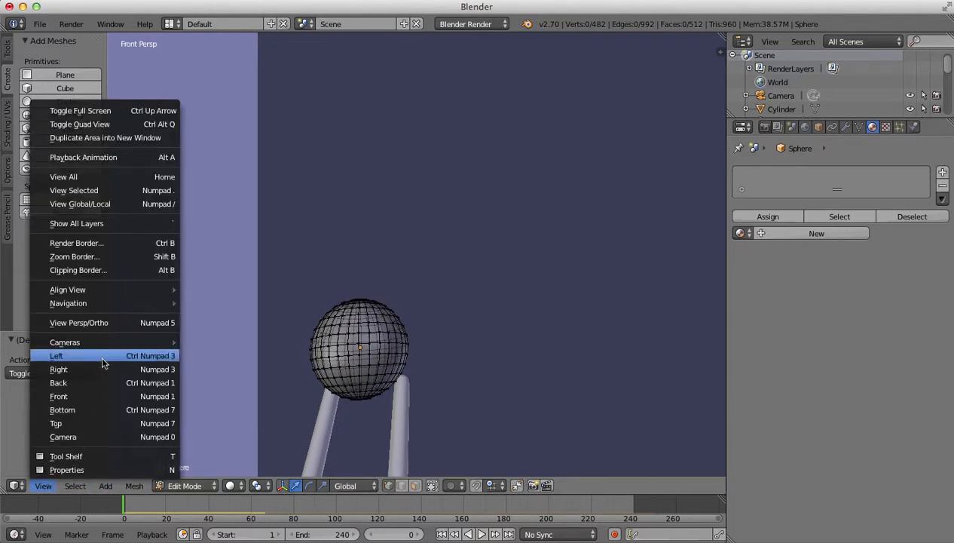
{"action": "left_click", "coordinate": [132, 322]}
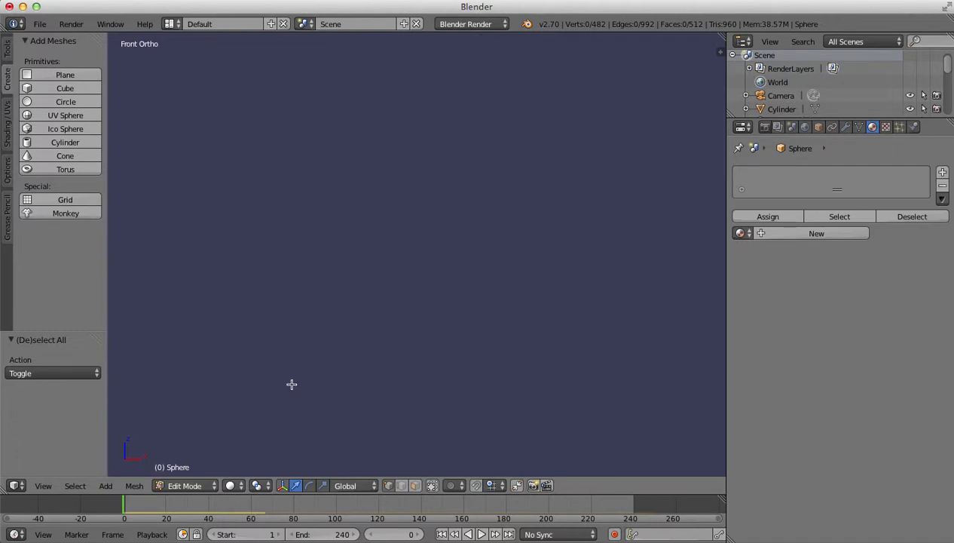
{"action": "scroll", "coordinate": [293, 380], "scroll_direction": "down", "scroll_amount": 6, "text": "shift"}
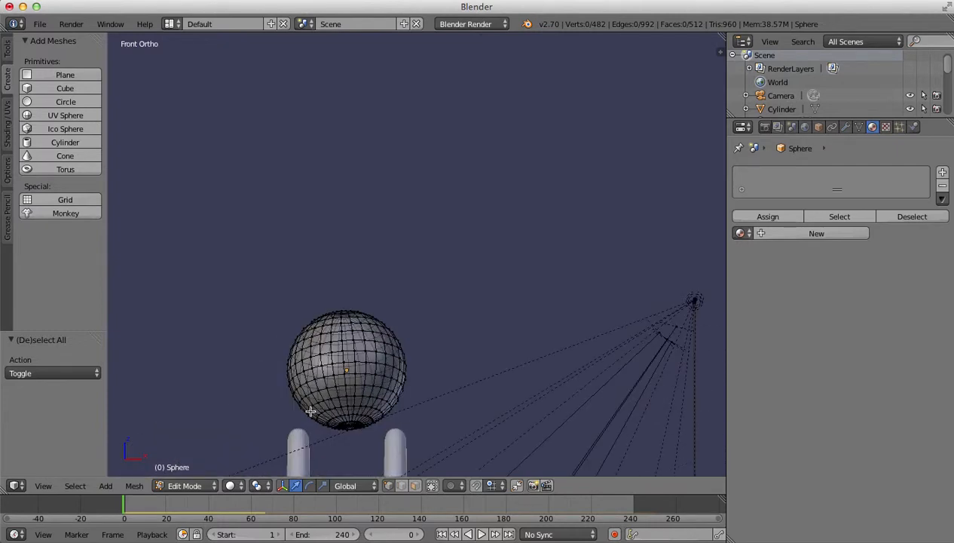
{"action": "middle_click_drag", "start_coordinate": [424, 356], "coordinate": [355, 297]}
Set the viewport to orthographic and frame the ball so that its horizontal edge rings look level
{"action": "left_click", "coordinate": [43, 485]}
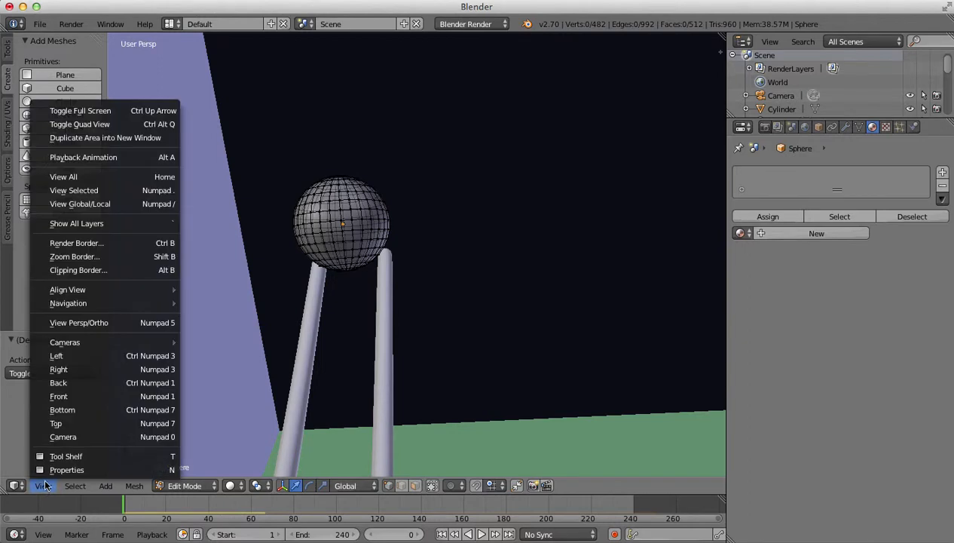
{"action": "left_click", "coordinate": [106, 321]}
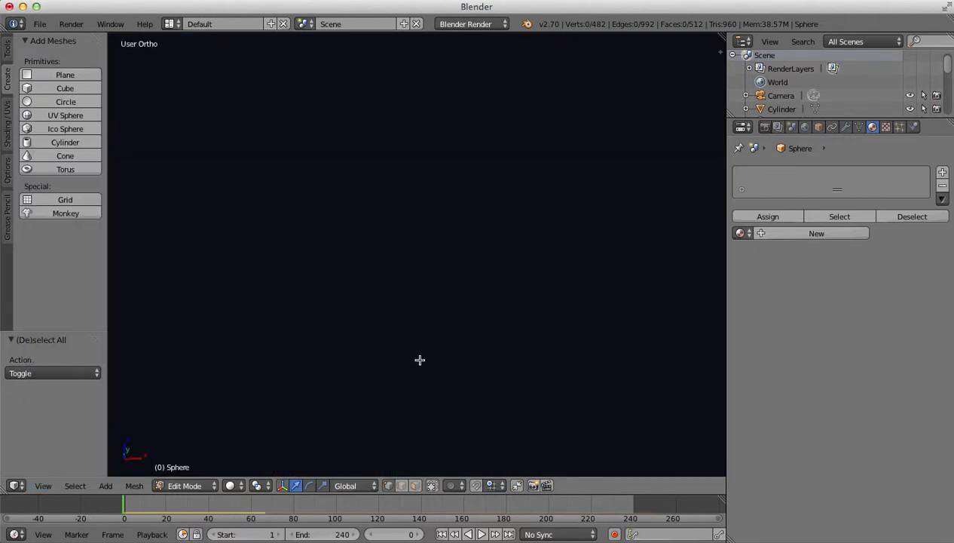
{"action": "scroll", "coordinate": [418, 360], "scroll_direction": "down", "scroll_amount": 5}
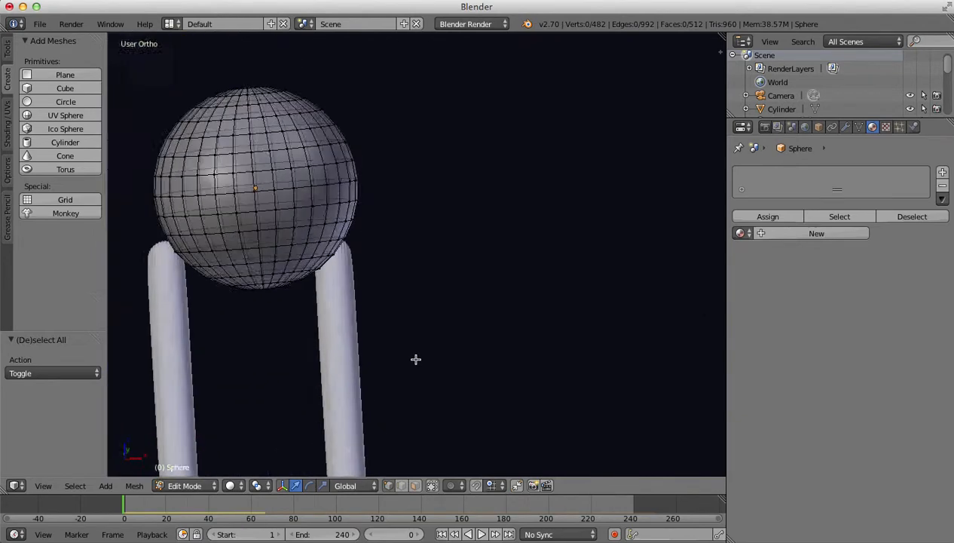
{"action": "scroll", "coordinate": [367, 301], "scroll_direction": "up", "scroll_amount": 1}
{"action": "scroll", "coordinate": [367, 302], "scroll_direction": "down", "scroll_amount": 1}
{"action": "middle_click_drag", "start_coordinate": [238, 186], "coordinate": [217, 185]}
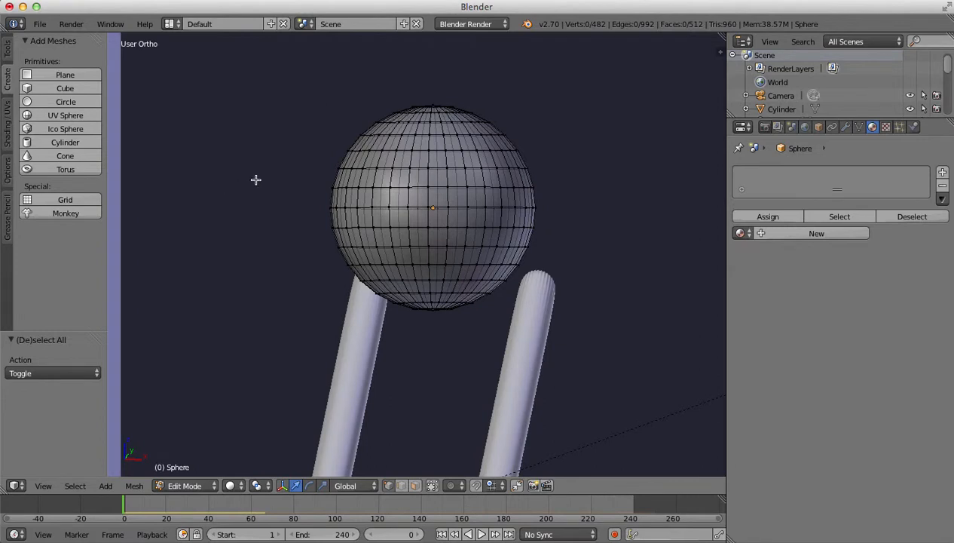
Try box-selecting the wide middle band of the ball's vertices, and clear the selection
{"action": "key", "text": "b"}
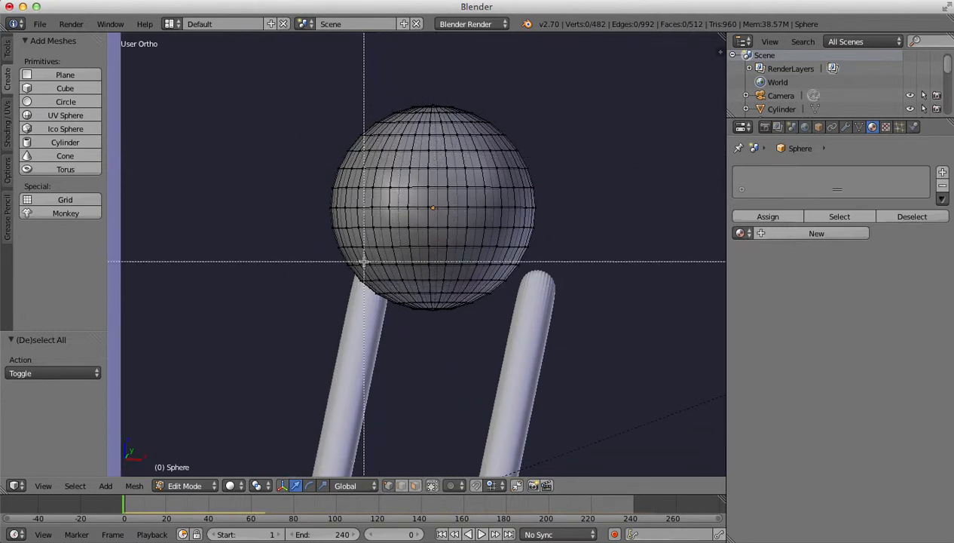
{"action": "left_click_drag", "start_coordinate": [315, 140], "coordinate": [558, 269]}
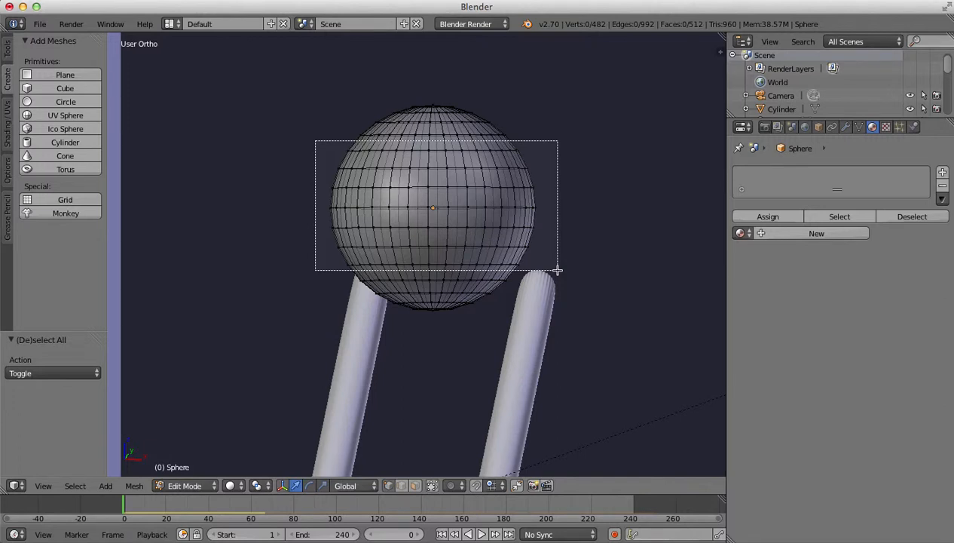
{"action": "left_click_drag", "start_coordinate": [558, 269], "coordinate": [558, 270]}
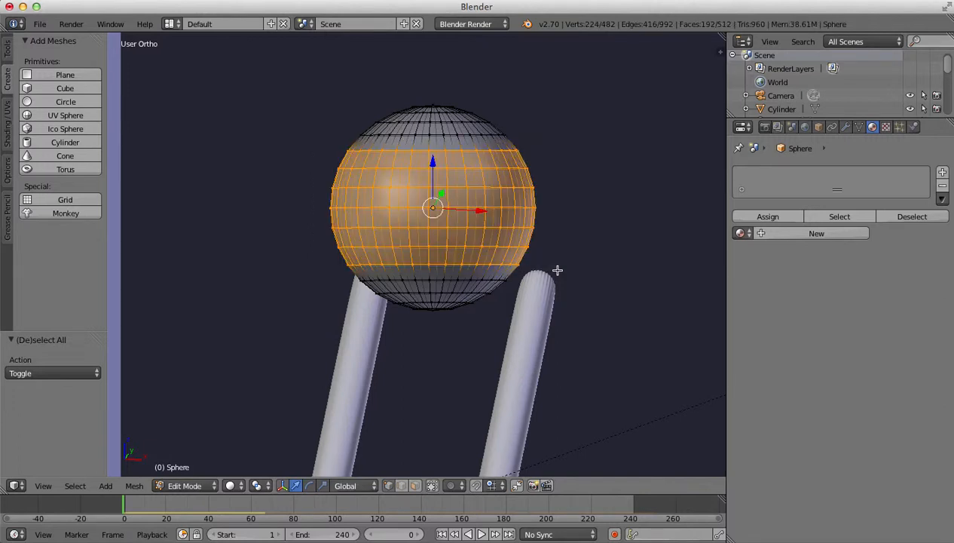
{"action": "key", "text": "a"}
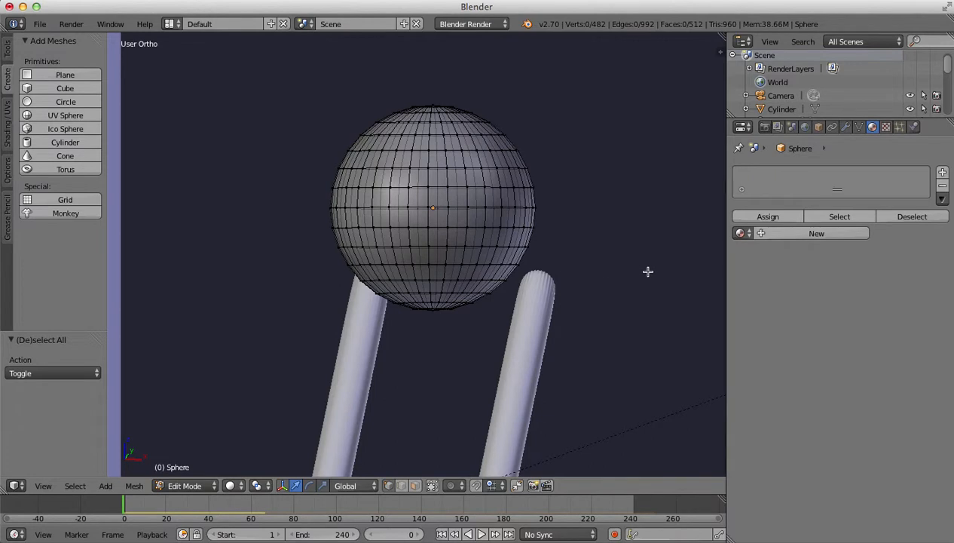
Create a new material for the ball and set its diffuse color to pure white with R, G and B at 1.000
{"action": "left_click", "coordinate": [784, 234]}
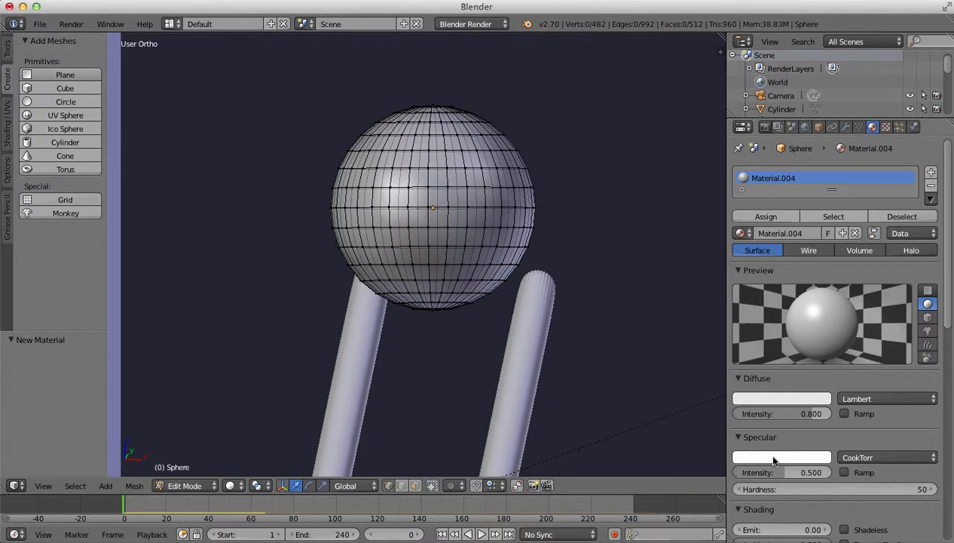
{"action": "left_click", "coordinate": [773, 399]}
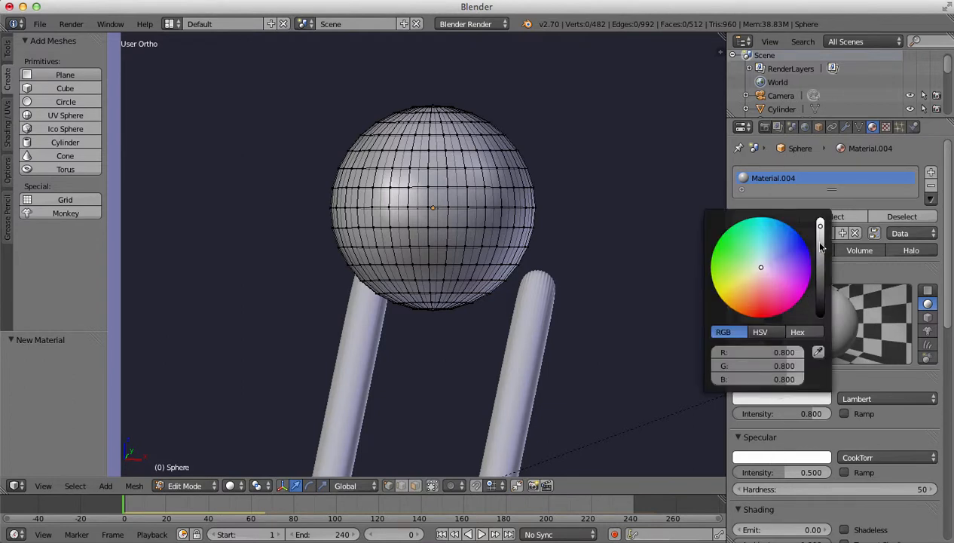
{"action": "left_click_drag", "start_coordinate": [820, 225], "coordinate": [820, 220]}
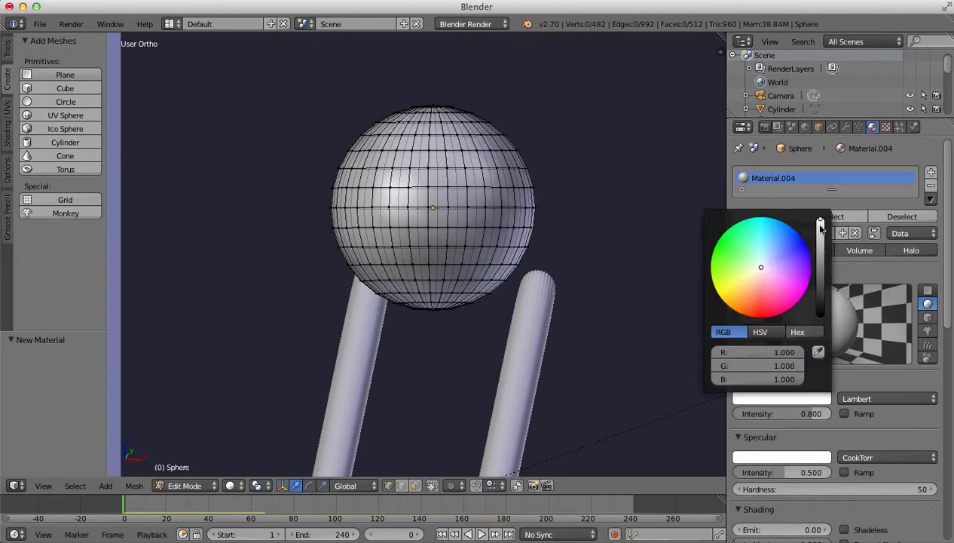
{"action": "left_click", "coordinate": [820, 438]}
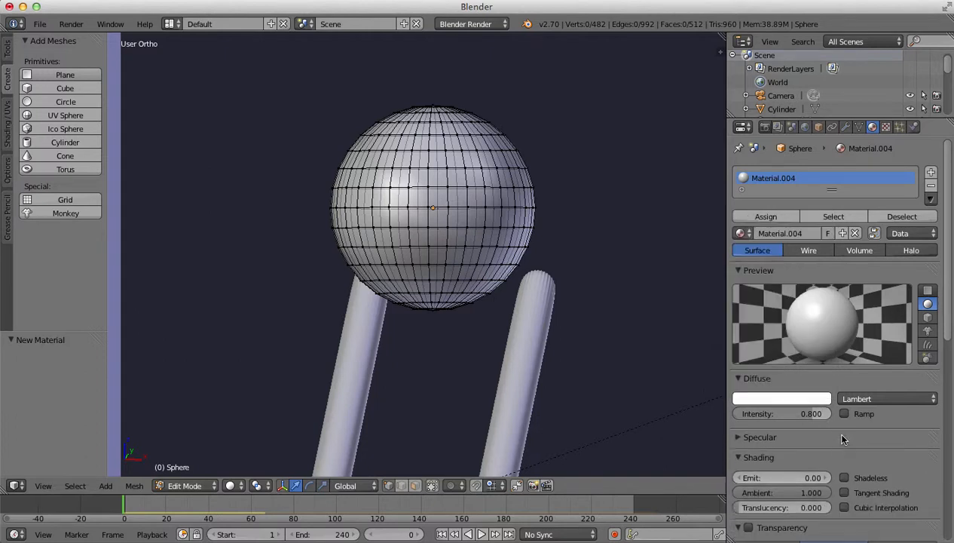
{"action": "left_click", "coordinate": [750, 440]}
Enable Mirror on the ball's white material with a reflectivity of 0.4, and assign the material
{"action": "scroll", "coordinate": [770, 449], "scroll_direction": "down", "scroll_amount": 5}
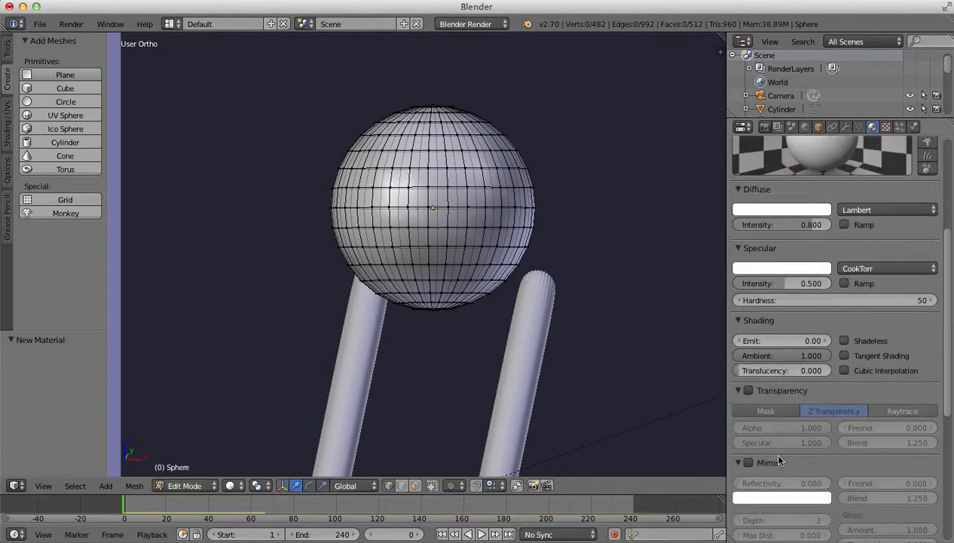
{"action": "left_click", "coordinate": [748, 463]}
{"action": "left_click", "coordinate": [816, 483]}
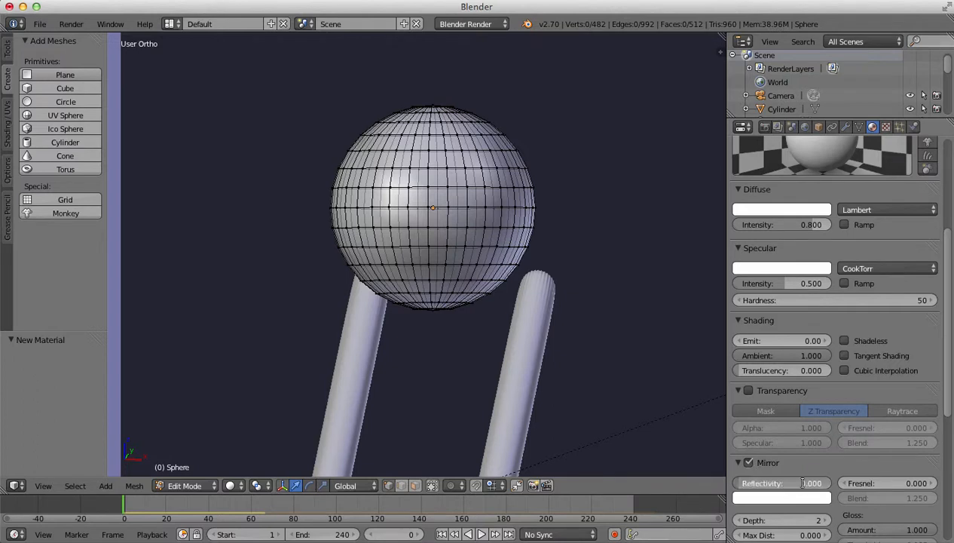
{"action": "type", "text": "0.0"}
{"action": "key", "text": "BackSpace"}
{"action": "key", "text": "BackSpace"}
{"action": "type", "text": ".4"}
{"action": "key", "text": "Return"}
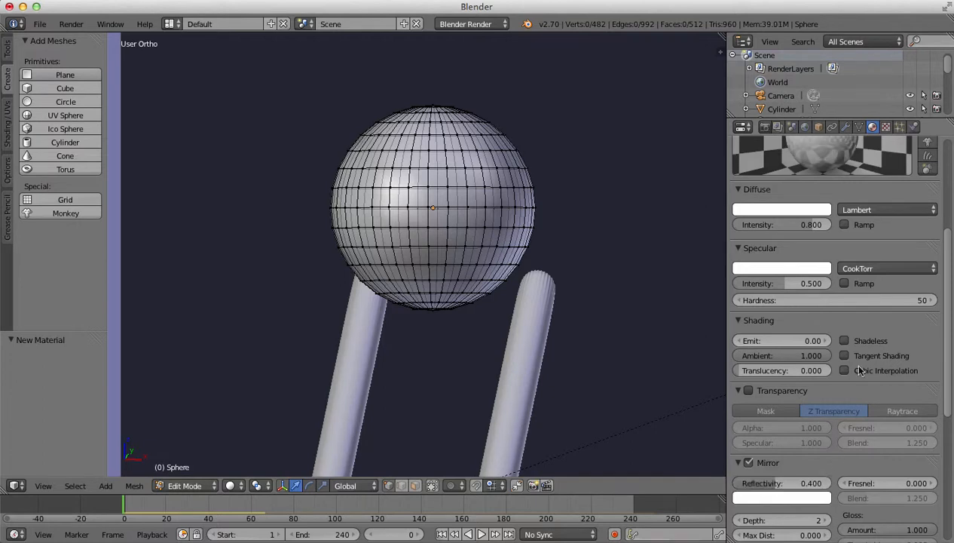
{"action": "left_click_drag", "start_coordinate": [947, 261], "coordinate": [947, 194]}
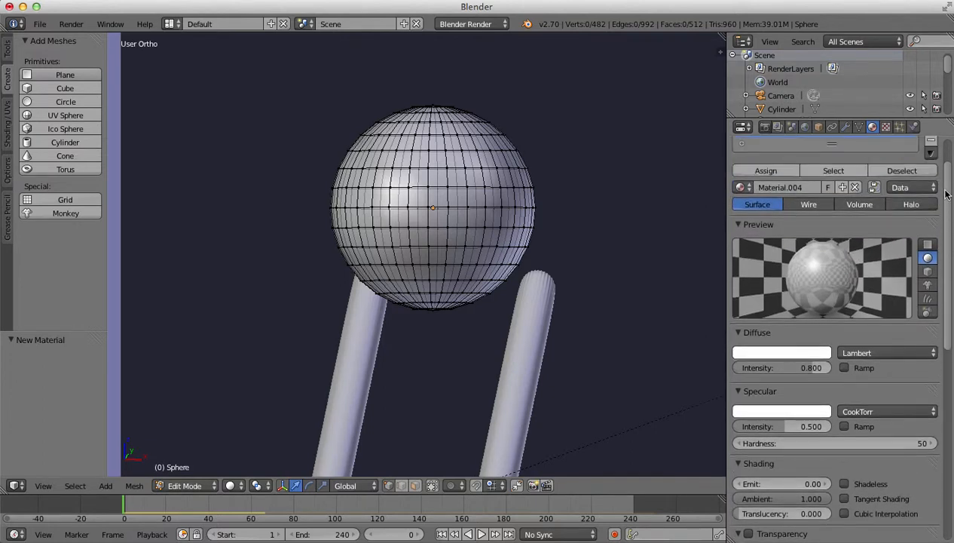
{"action": "left_click", "coordinate": [769, 170]}
Add a second material slot to the ball with a new material and set its diffuse color to red, R 1.000, G 0.104, B 0.066
{"action": "left_click_drag", "start_coordinate": [948, 269], "coordinate": [948, 237]}
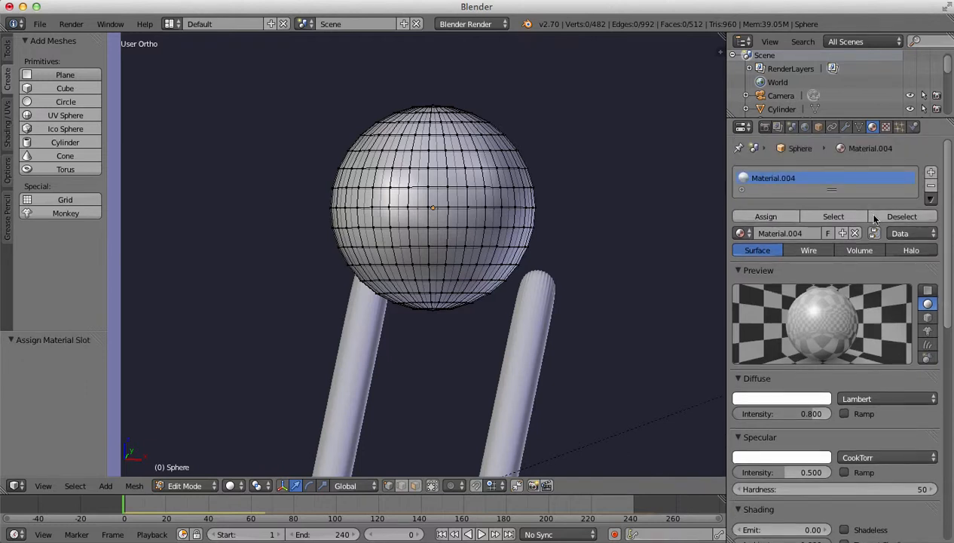
{"action": "left_click", "coordinate": [932, 174]}
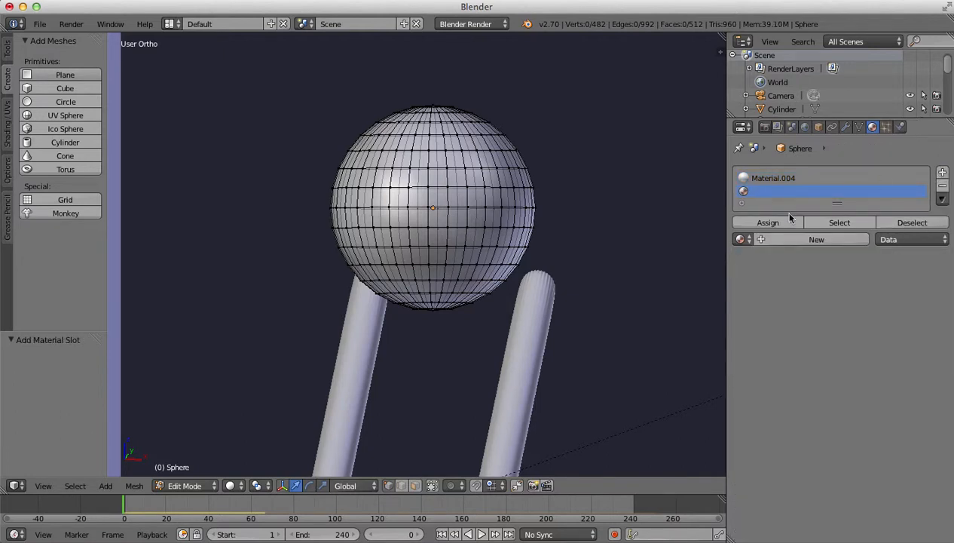
{"action": "left_click", "coordinate": [762, 240]}
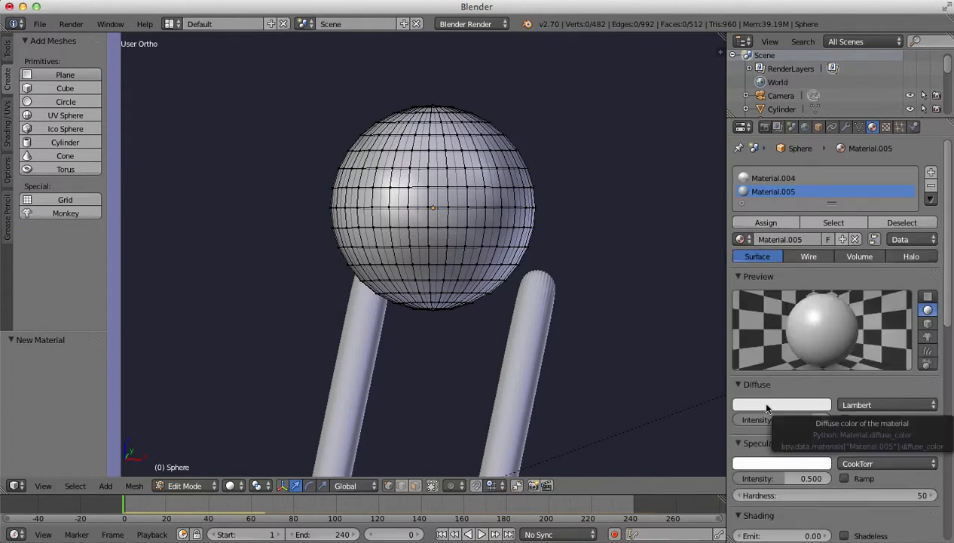
{"action": "left_click", "coordinate": [768, 407]}
{"action": "left_click", "coordinate": [761, 322]}
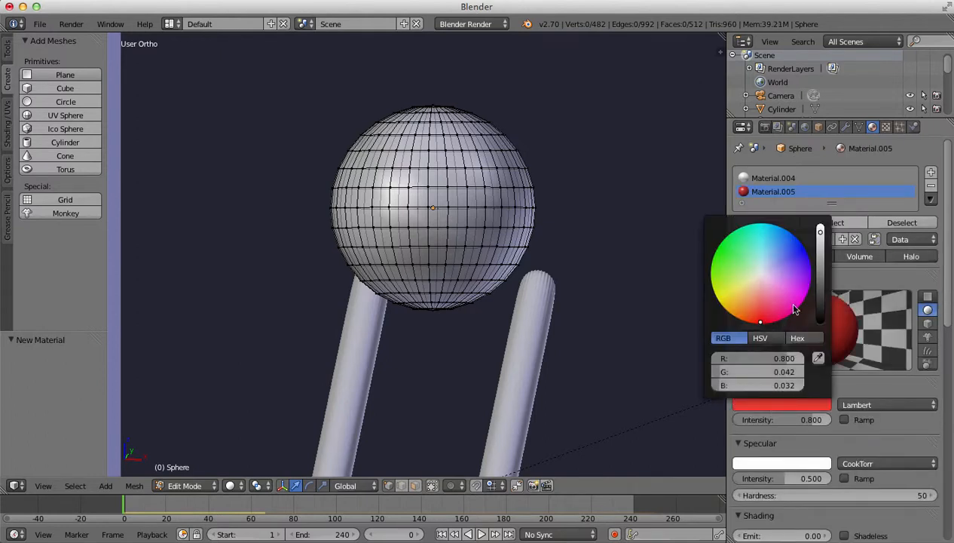
{"action": "left_click_drag", "start_coordinate": [821, 233], "coordinate": [820, 224]}
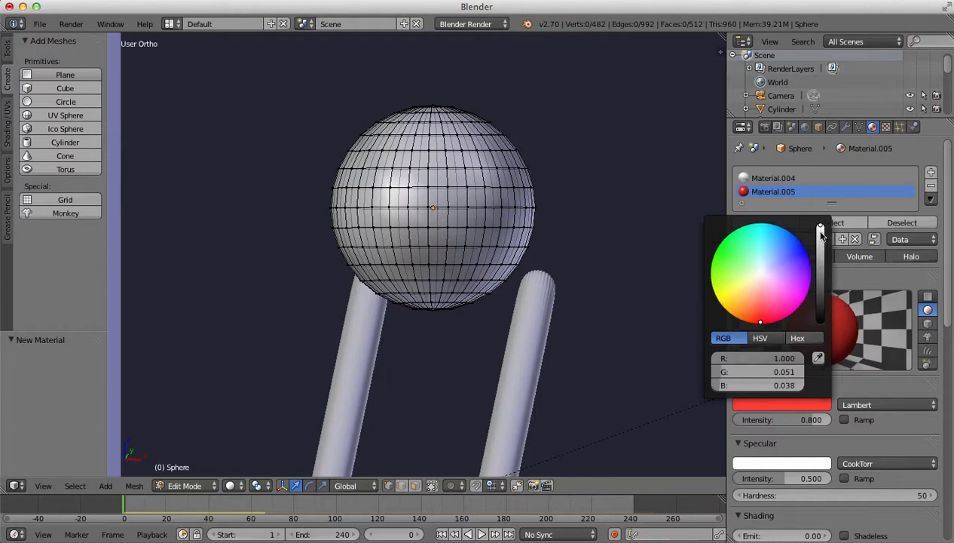
{"action": "left_click_drag", "start_coordinate": [760, 323], "coordinate": [759, 321]}
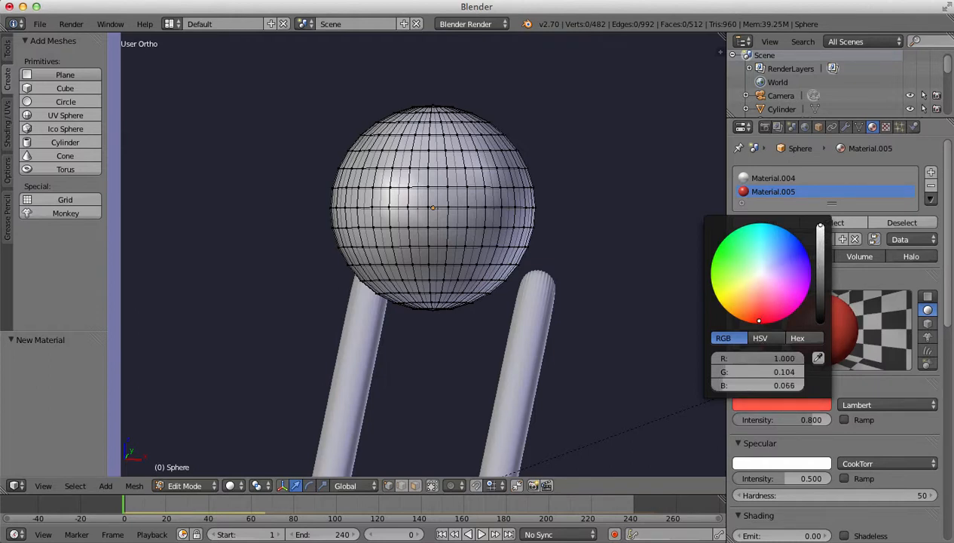
Make the second material's diffuse color pure red by setting both G and B to 0
{"action": "left_click", "coordinate": [785, 371]}
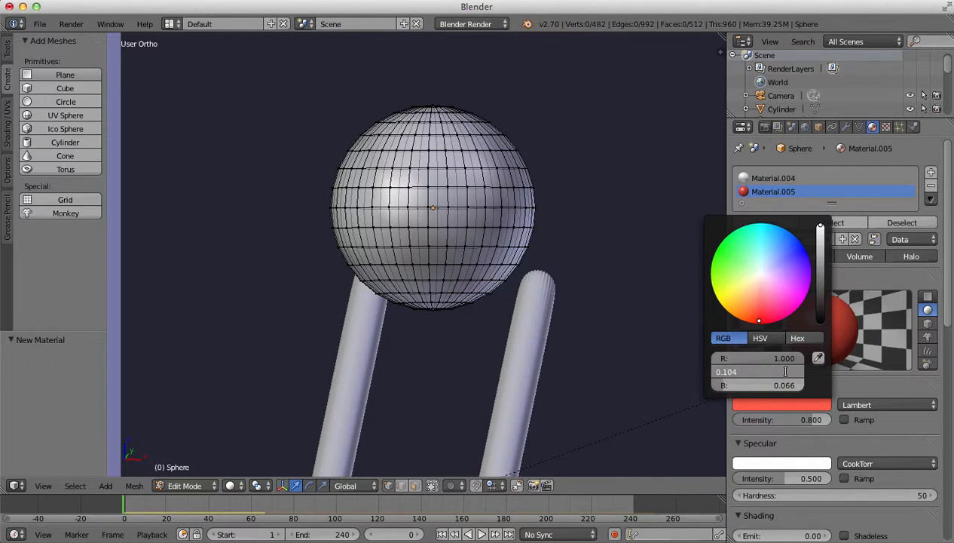
{"action": "key", "text": "Return"}
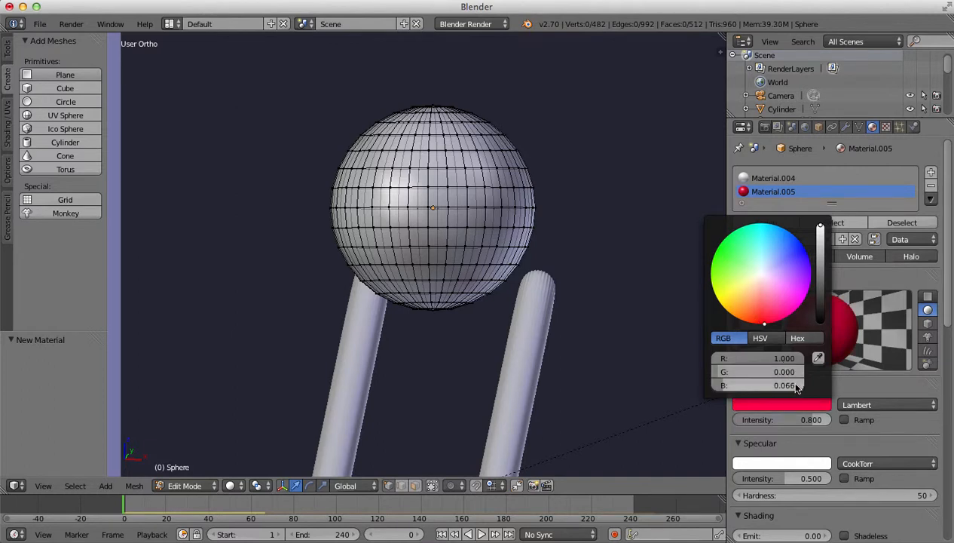
{"action": "left_click_drag", "start_coordinate": [795, 385], "coordinate": [789, 384]}
{"action": "left_click", "coordinate": [794, 385]}
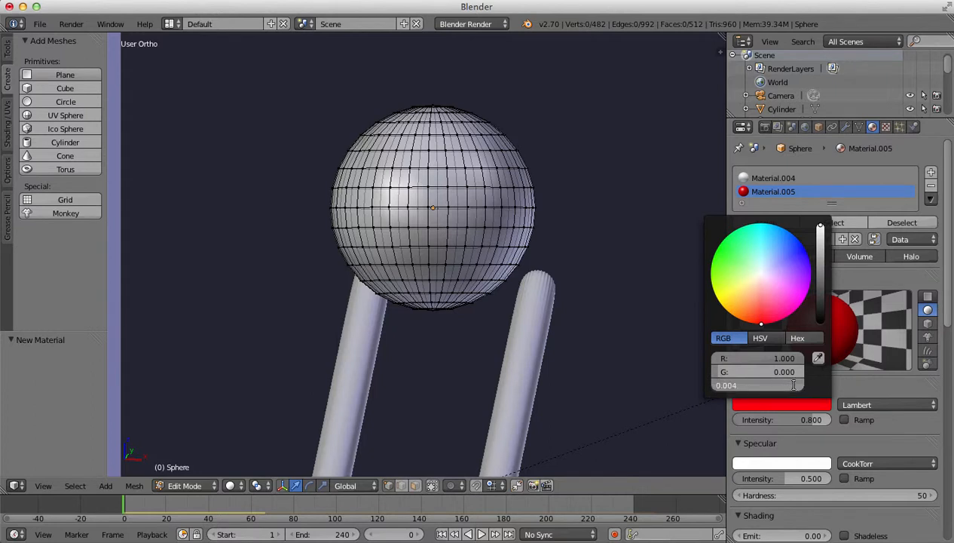
{"action": "type", "text": "0"}
{"action": "key", "text": "Return"}
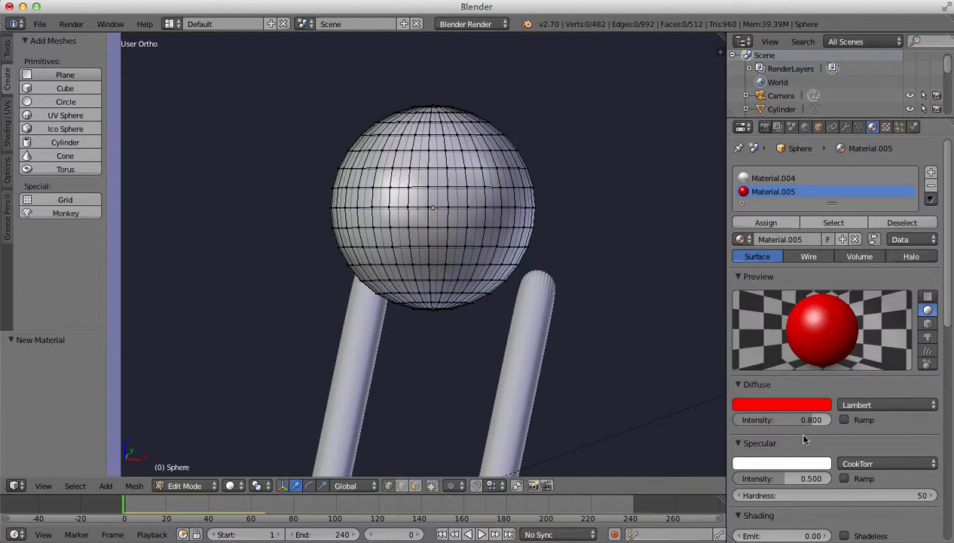
Enable Mirror on the ball's red material with a reflectivity of 0.4
{"action": "scroll", "coordinate": [833, 437], "scroll_direction": "down", "scroll_amount": 8}
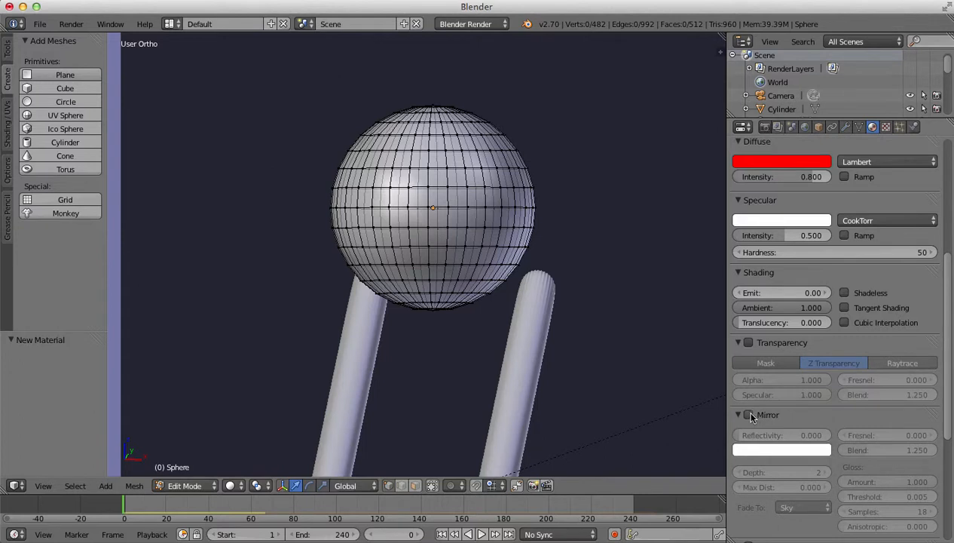
{"action": "left_click", "coordinate": [750, 415]}
{"action": "left_click", "coordinate": [816, 435]}
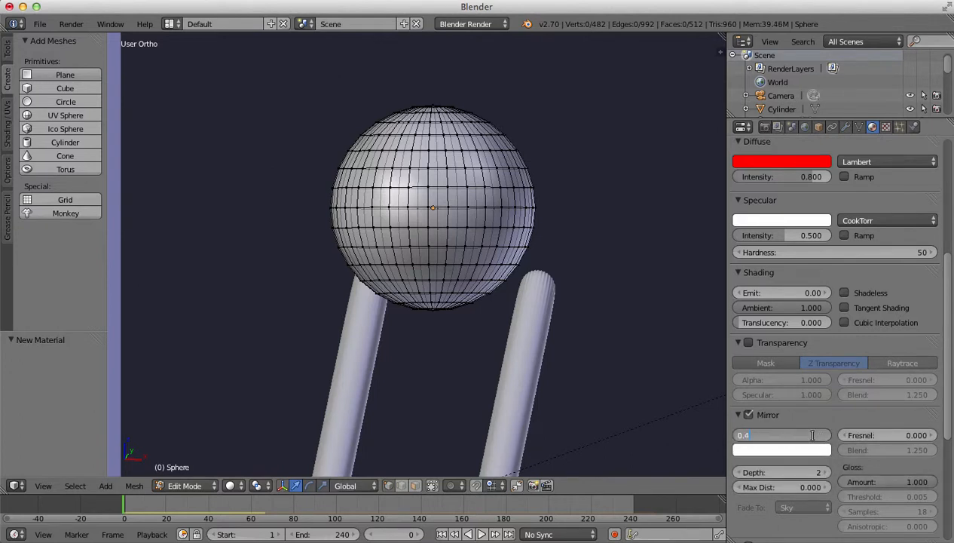
{"action": "key", "text": "Return"}
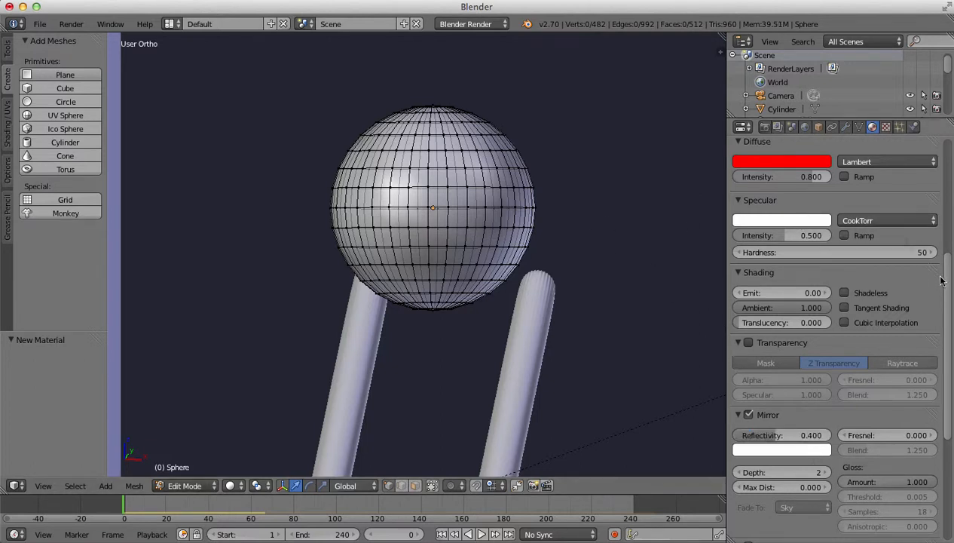
Box-select the wide middle band of the ball's vertices and assign the red material to it
{"action": "scroll", "coordinate": [949, 283], "scroll_direction": "up", "scroll_amount": 5}
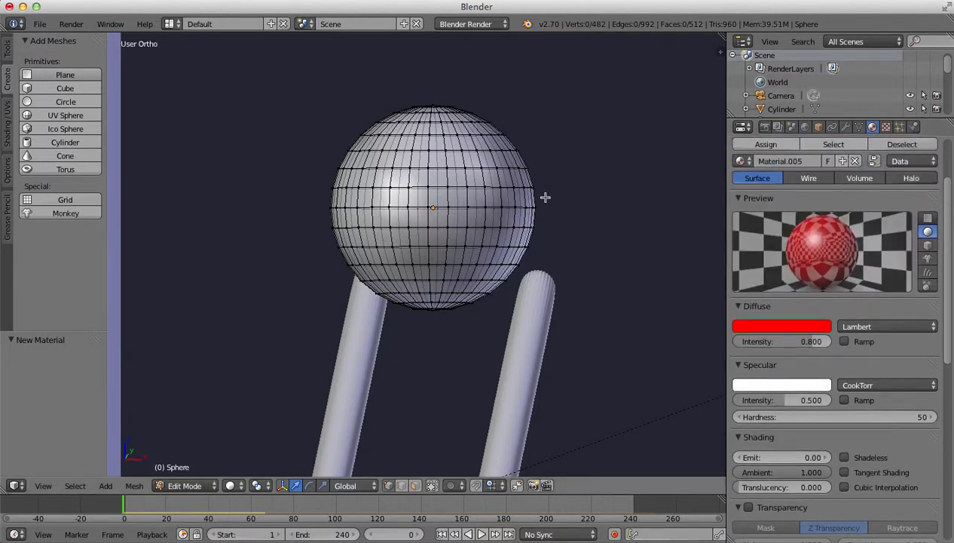
{"action": "key", "text": "b"}
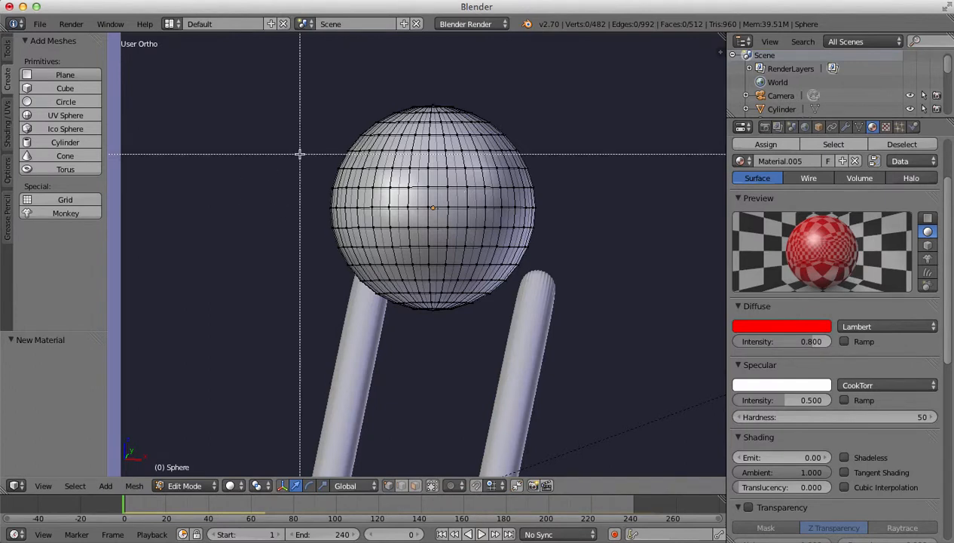
{"action": "left_click_drag", "start_coordinate": [301, 143], "coordinate": [546, 268]}
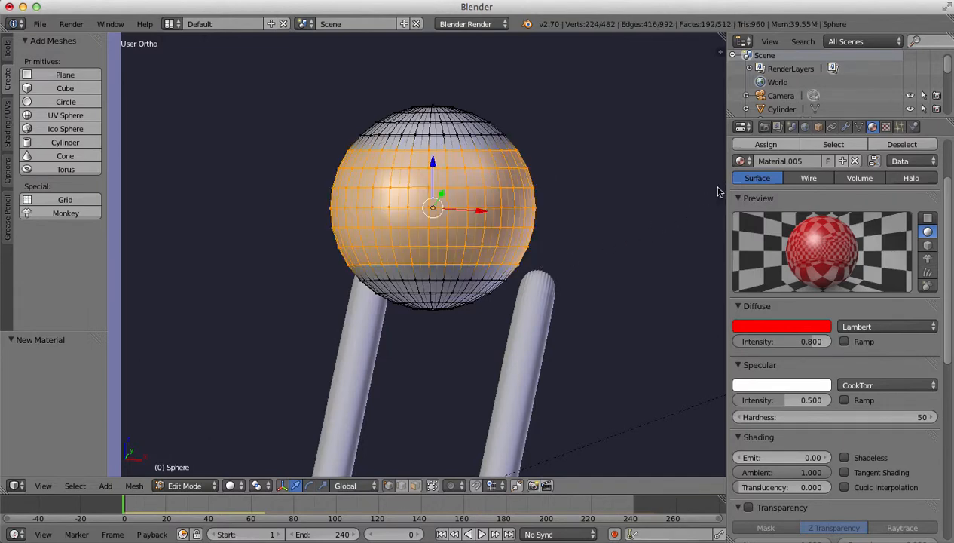
{"action": "left_click", "coordinate": [765, 145]}
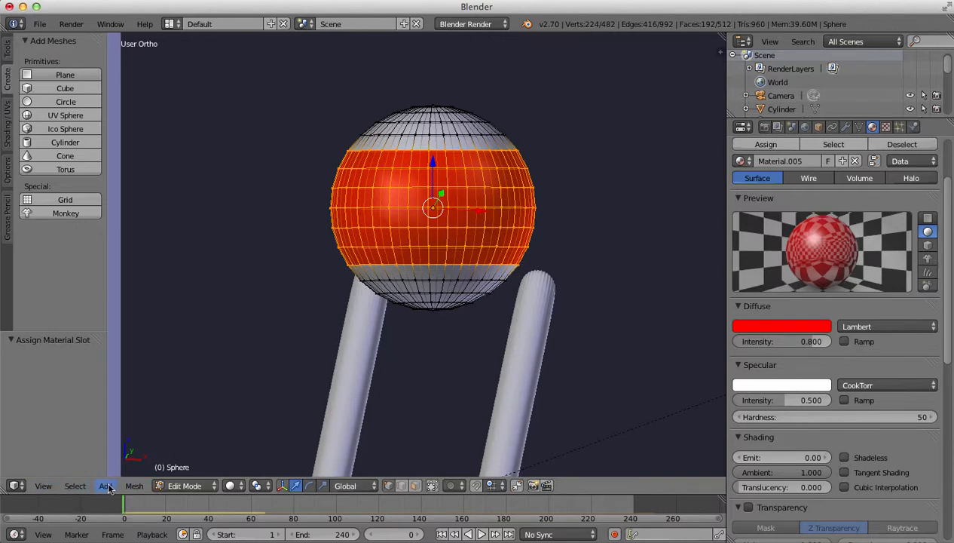
Return to Object Mode in the camera view and play the animation, stopping at frame 42
{"action": "left_click", "coordinate": [43, 486]}
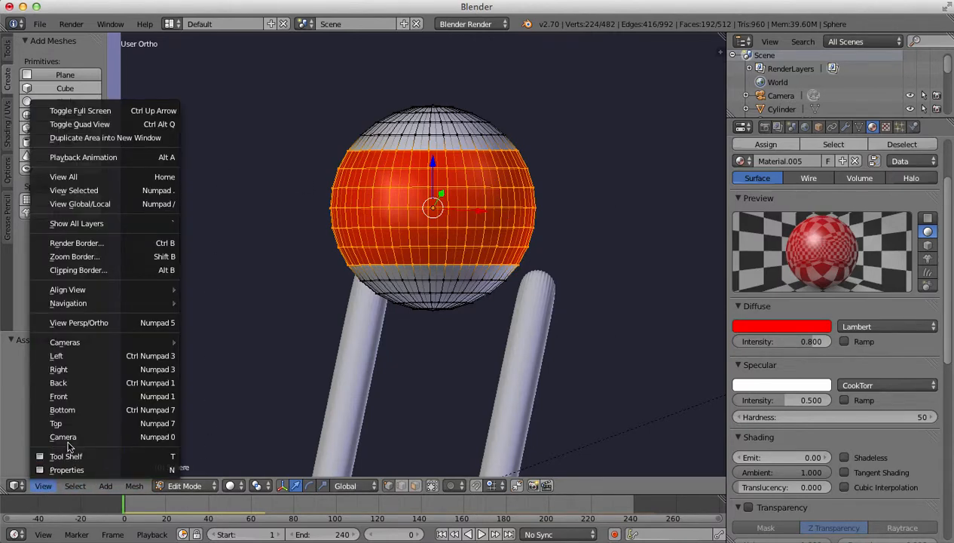
{"action": "left_click", "coordinate": [65, 438]}
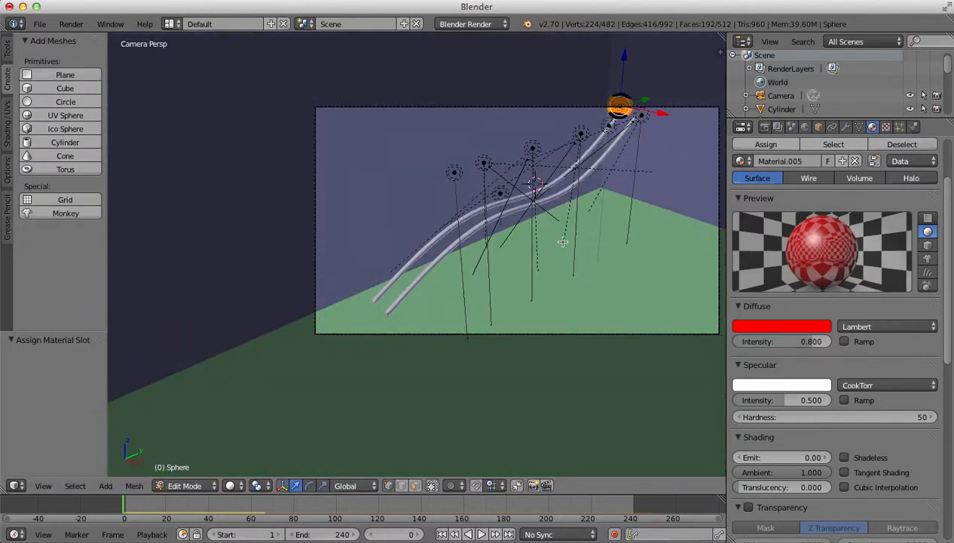
{"action": "key", "text": "Tab"}
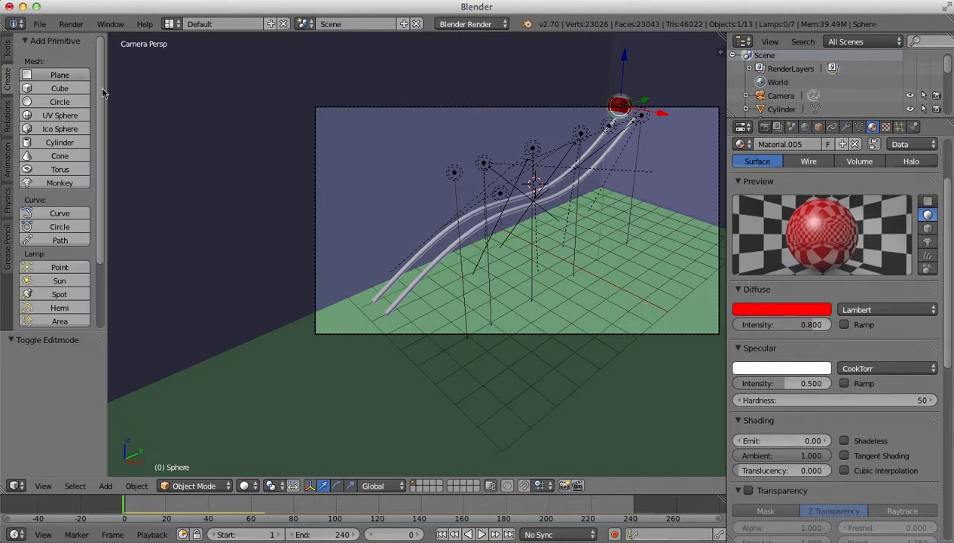
{"action": "left_click", "coordinate": [482, 534]}
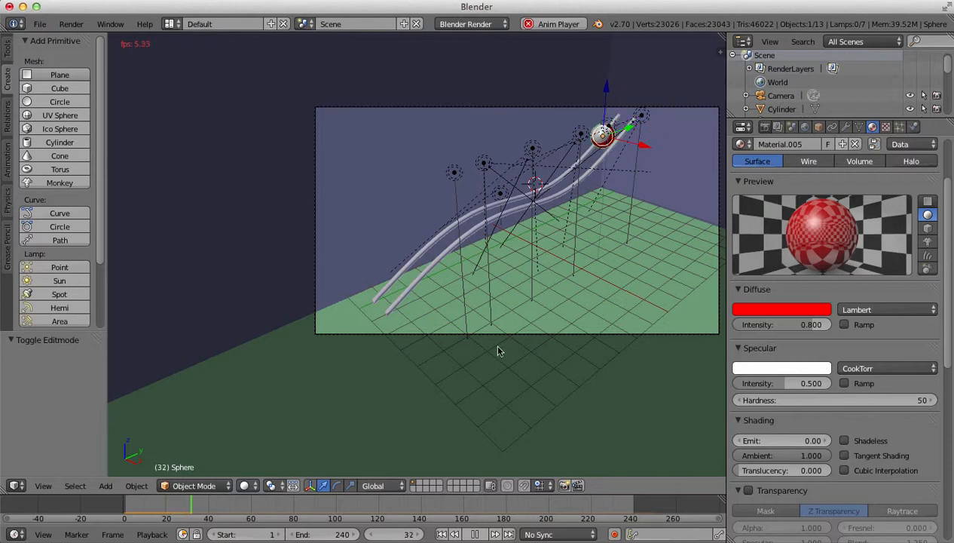
{"action": "key", "text": "alt+a"}
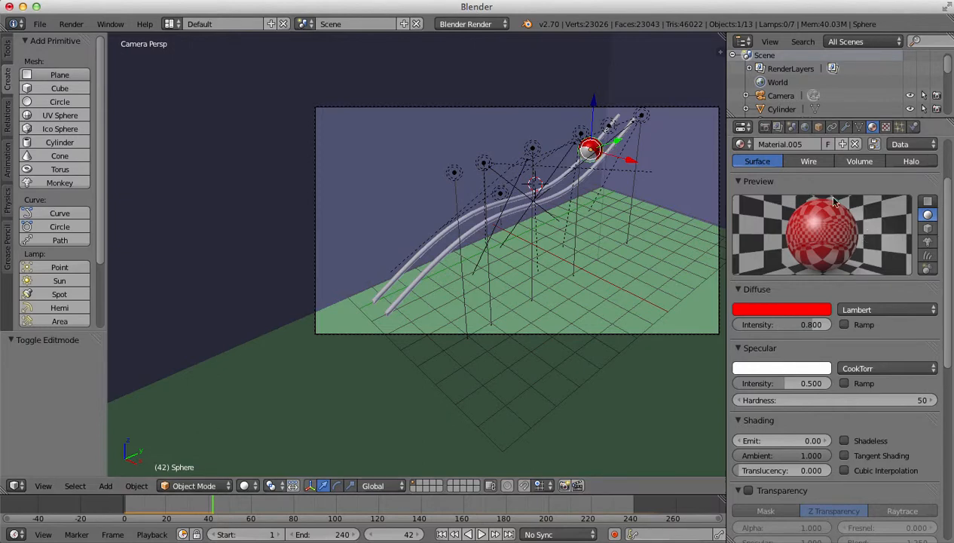
Add a new texture to the ball's red material and set its type to Image or Movie
{"action": "left_click", "coordinate": [887, 127]}
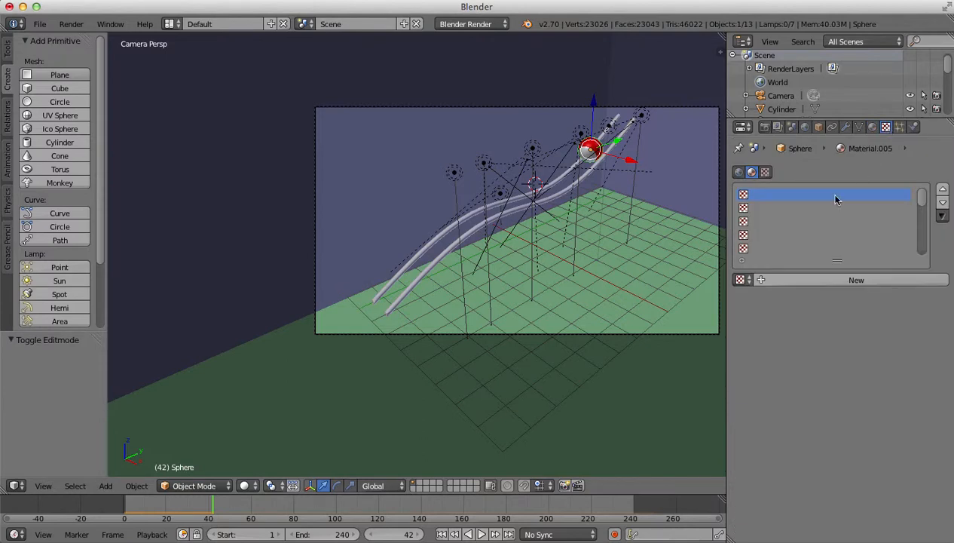
{"action": "left_click", "coordinate": [850, 280]}
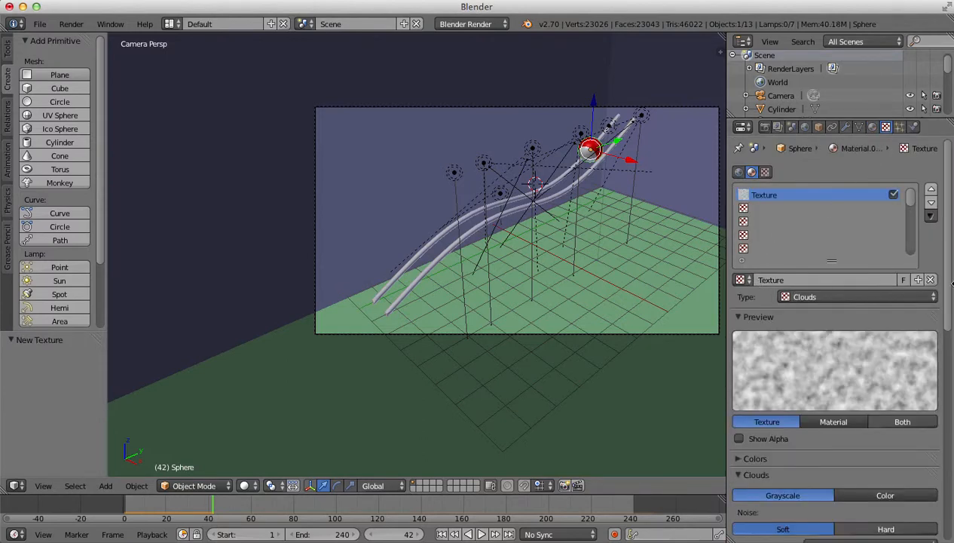
{"action": "left_click", "coordinate": [926, 297]}
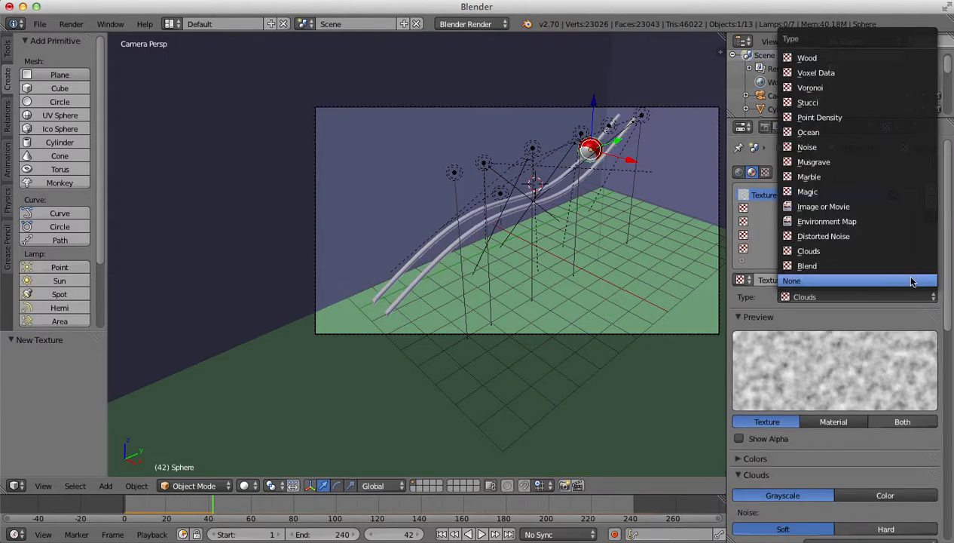
{"action": "left_click", "coordinate": [840, 207]}
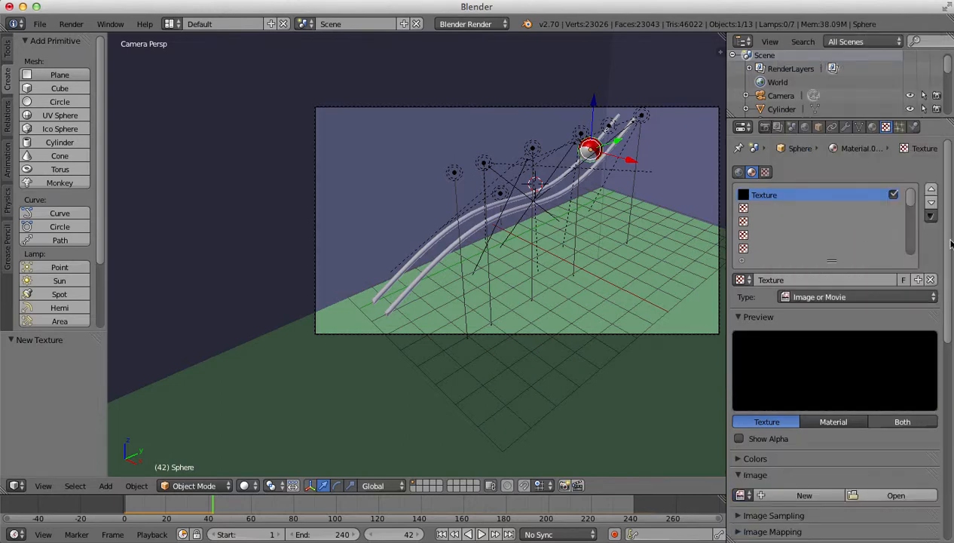
Load ball2.png from the Textures folder as the texture's image
{"action": "scroll", "coordinate": [939, 242], "scroll_direction": "down", "scroll_amount": 5}
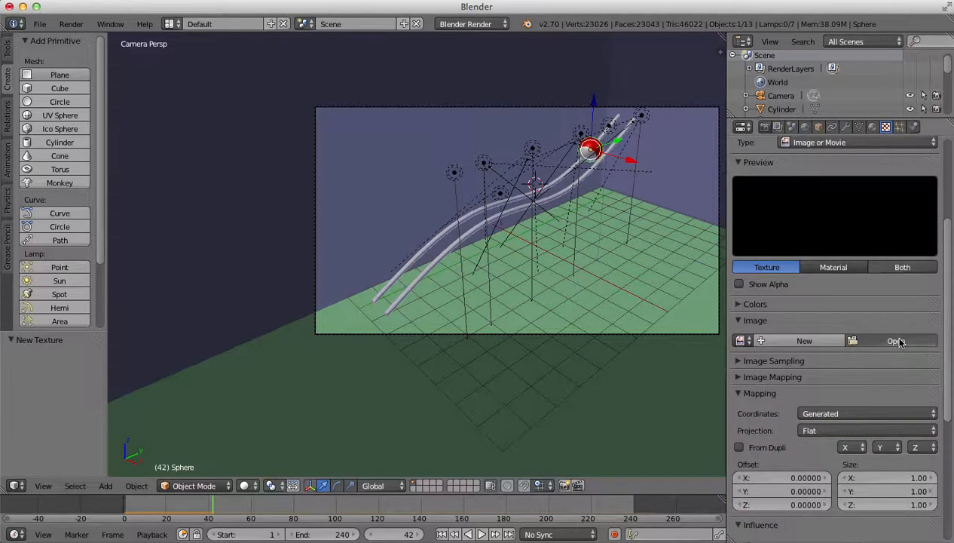
{"action": "left_click", "coordinate": [897, 340]}
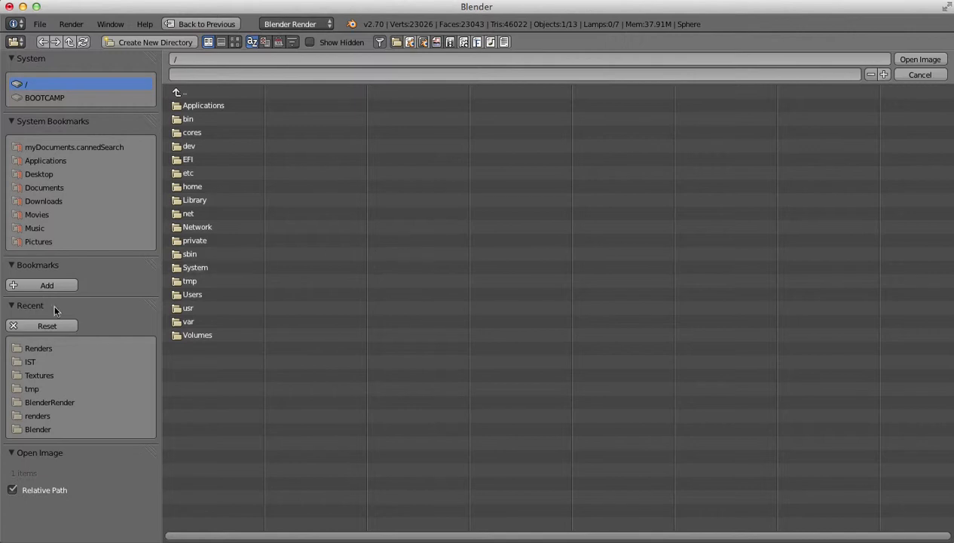
{"action": "left_click", "coordinate": [34, 375]}
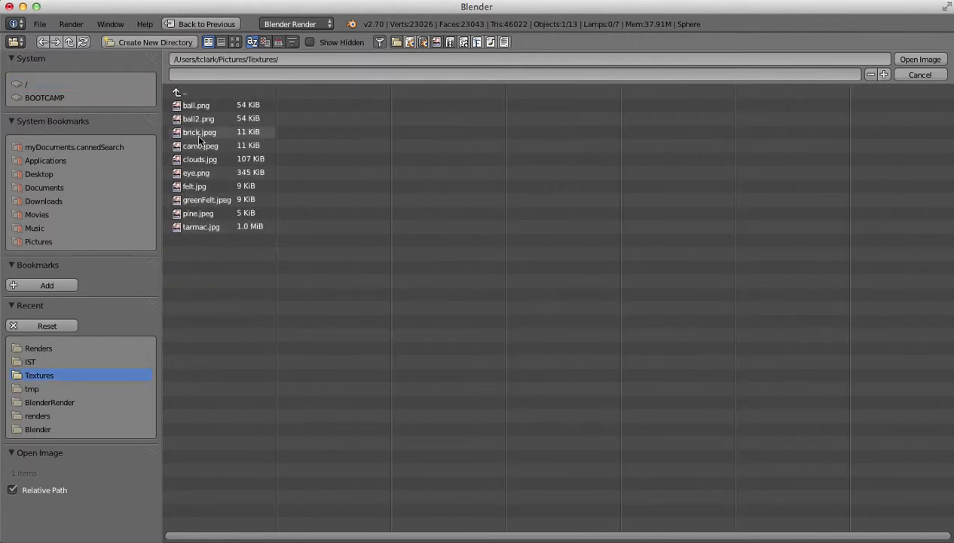
{"action": "left_click", "coordinate": [270, 120]}
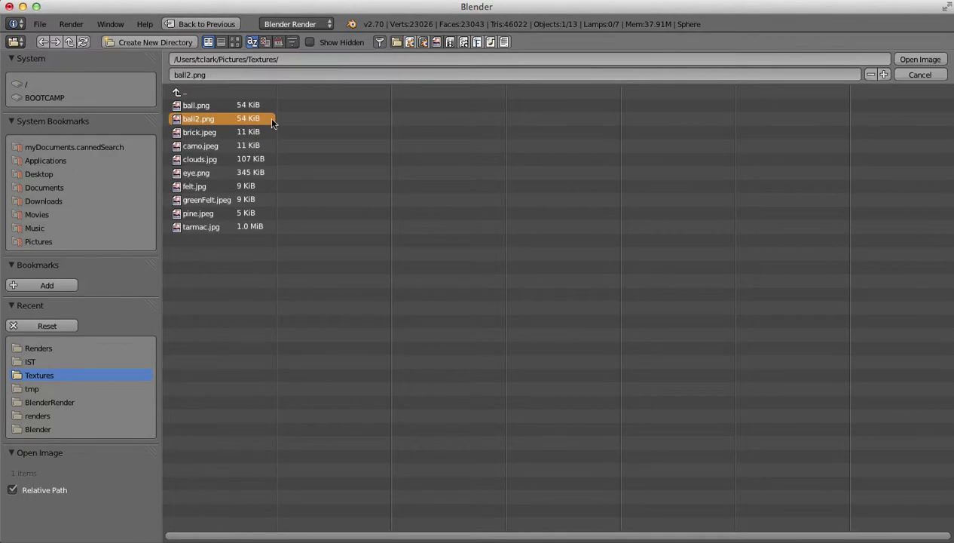
{"action": "left_click", "coordinate": [917, 60]}
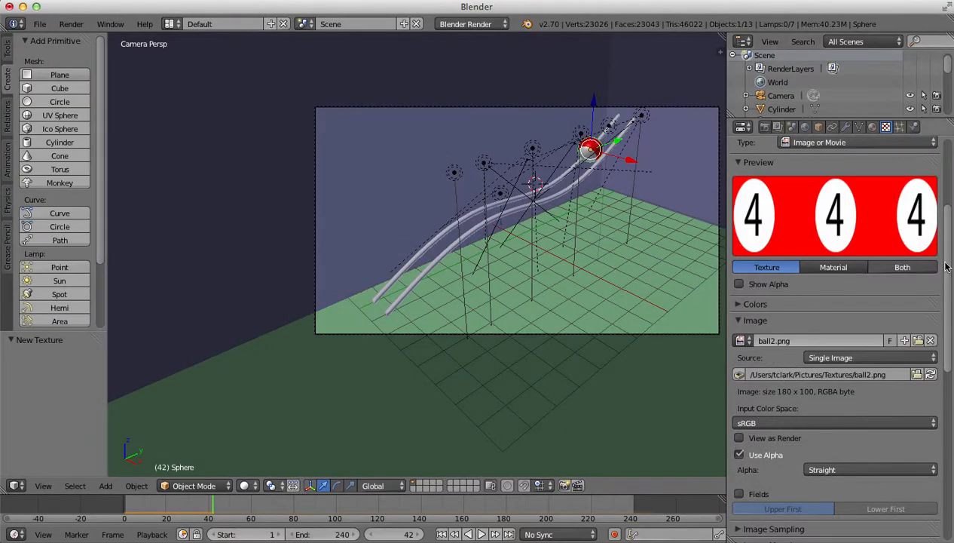
Set the texture's mapping size to 3 on X, Y and Z, and render the current frame as an image
{"action": "left_click_drag", "start_coordinate": [948, 265], "coordinate": [936, 367]}
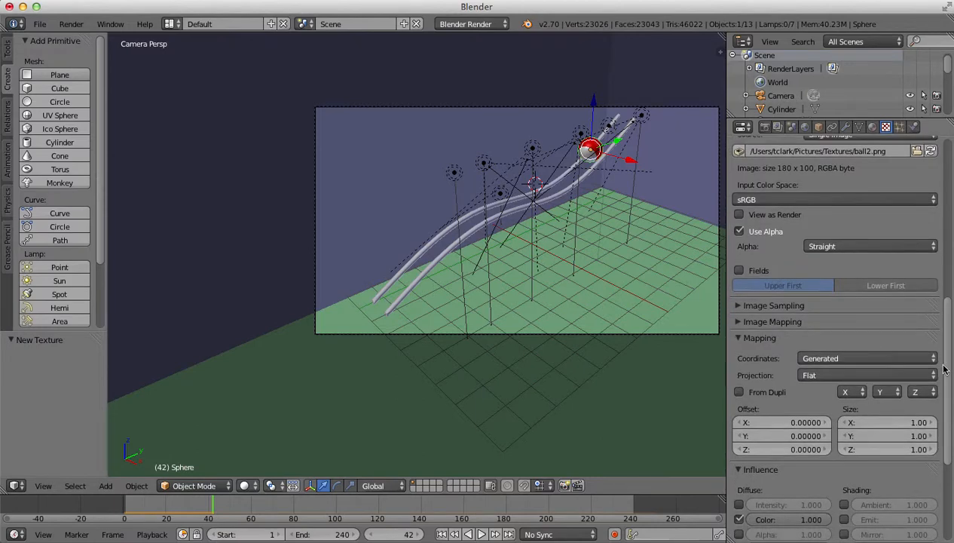
{"action": "left_click", "coordinate": [916, 423]}
{"action": "type", "text": "3"}
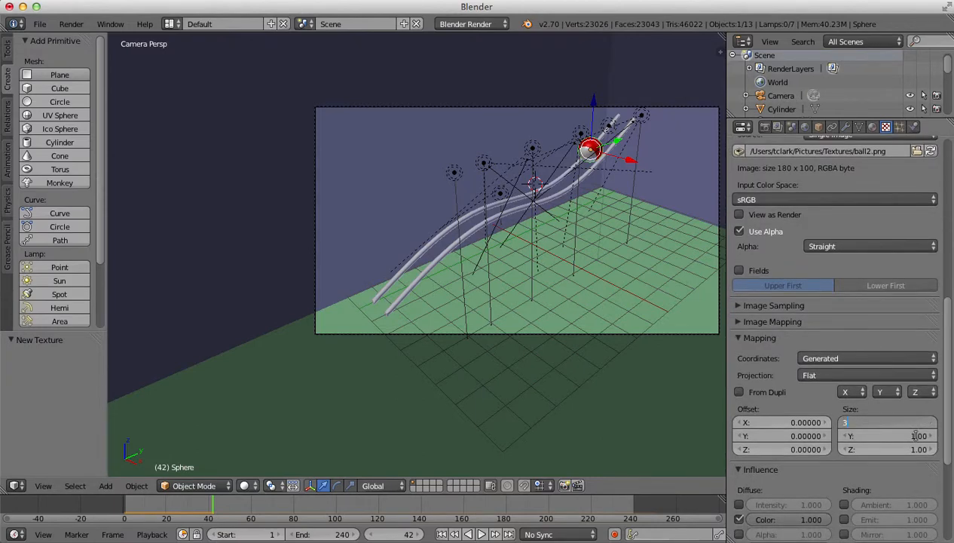
{"action": "key", "text": "Return"}
{"action": "type", "text": "3"}
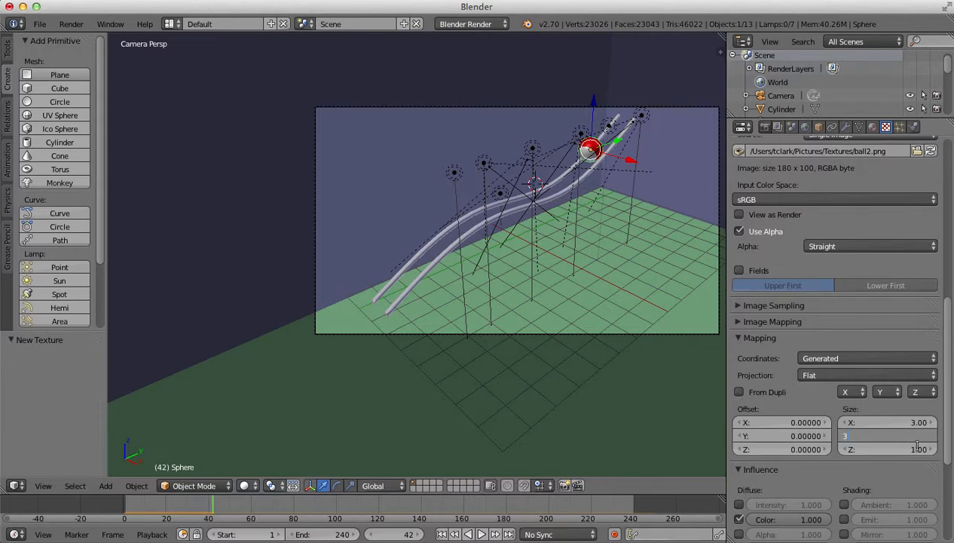
{"action": "key", "text": "Return"}
{"action": "left_click", "coordinate": [919, 448]}
{"action": "type", "text": "3"}
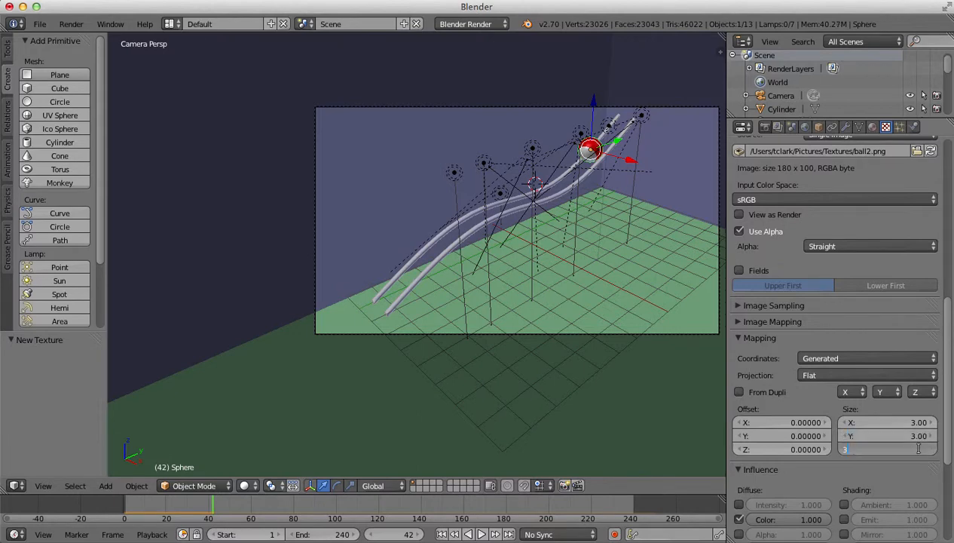
{"action": "key", "text": "Return"}
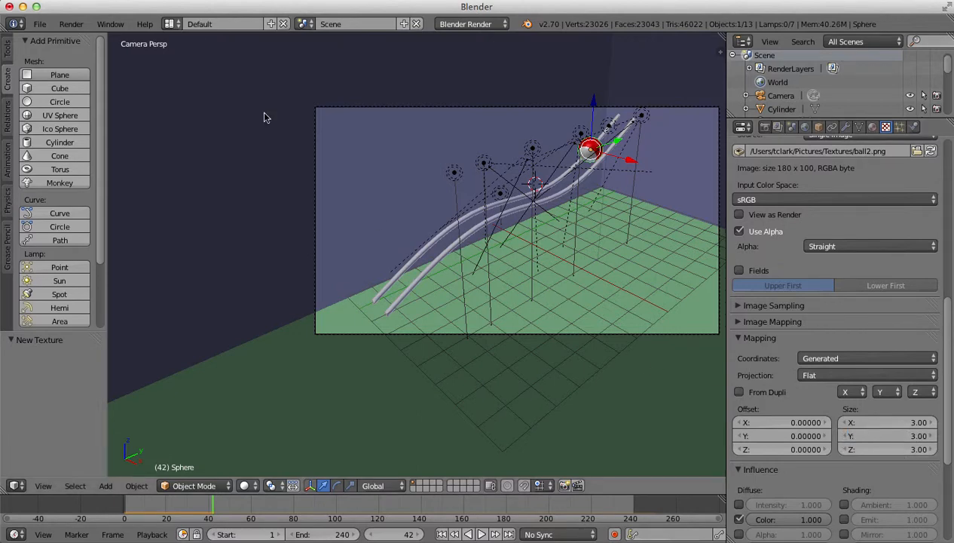
{"action": "left_click", "coordinate": [67, 26]}
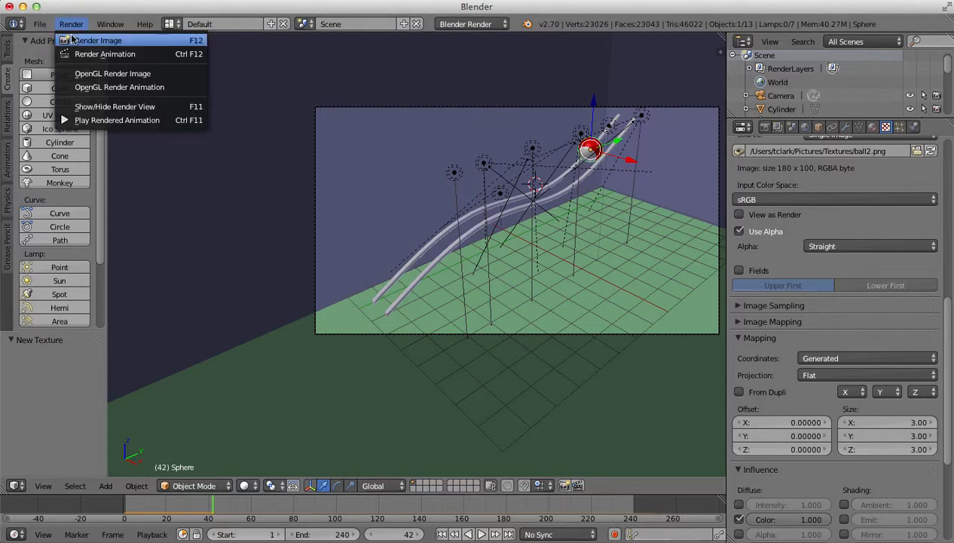
{"action": "left_click", "coordinate": [73, 40]}
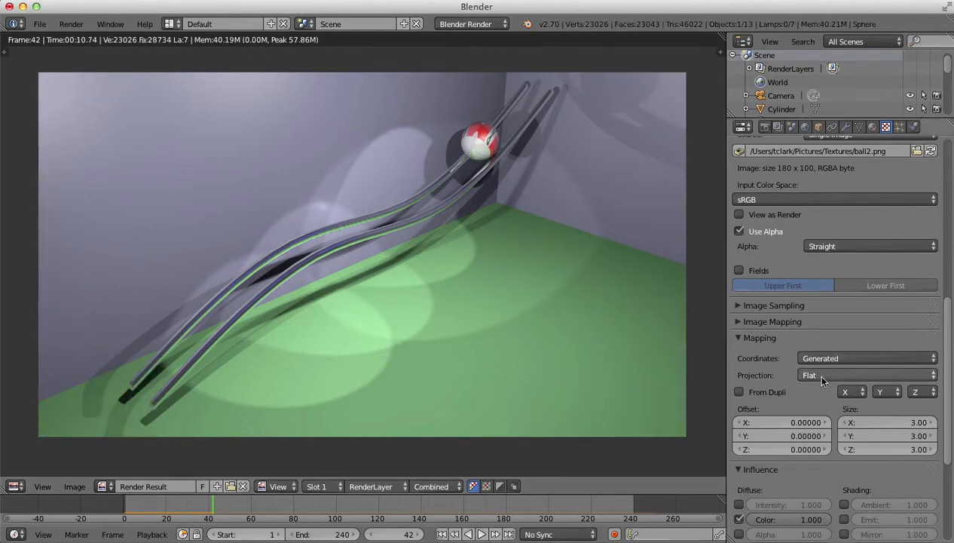
Change the texture's mapping projection to Sphere and render the frame again
{"action": "left_click", "coordinate": [934, 377]}
{"action": "left_click", "coordinate": [843, 316]}
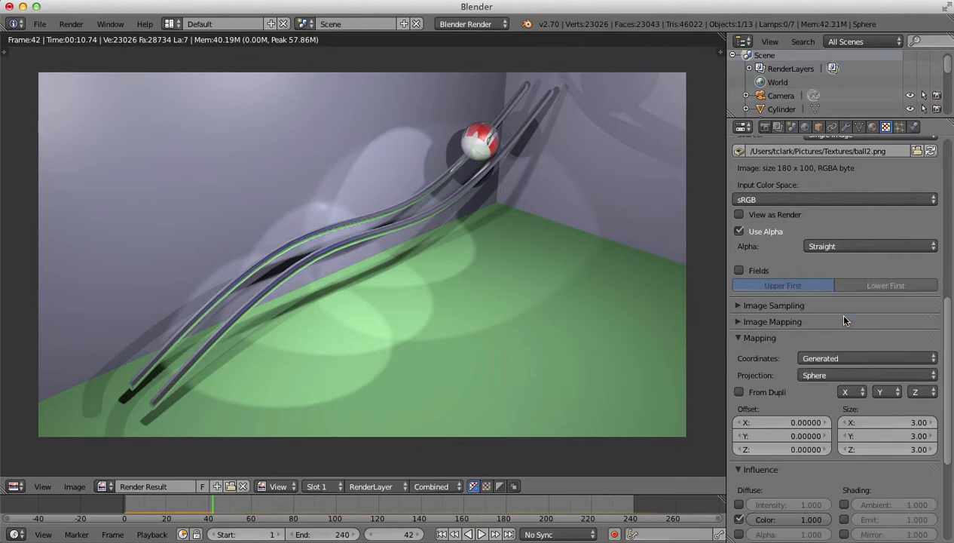
{"action": "left_click", "coordinate": [844, 319]}
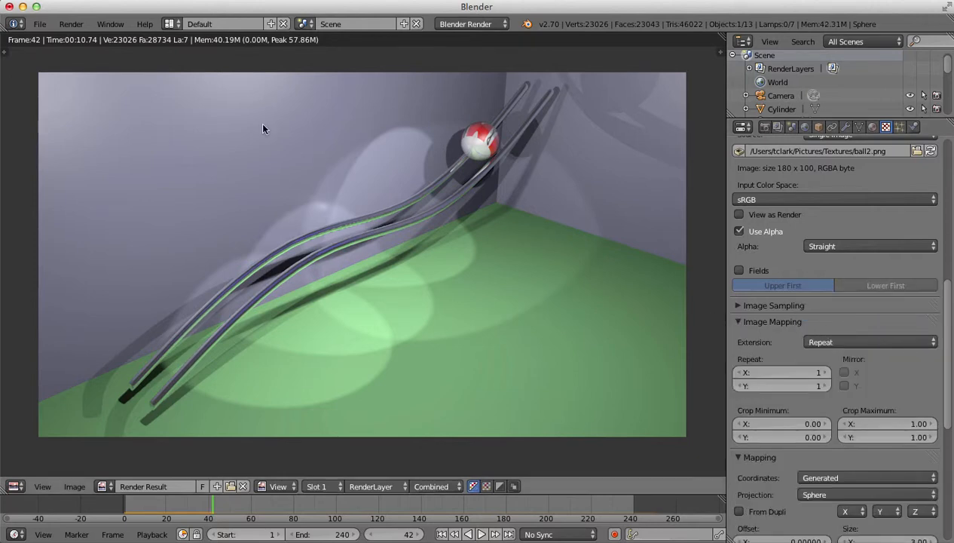
{"action": "left_click", "coordinate": [69, 24]}
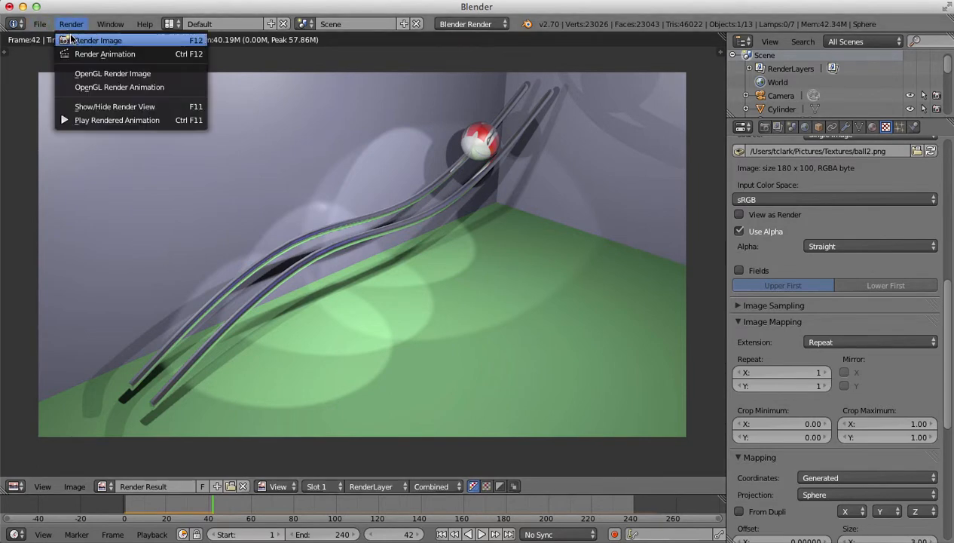
{"action": "left_click", "coordinate": [70, 38]}
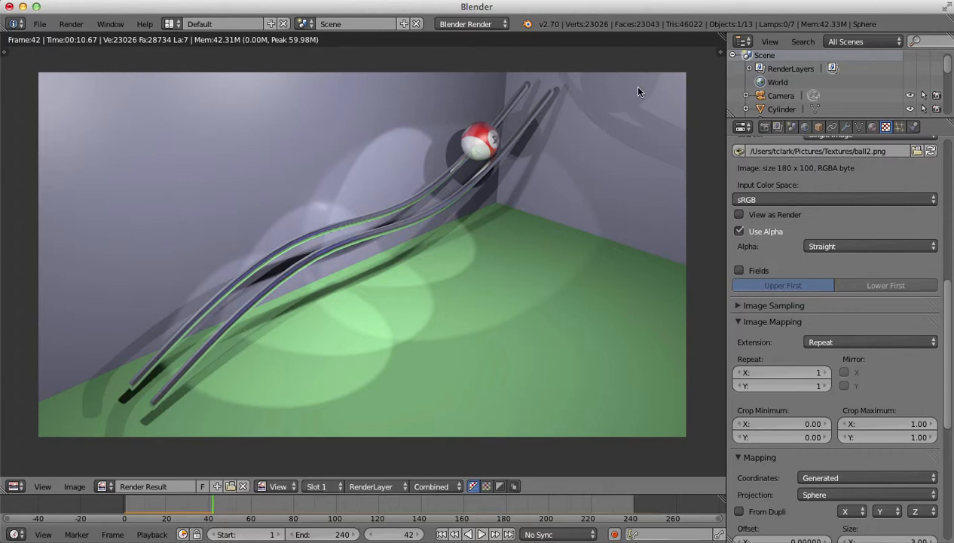
{"action": "left_click", "coordinate": [733, 3]}
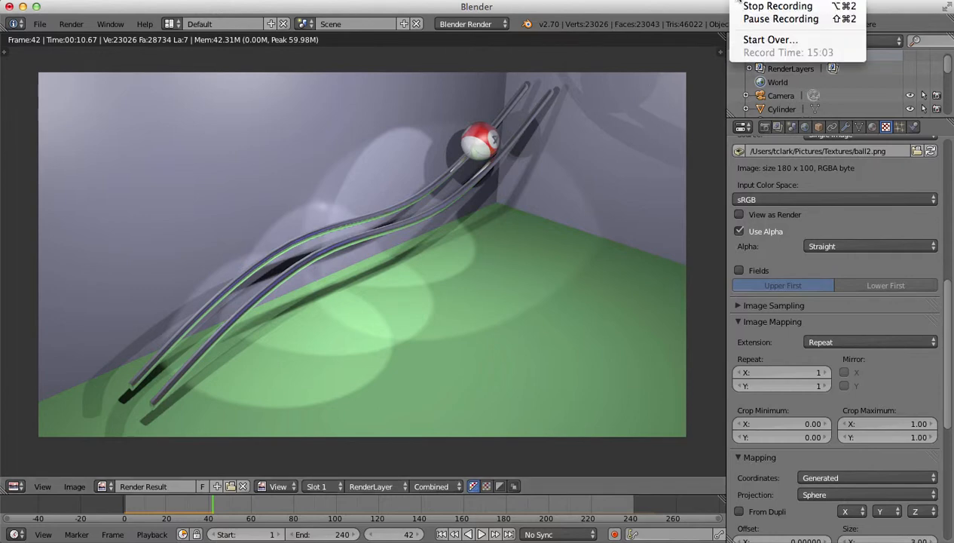